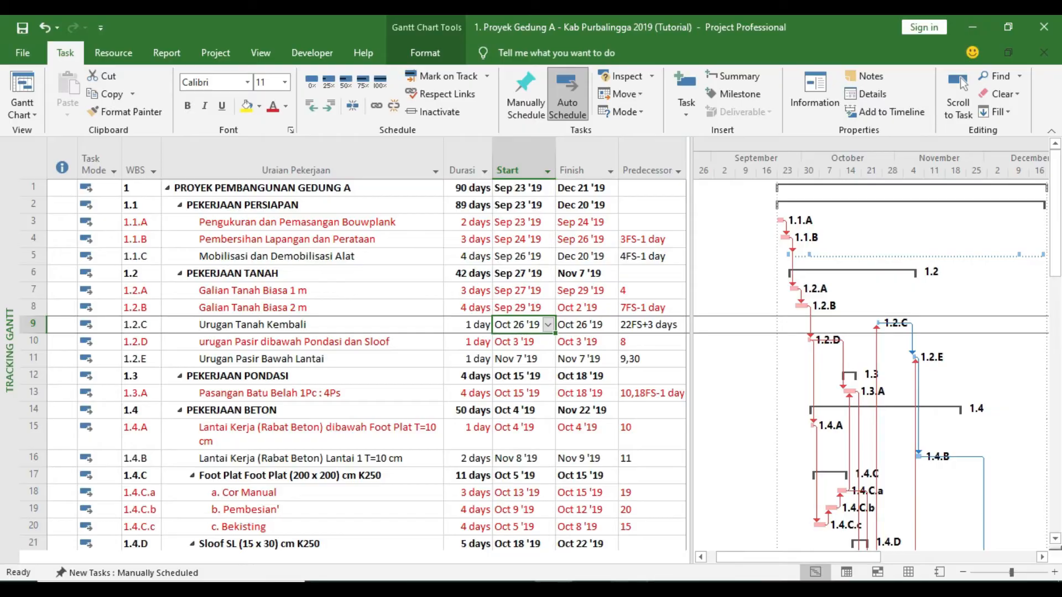
Compare the project header and work items on the RAP sheet in Excel with the task list in Project
key(alt+Tab)
scroll(433, 396, up, 12)
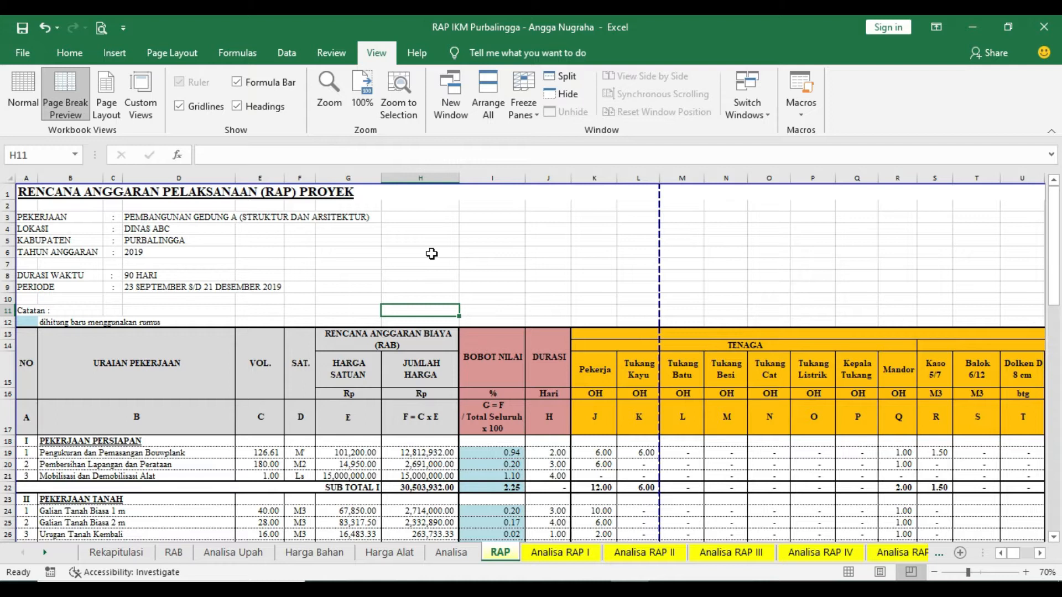
scroll(430, 254, down, 2)
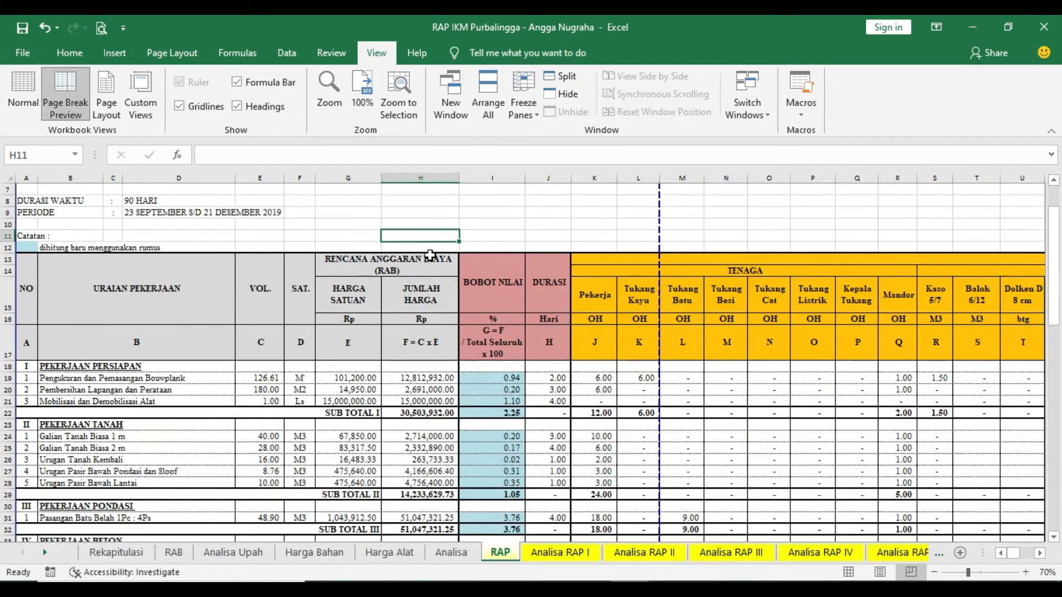
click(230, 589)
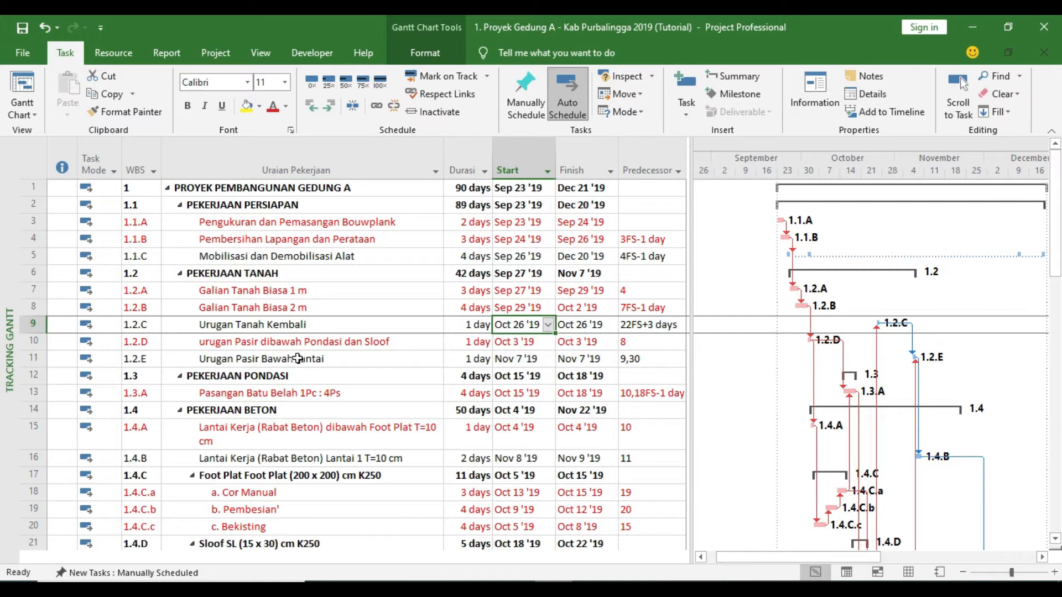
scroll(396, 436, down, 9)
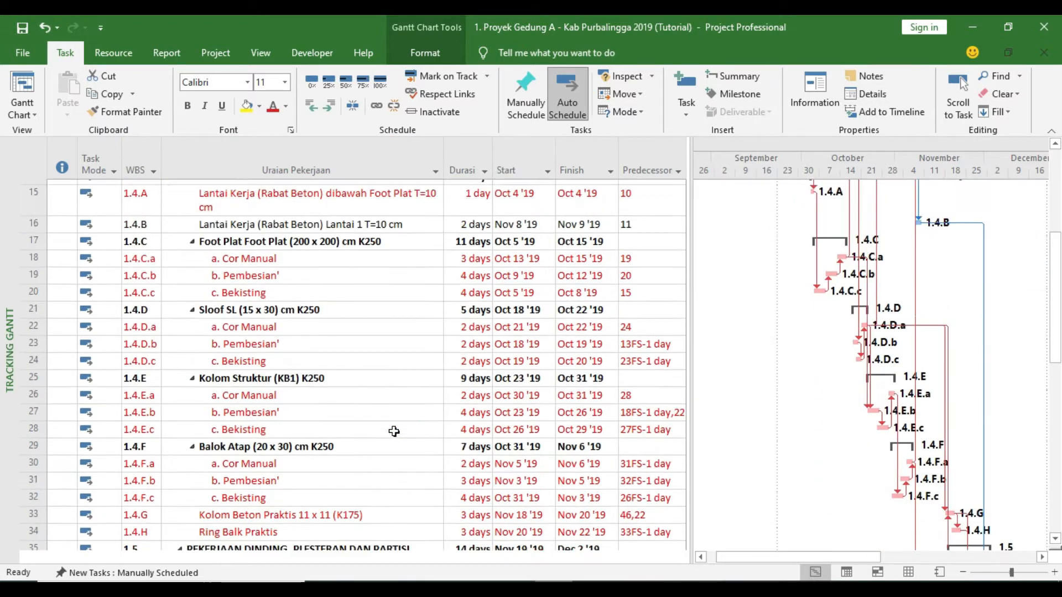
scroll(396, 437, down, 8)
key(alt+Tab)
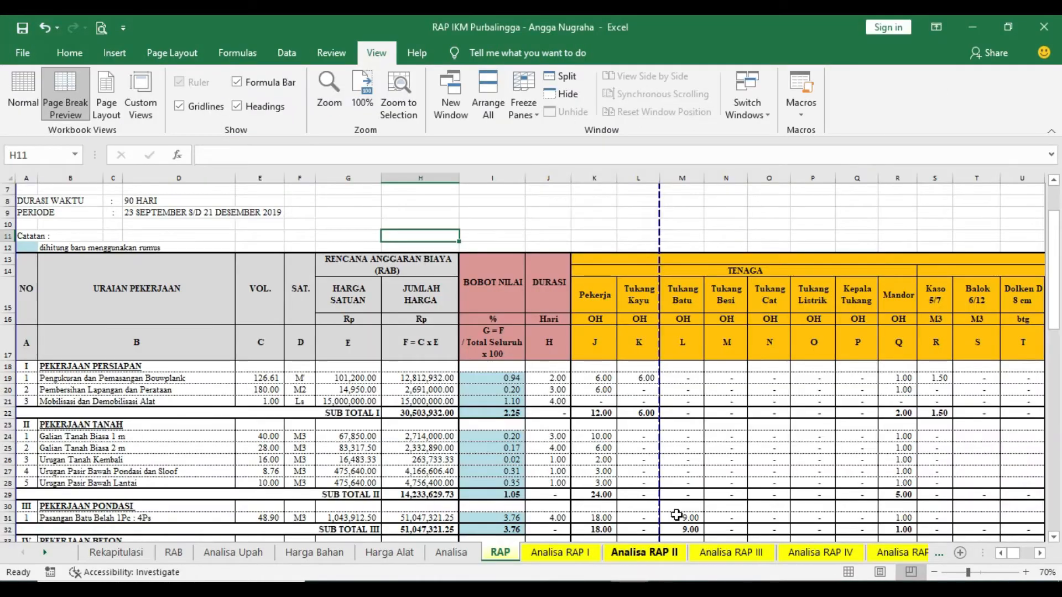
scroll(518, 358, down, 15)
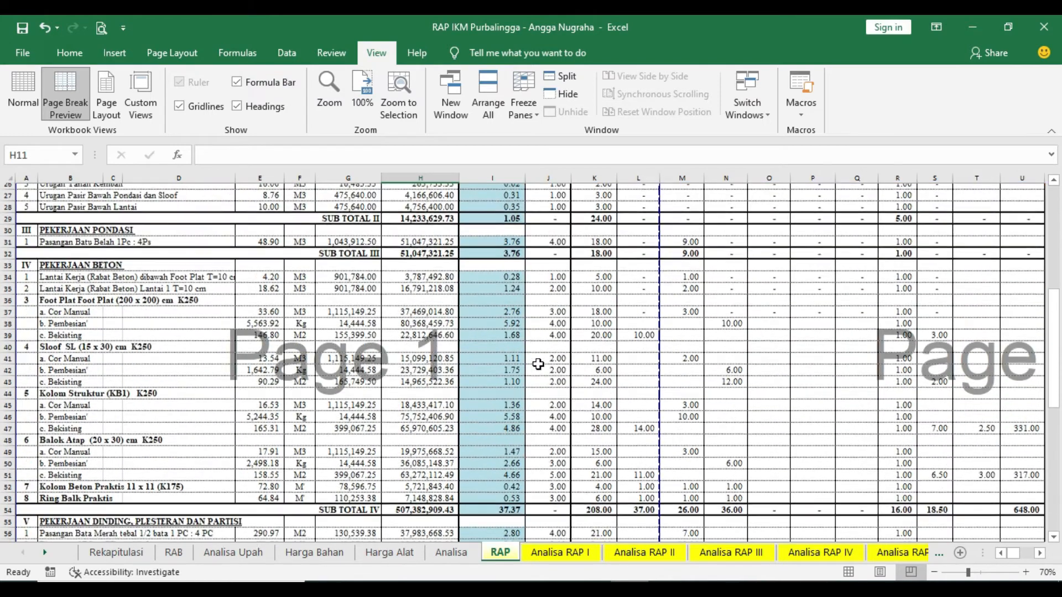
scroll(540, 369, down, 6)
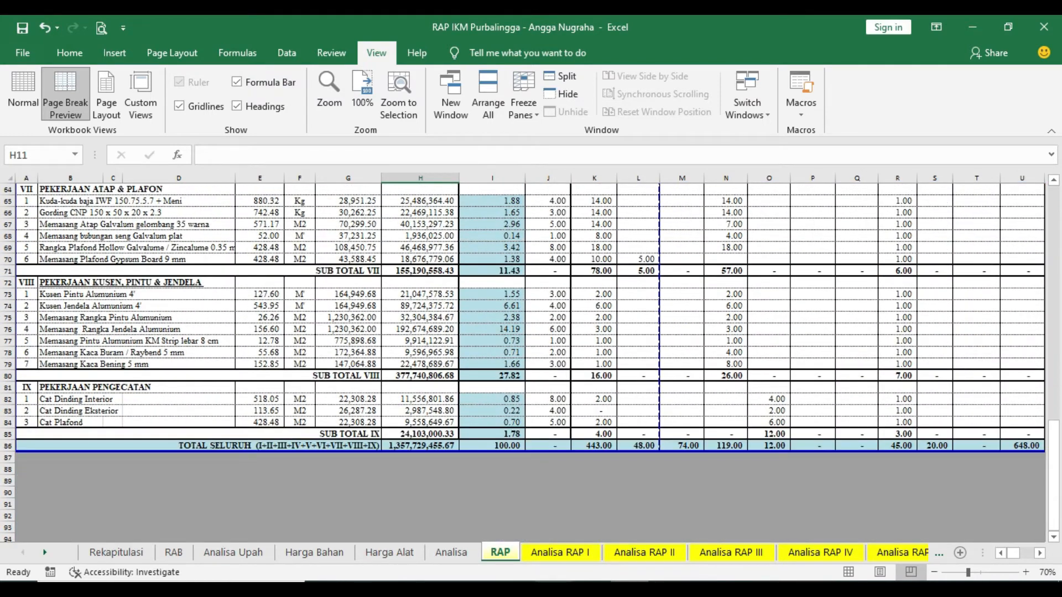
Return to Project and check the schedule's start date, finish date and calendar in Project Information, leaving them unchanged
key(alt+Tab)
scroll(475, 459, up, 18)
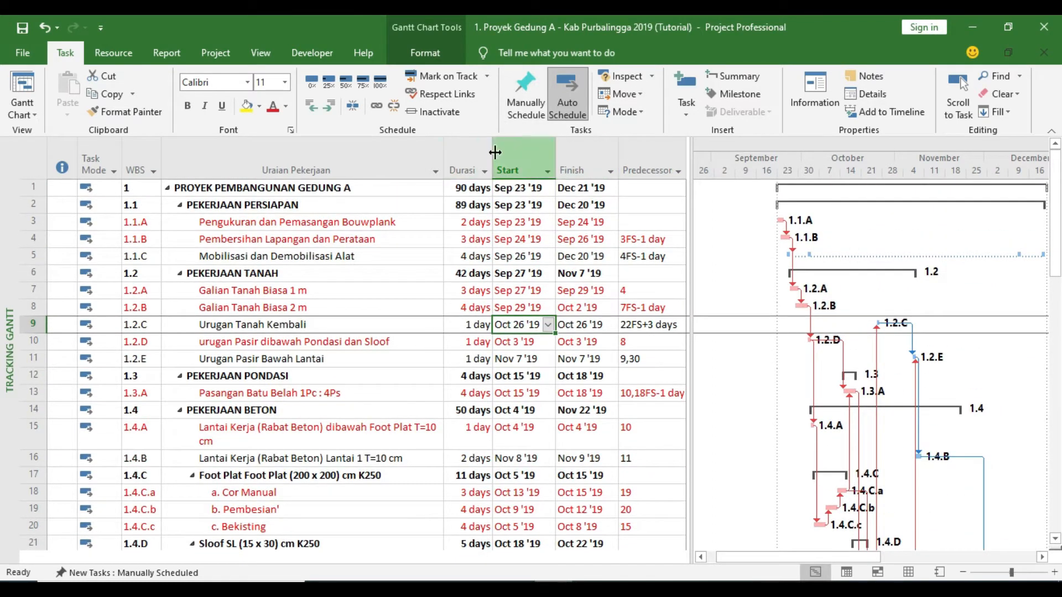
click(224, 52)
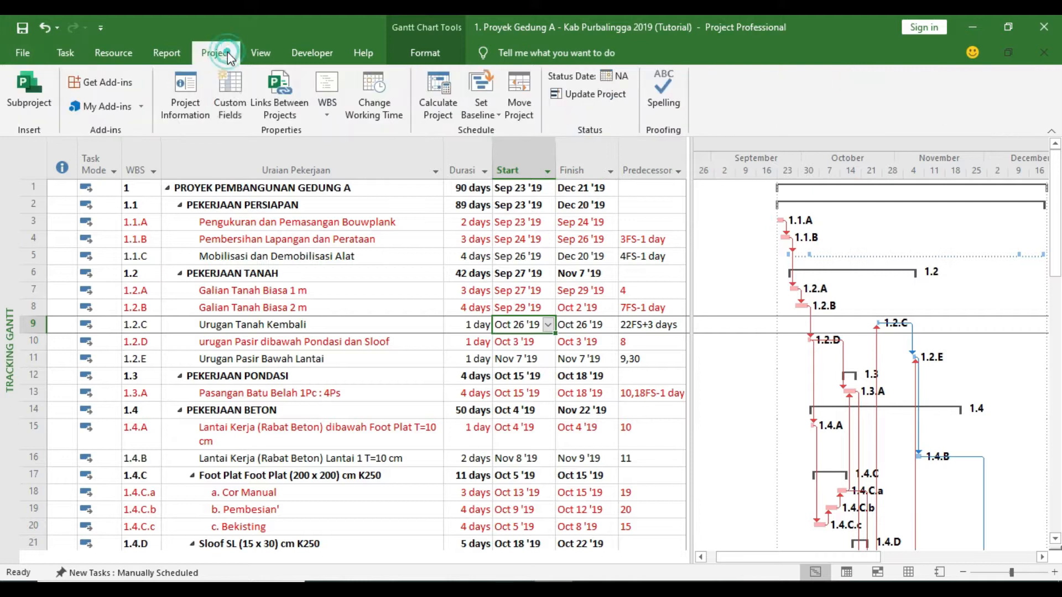
click(202, 99)
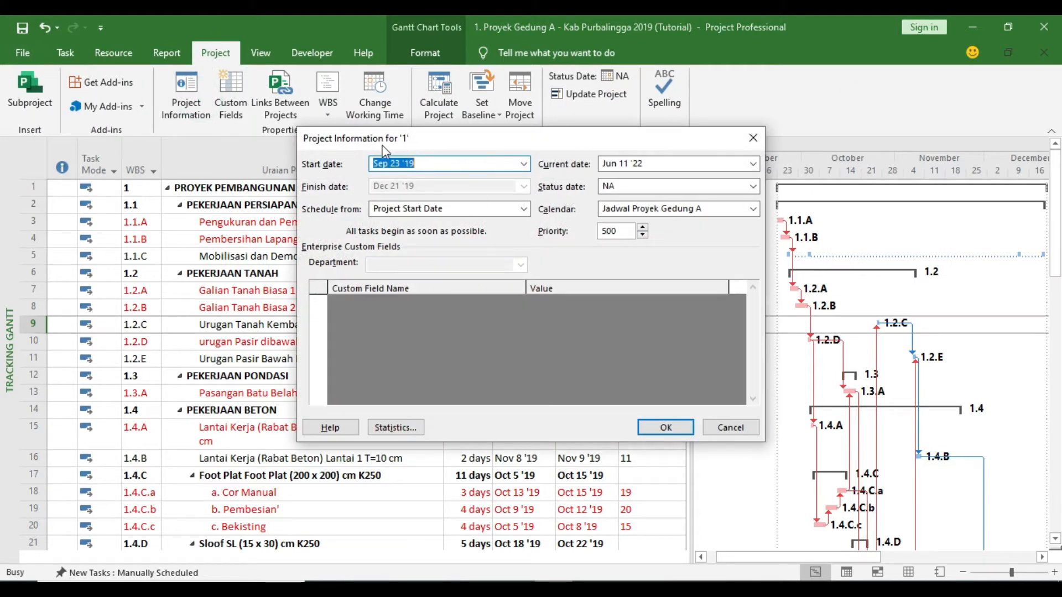
click(713, 427)
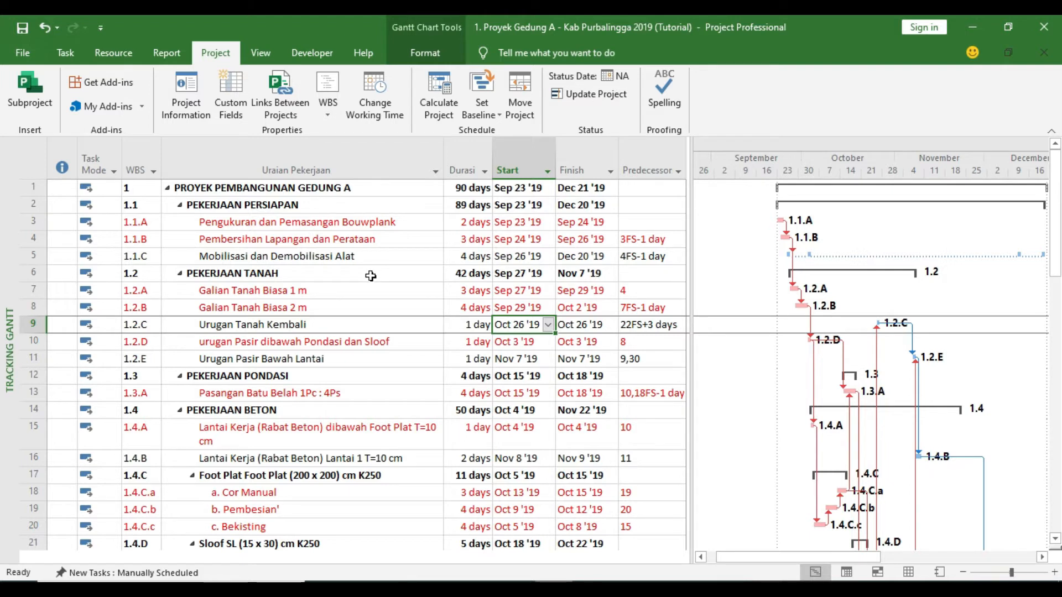
Examine the tasks' durations, dates and predecessors from the earthwork down to the painting work
scroll(385, 292, down, 2)
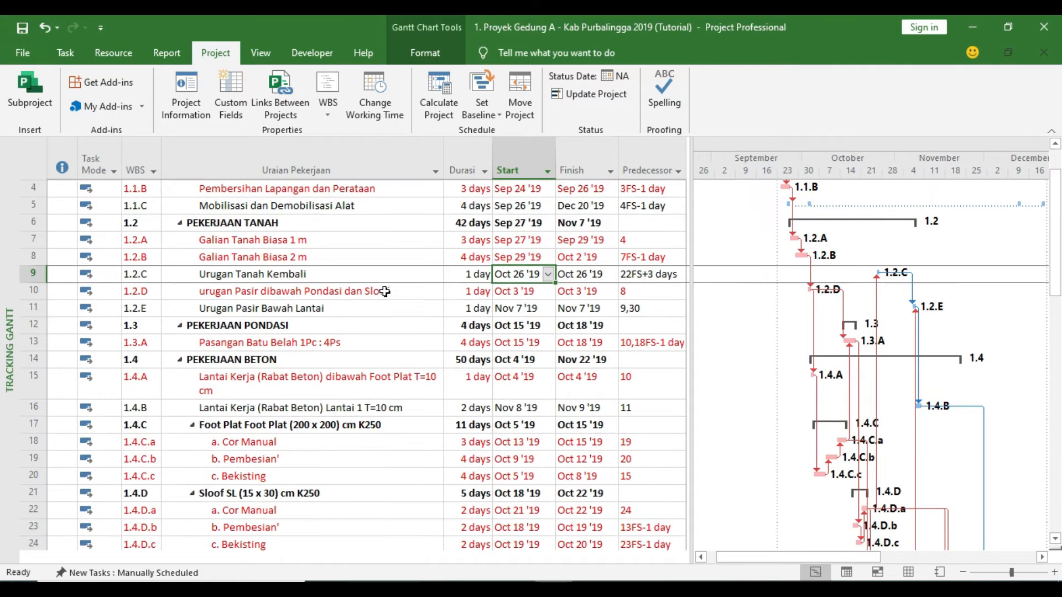
right_click(385, 291)
click(291, 372)
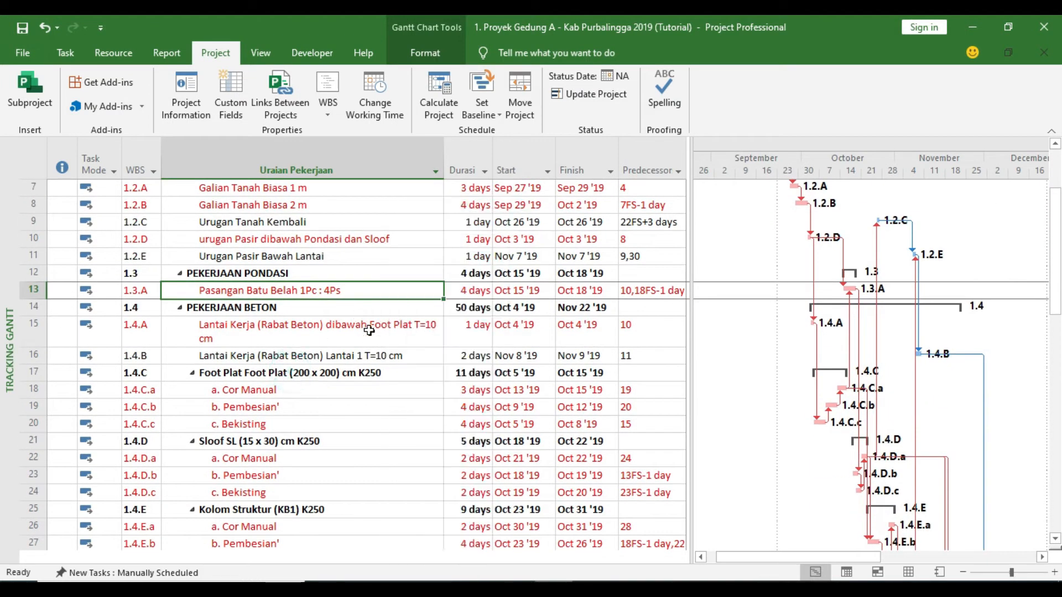
scroll(363, 318, down, 3)
scroll(267, 360, down, 2)
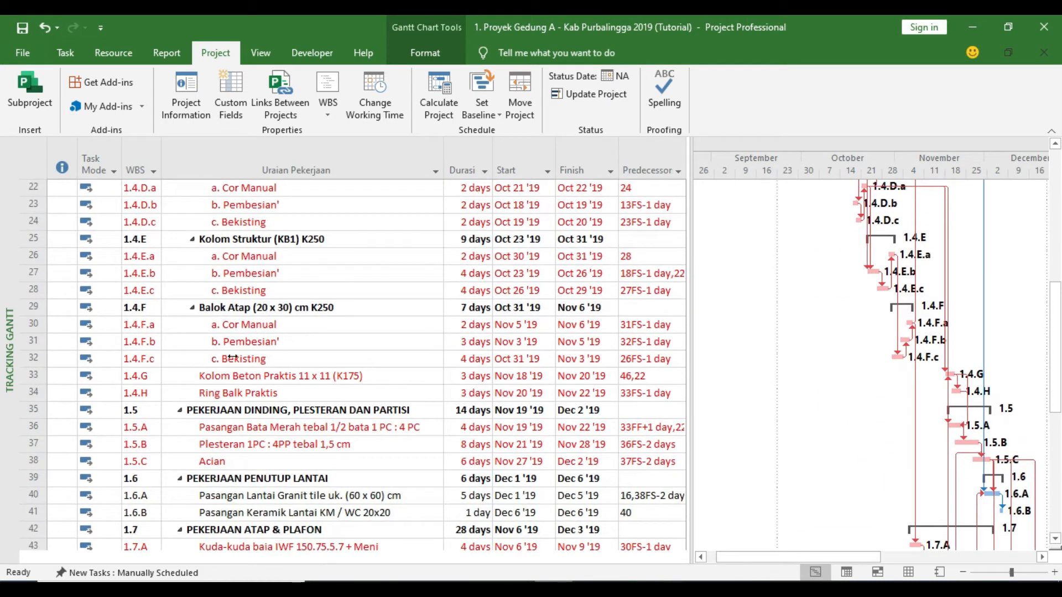
scroll(301, 399, up, 2)
scroll(347, 362, up, 2)
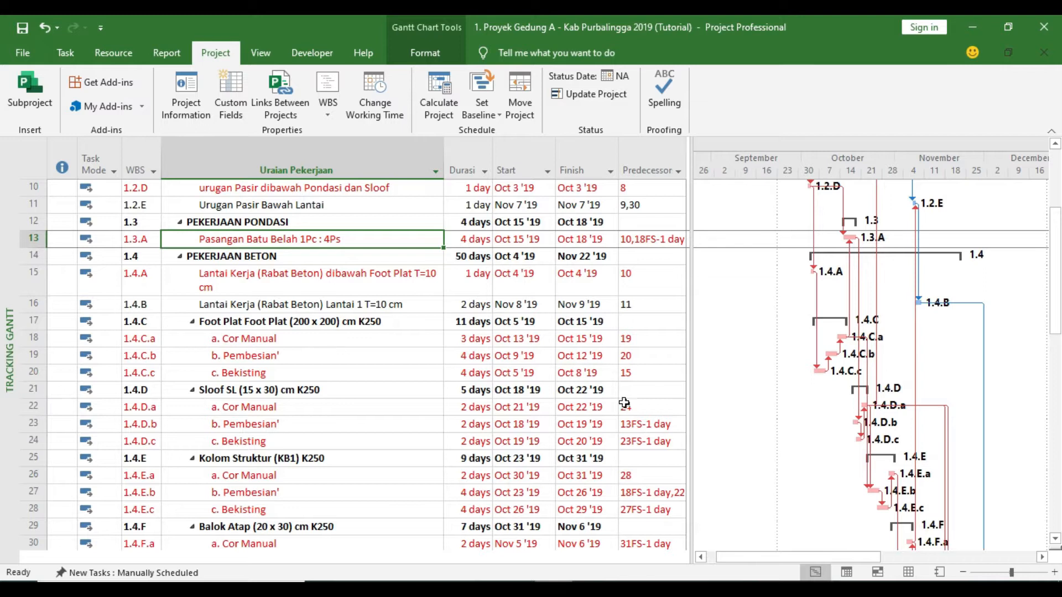
scroll(647, 312, down, 1)
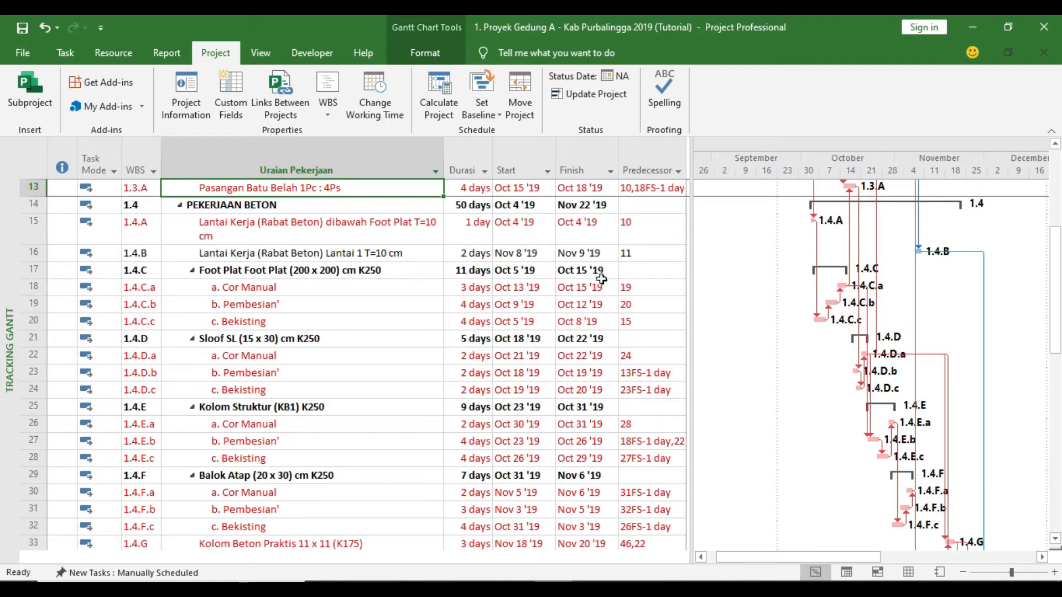
scroll(647, 396, down, 3)
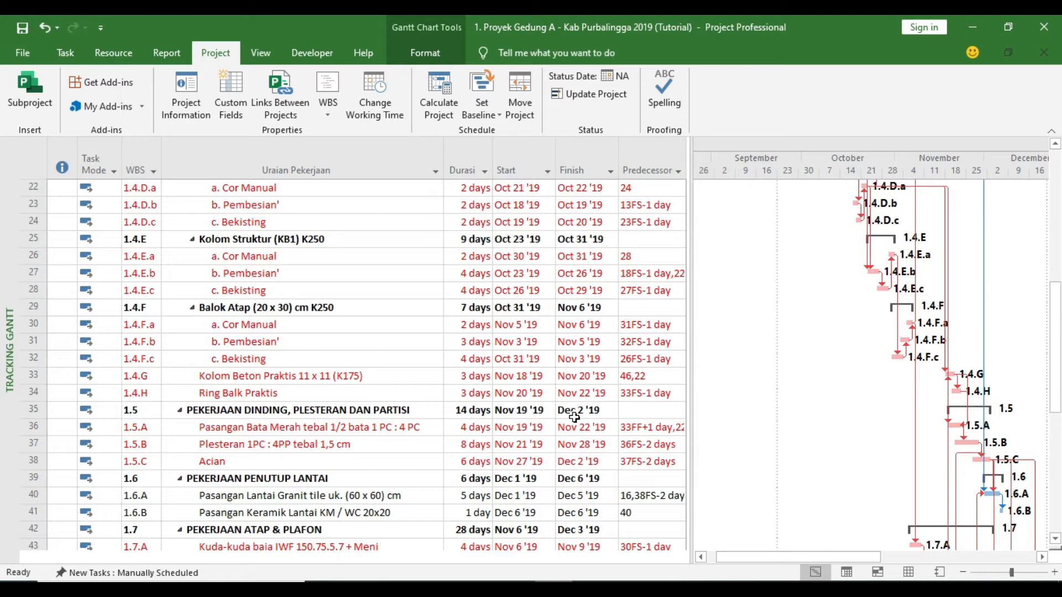
scroll(360, 455, down, 1)
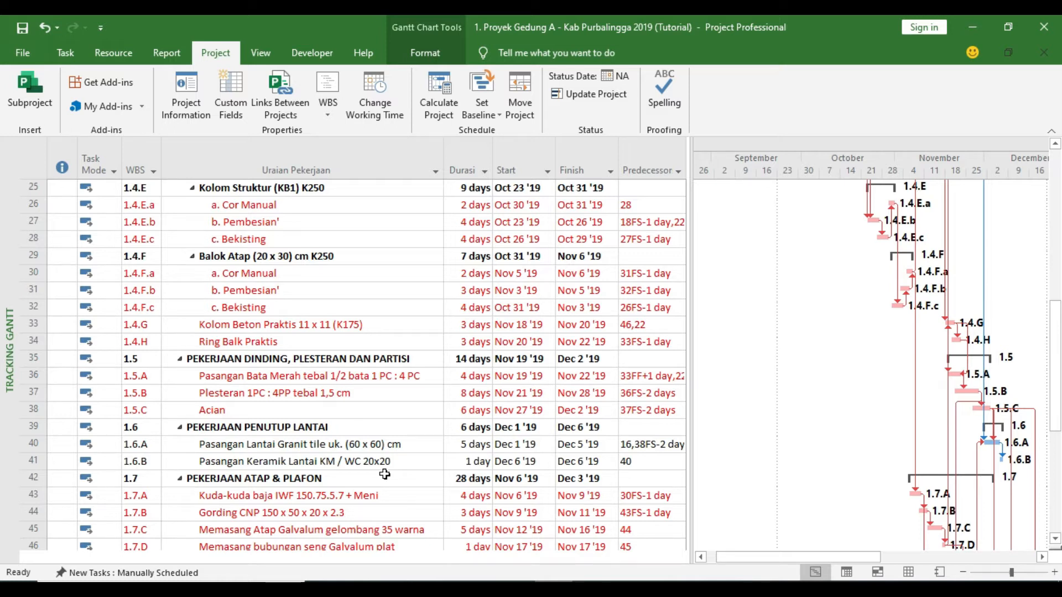
scroll(351, 458, down, 1)
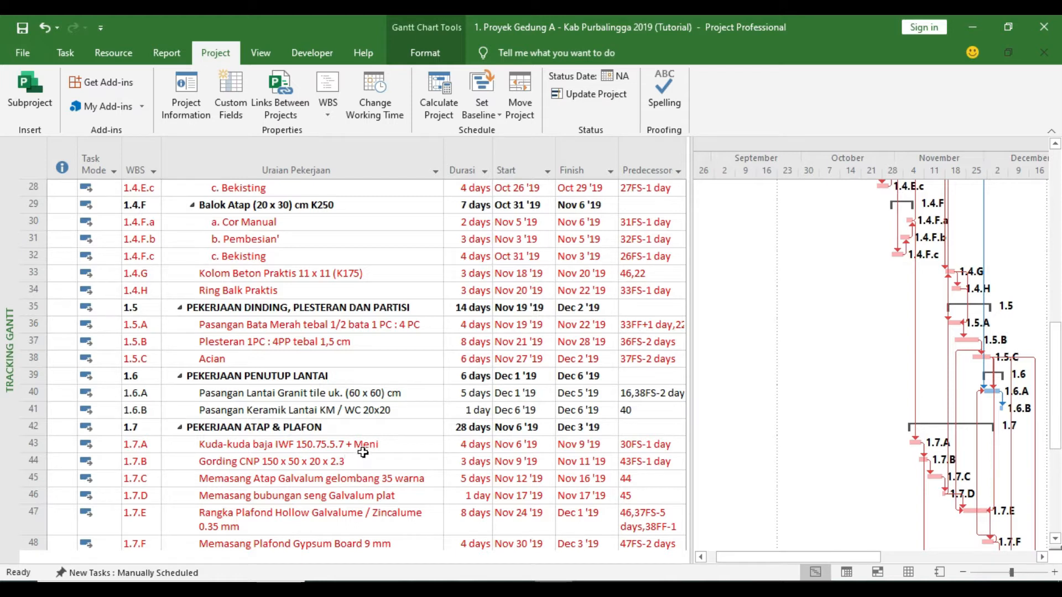
scroll(363, 472, down, 2)
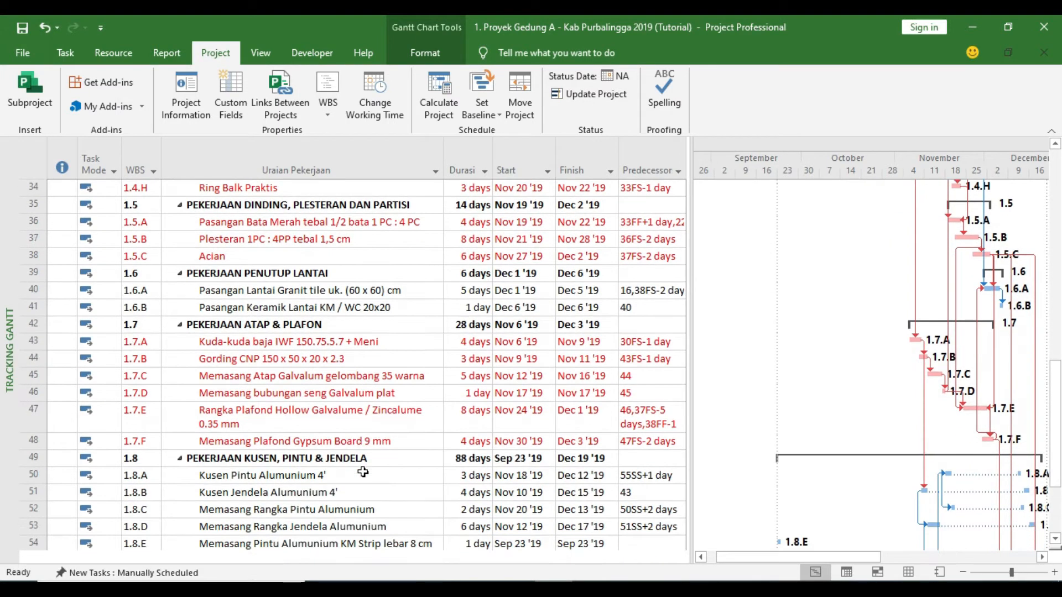
scroll(370, 472, down, 1)
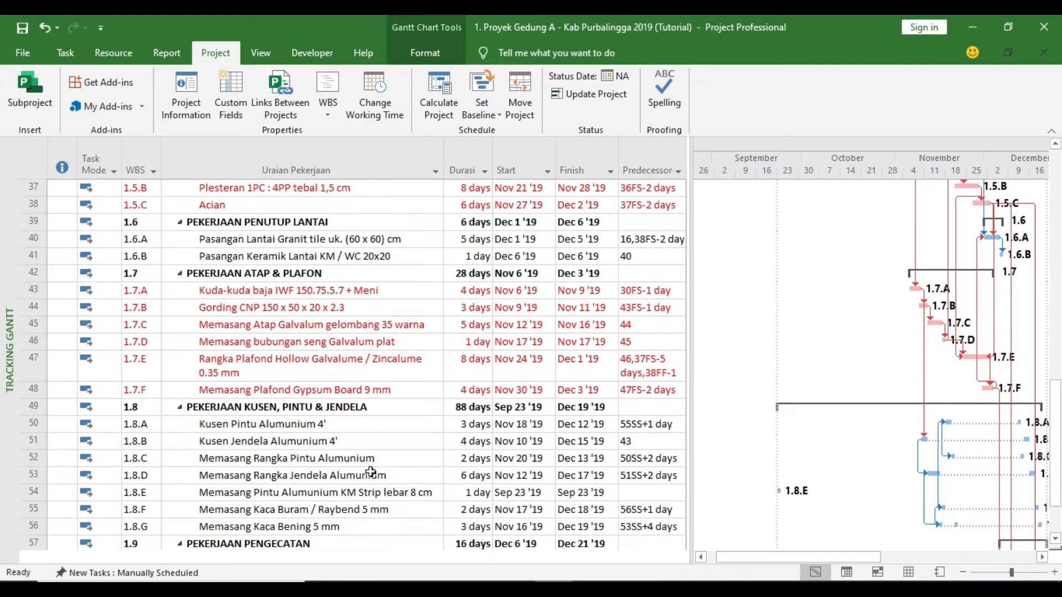
scroll(370, 471, down, 2)
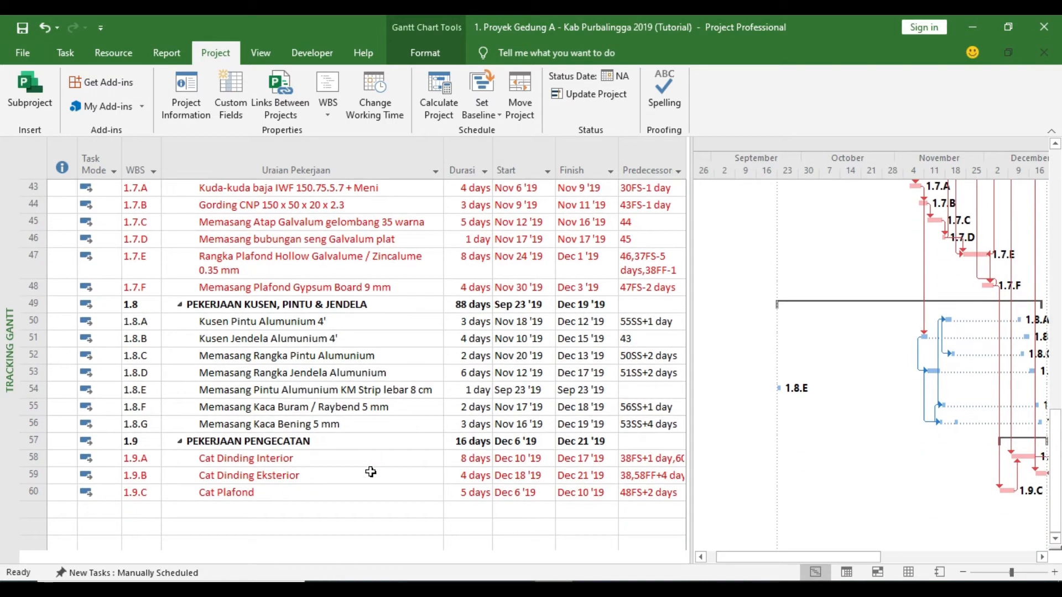
Review the critical tasks and their links again from the painting work back up to the project summary
scroll(370, 472, up, 6)
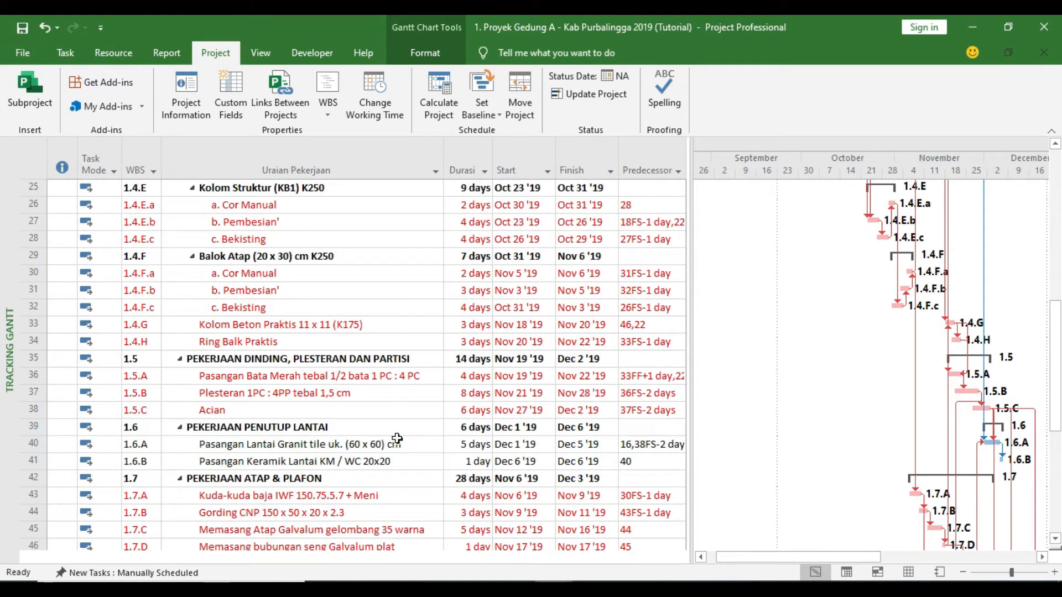
scroll(358, 403, up, 1)
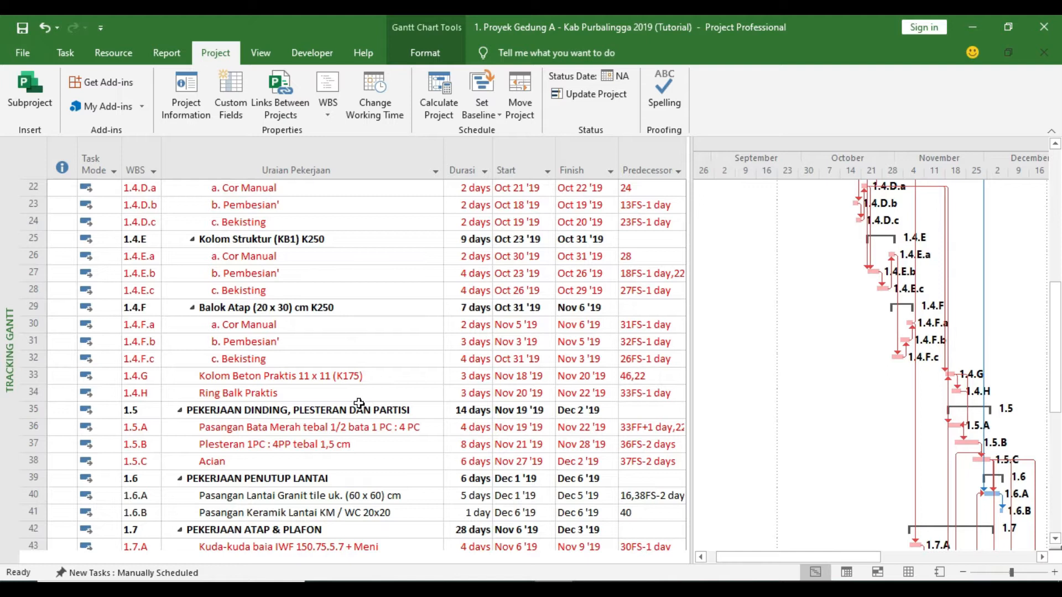
scroll(343, 451, up, 1)
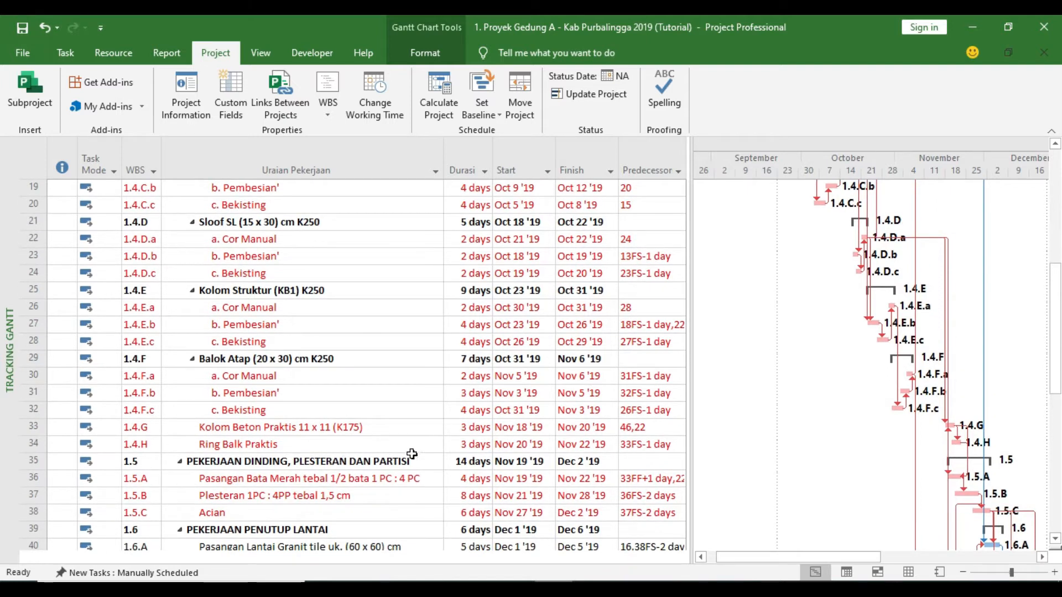
scroll(415, 446, down, 1)
scroll(396, 389, up, 3)
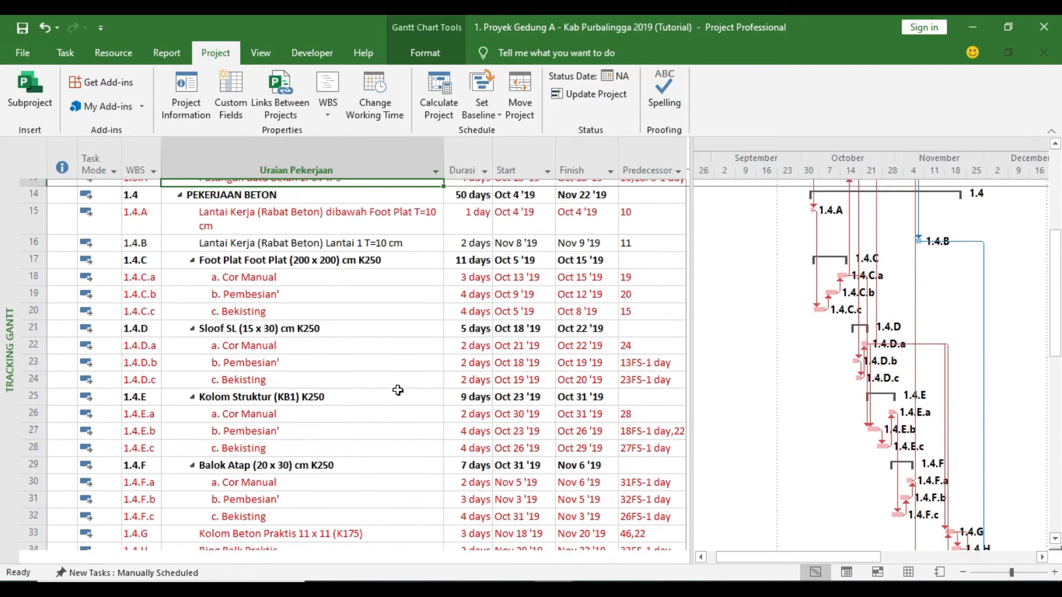
scroll(354, 318, down, 1)
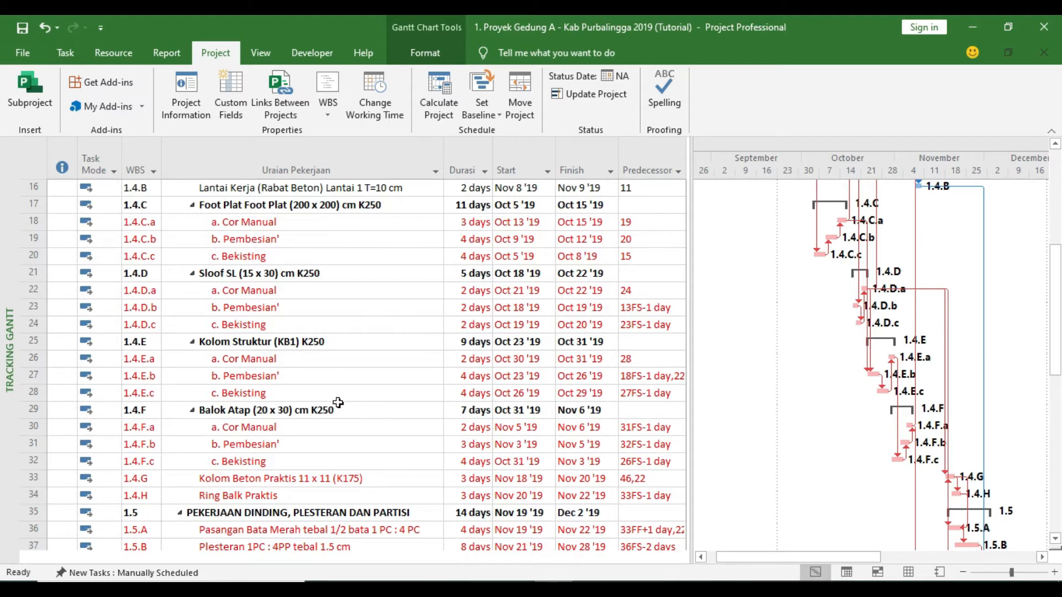
scroll(338, 402, down, 3)
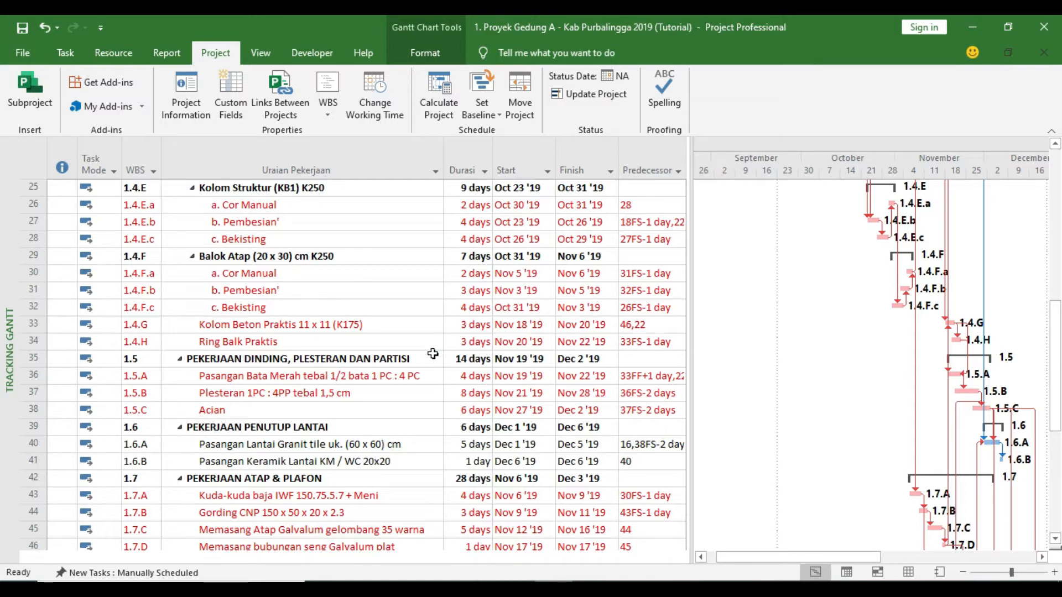
scroll(432, 354, up, 5)
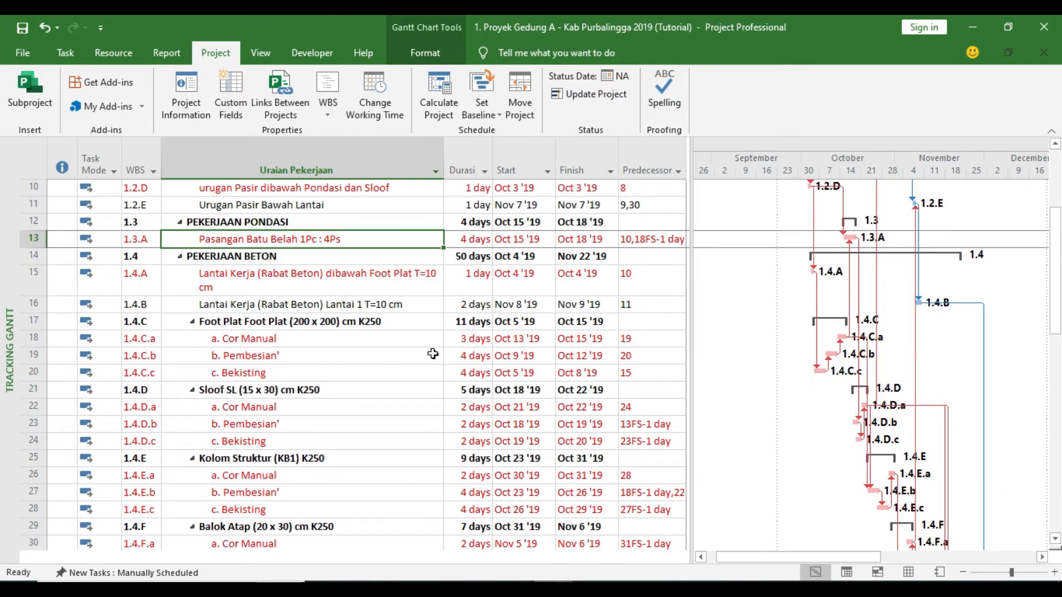
scroll(433, 354, up, 2)
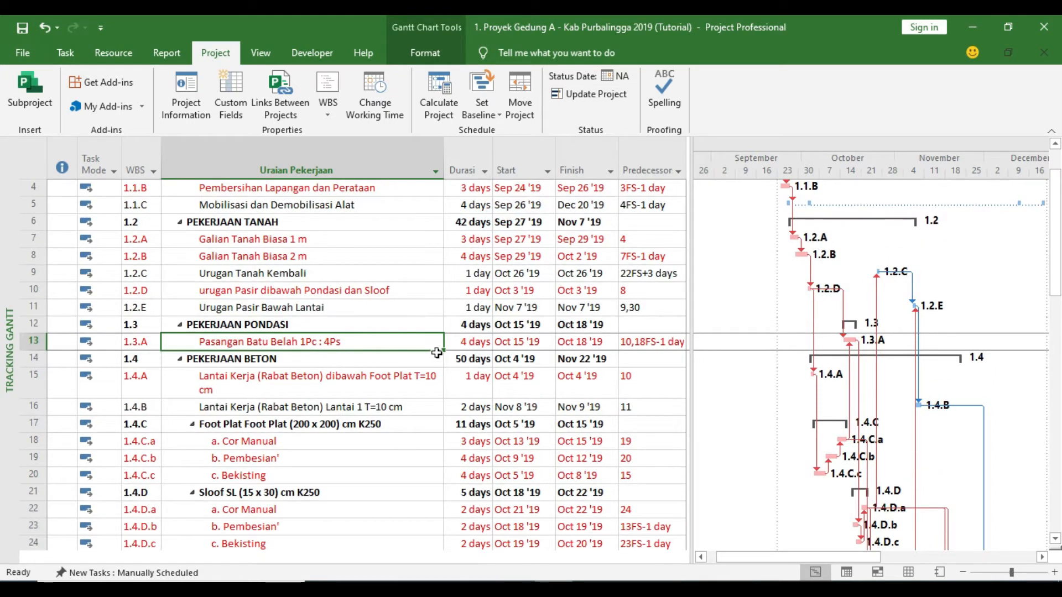
scroll(432, 354, up, 1)
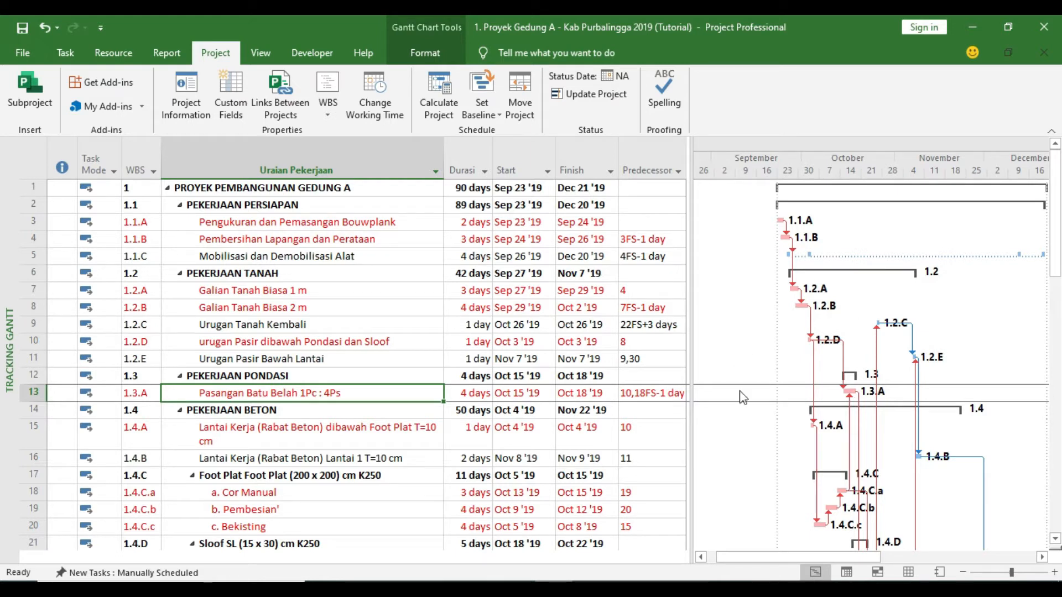
View the Gantt chart through the end of December and display the chart's formatting options
click(1042, 556)
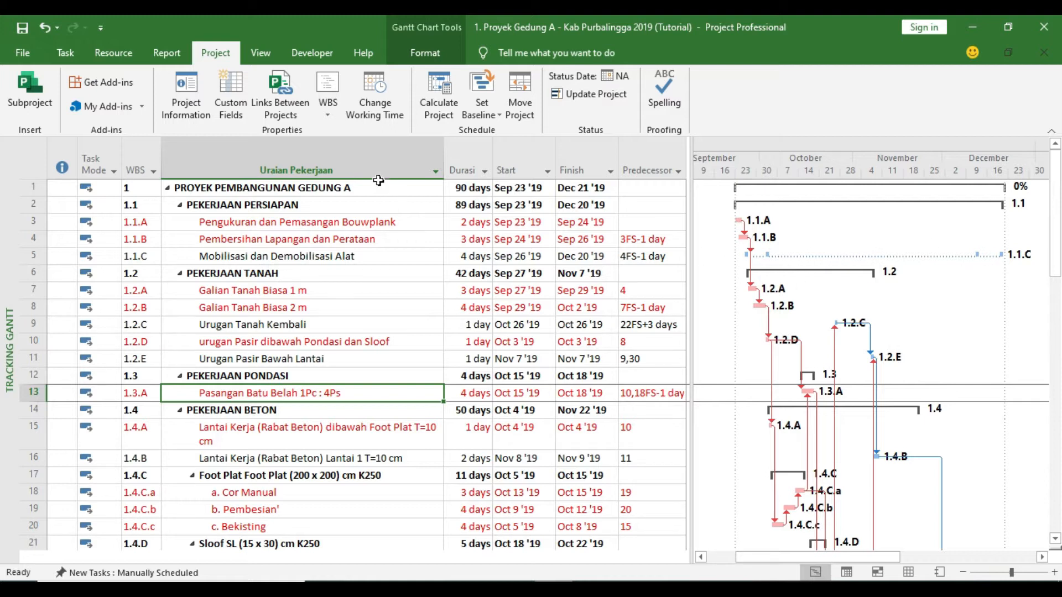
click(80, 61)
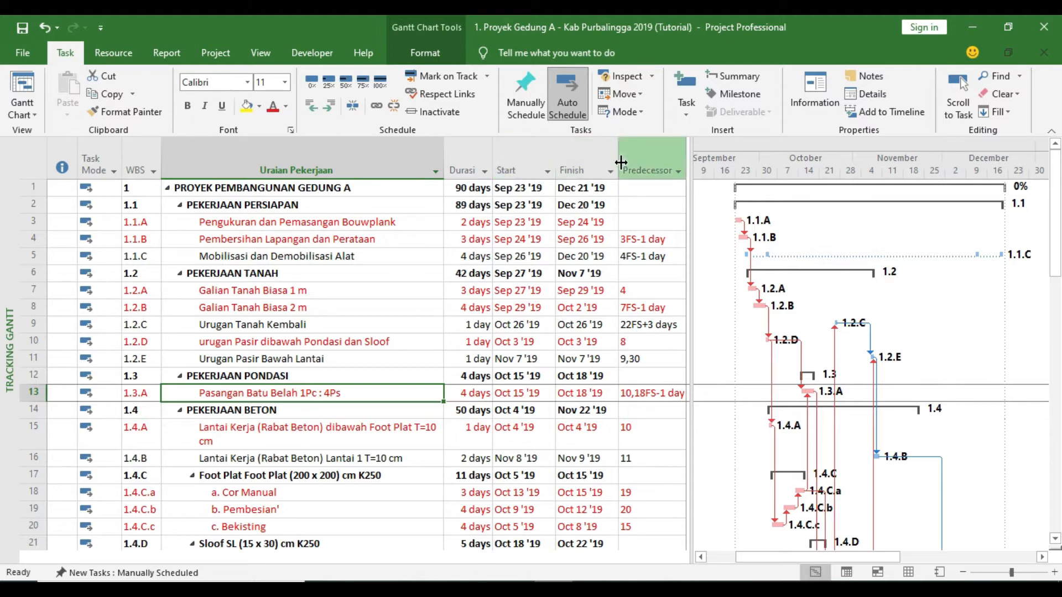
click(214, 55)
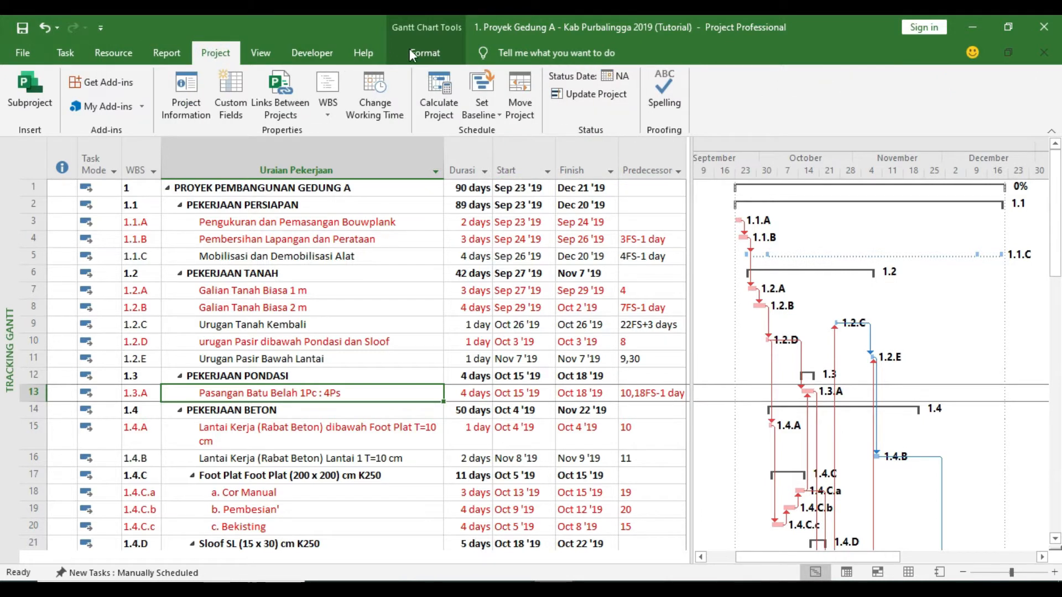
click(423, 53)
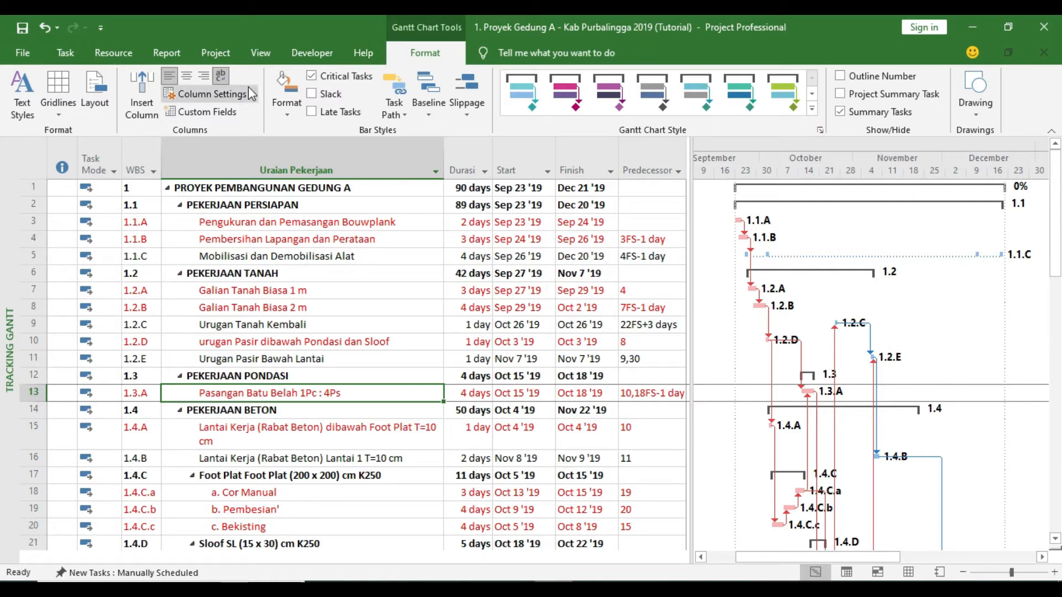
Check the font choices available for the Uraian Pekerjaan column, leaving its font unchanged
click(66, 52)
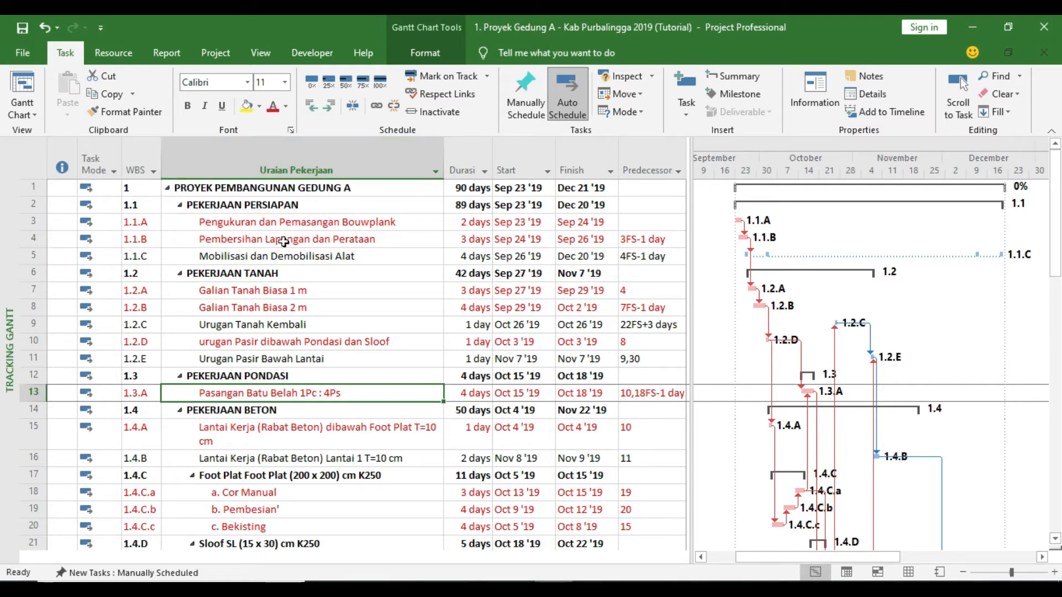
click(278, 159)
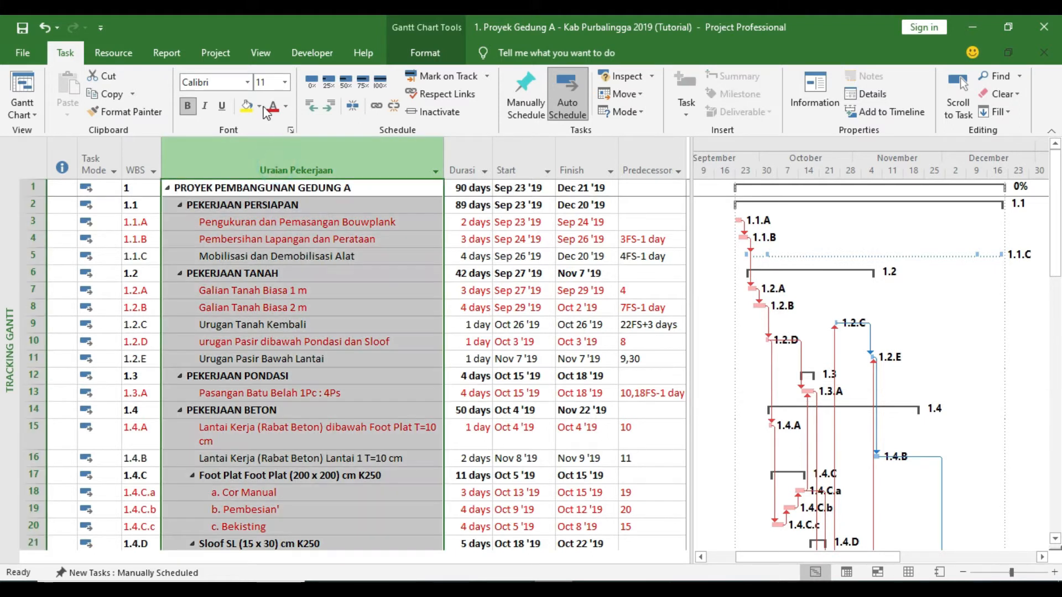
click(247, 82)
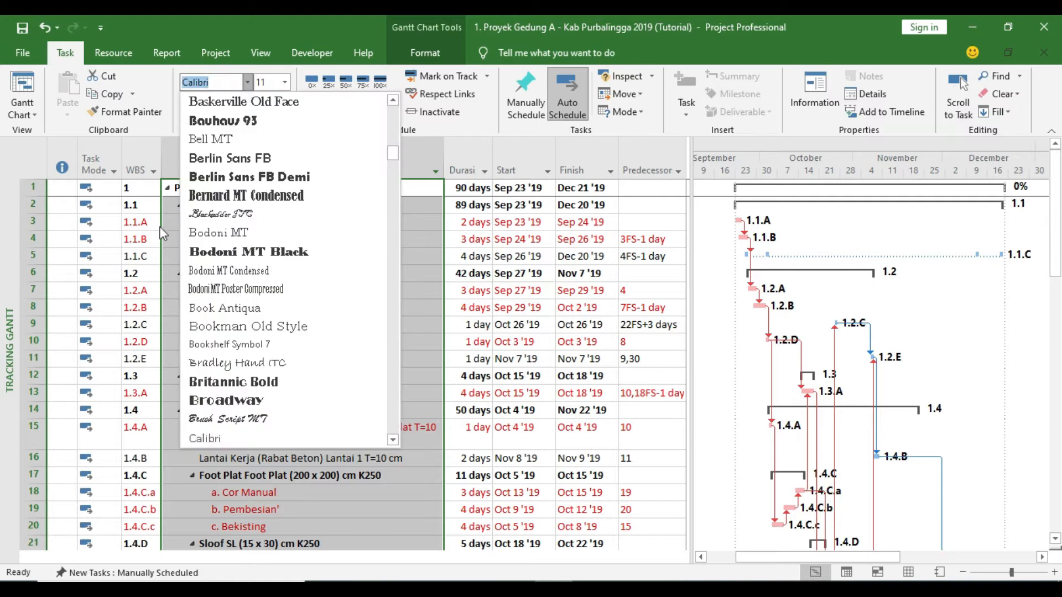
click(159, 227)
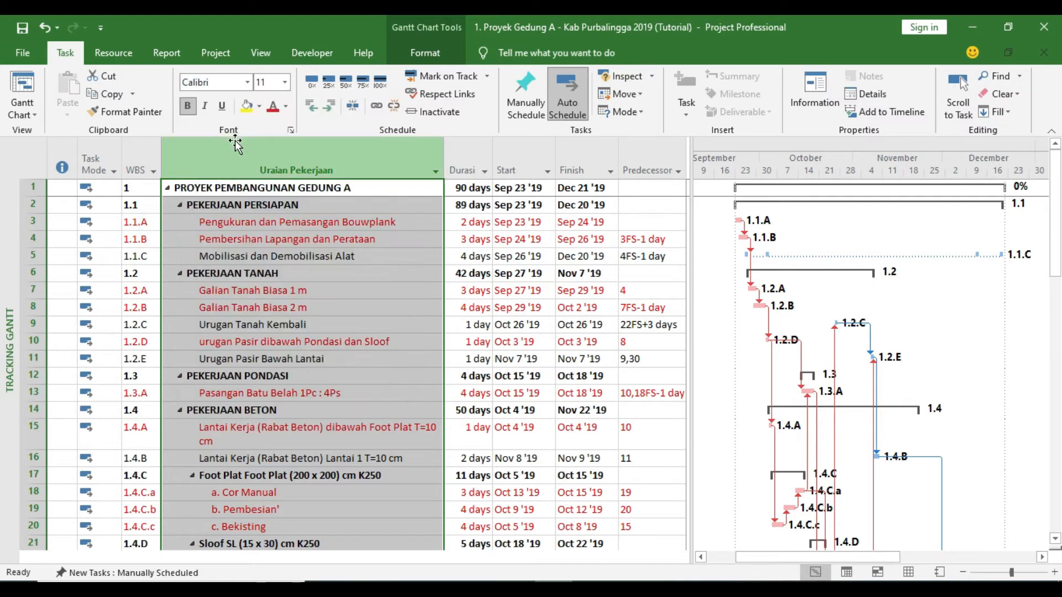
click(191, 222)
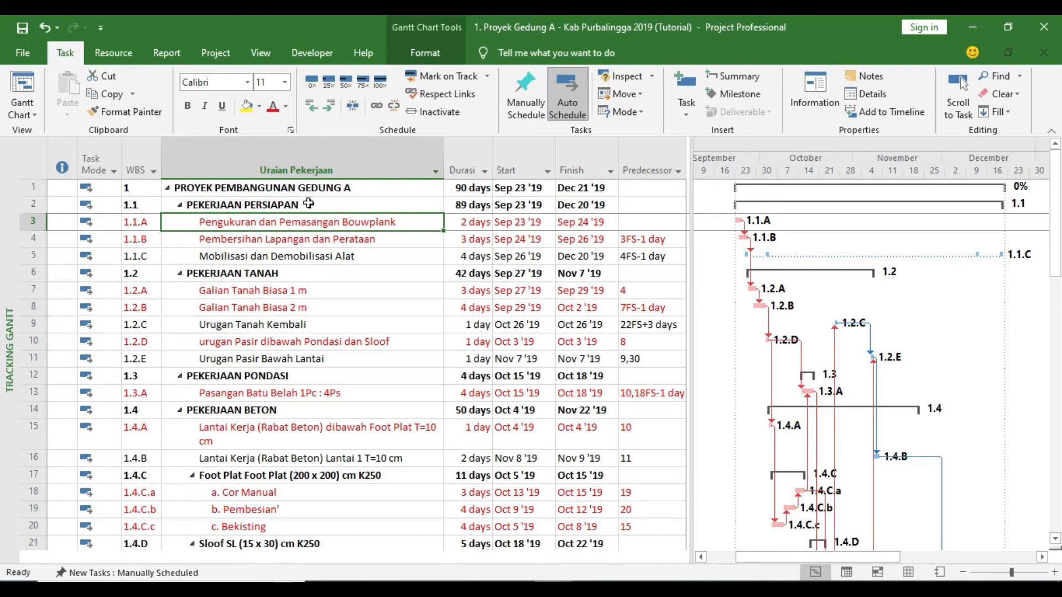
Set the text style color of Critical Tasks to blue
click(429, 53)
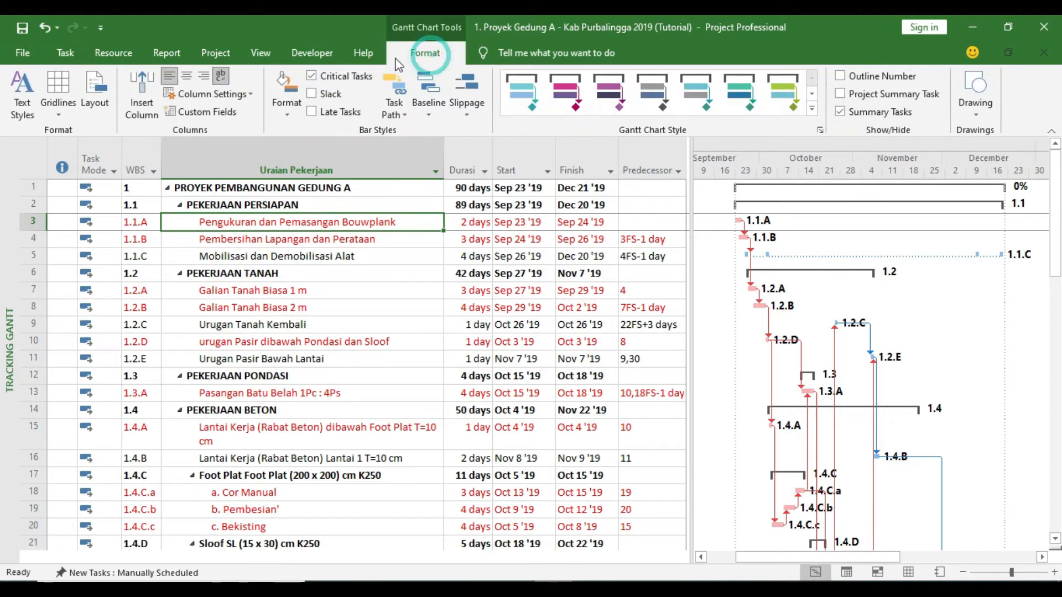
click(21, 116)
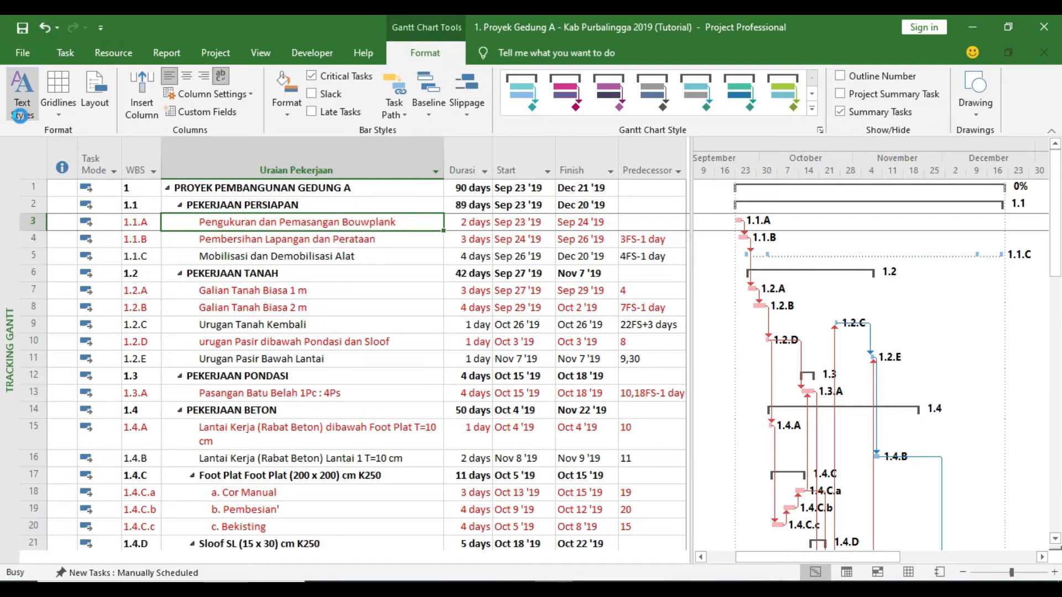
click(174, 80)
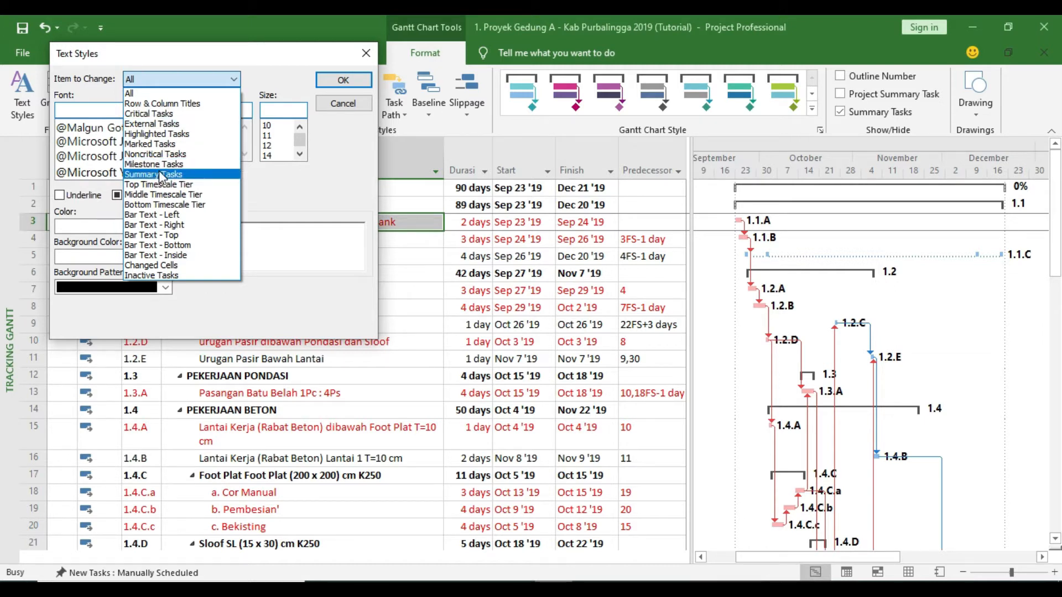
click(162, 114)
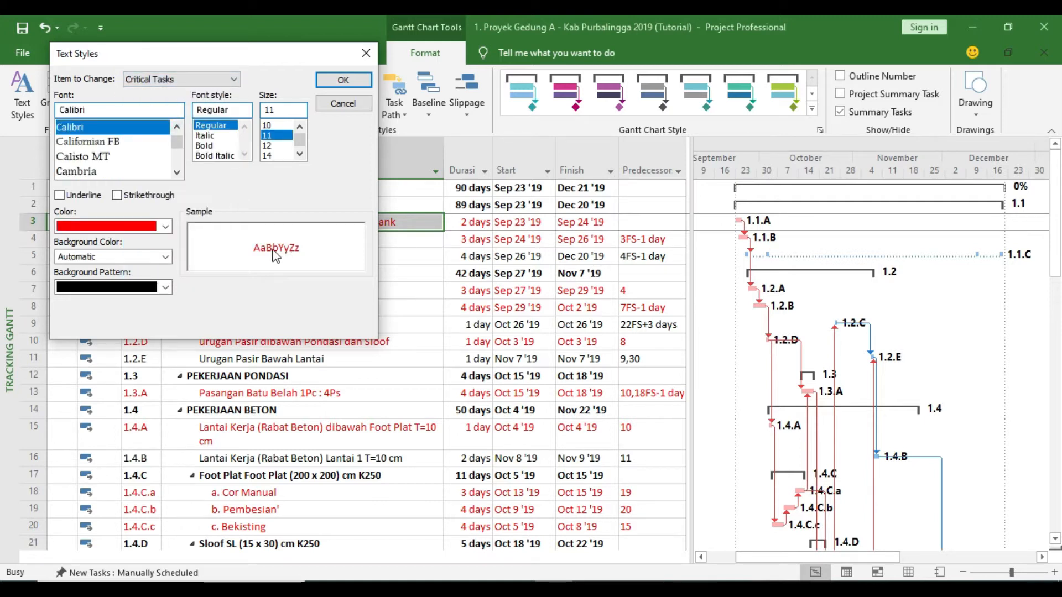
click(164, 227)
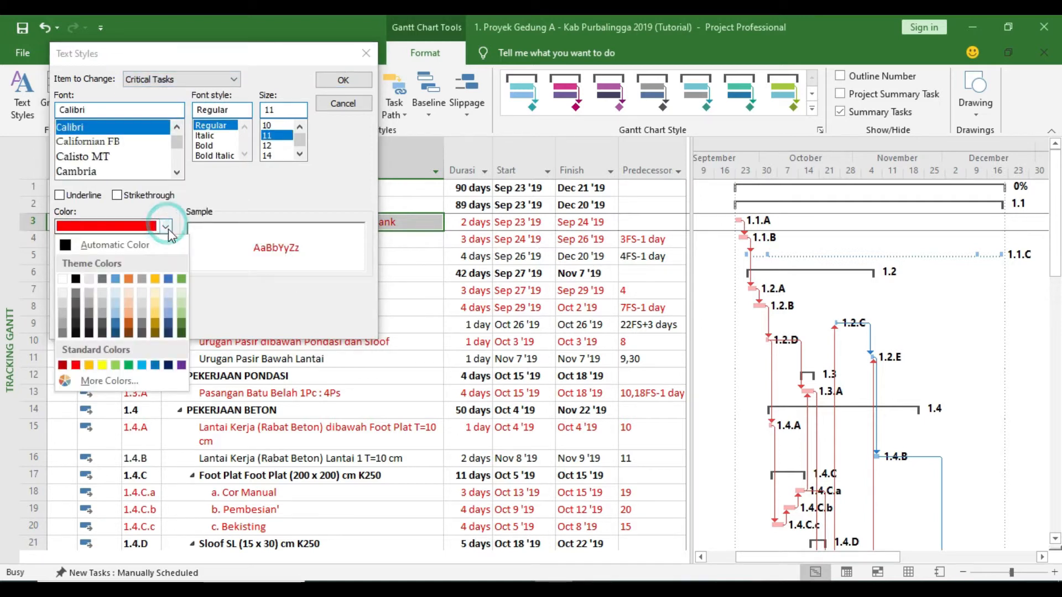
click(147, 366)
click(342, 80)
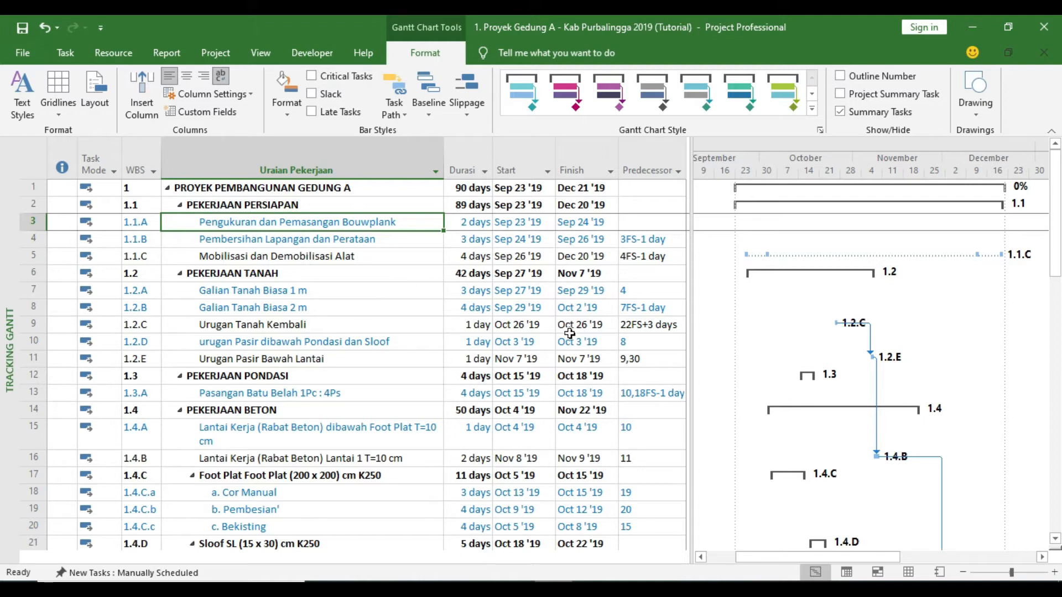
Set the Critical Tasks text style to red, Cambria font, size 16
click(29, 104)
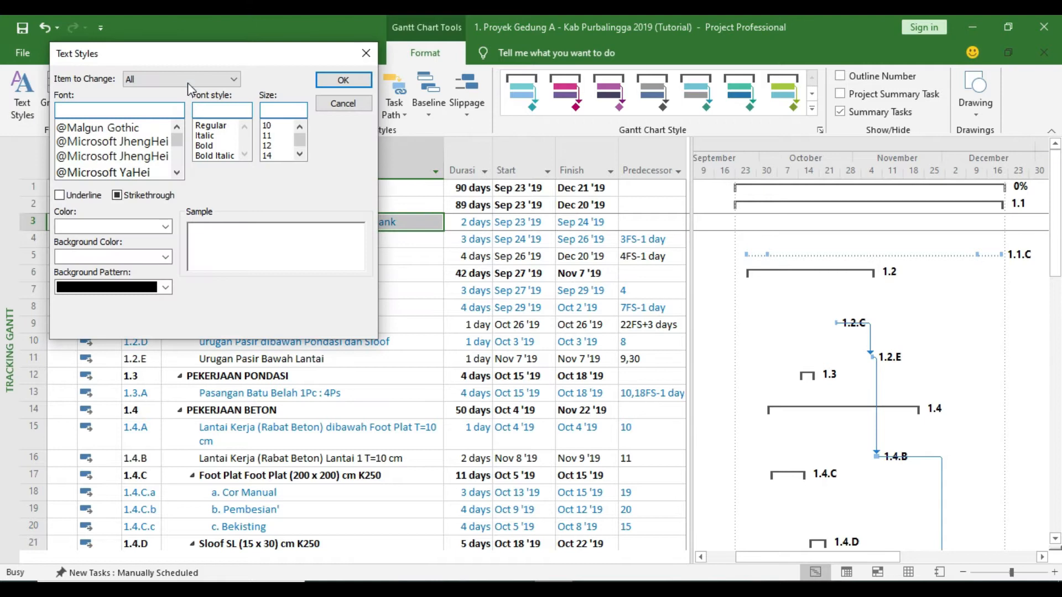
click(187, 81)
click(166, 114)
click(165, 226)
click(164, 227)
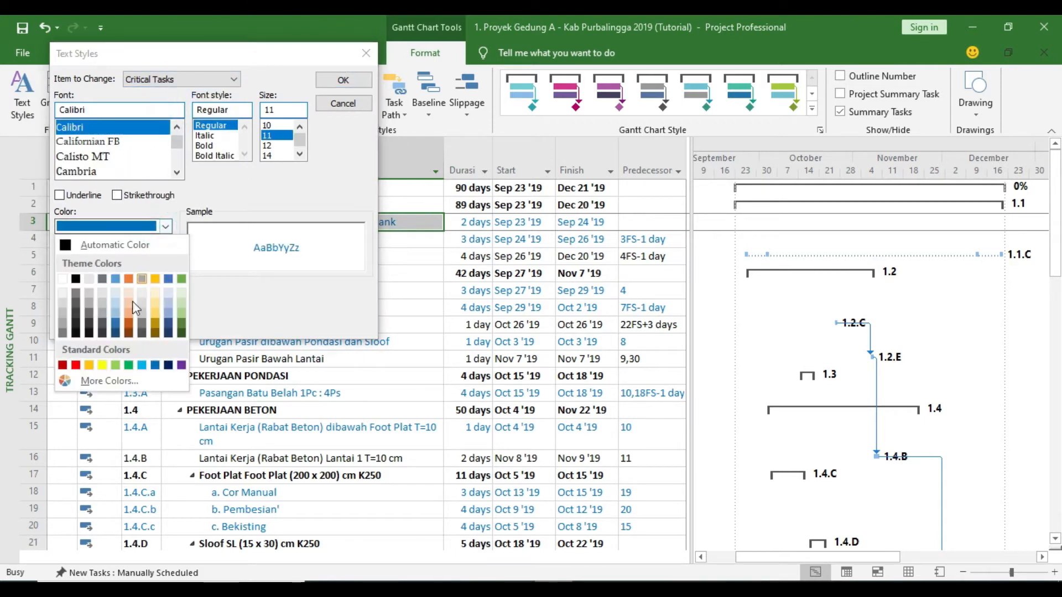
click(62, 365)
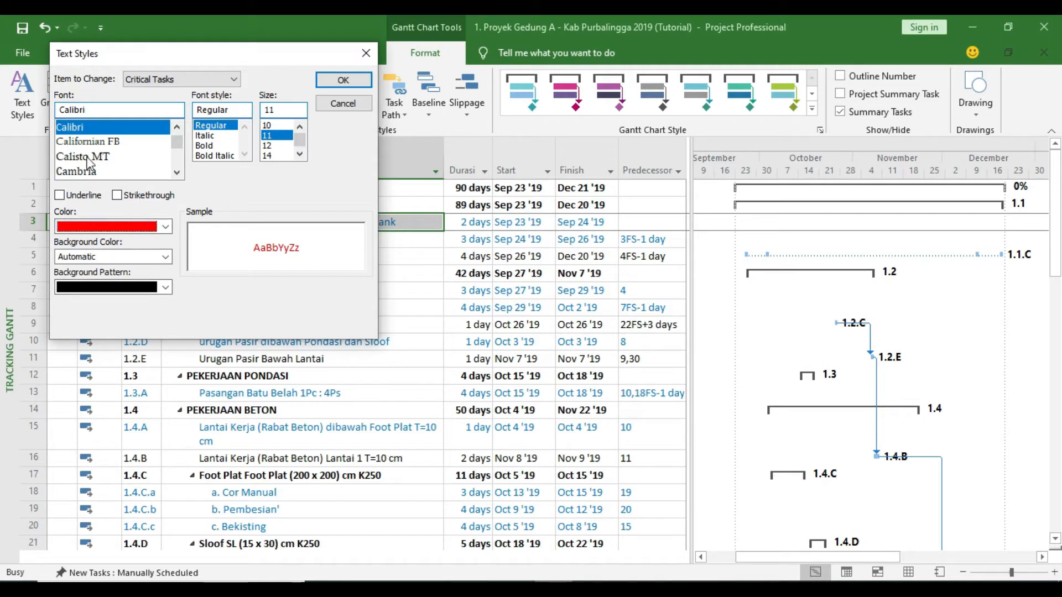
click(76, 172)
click(276, 157)
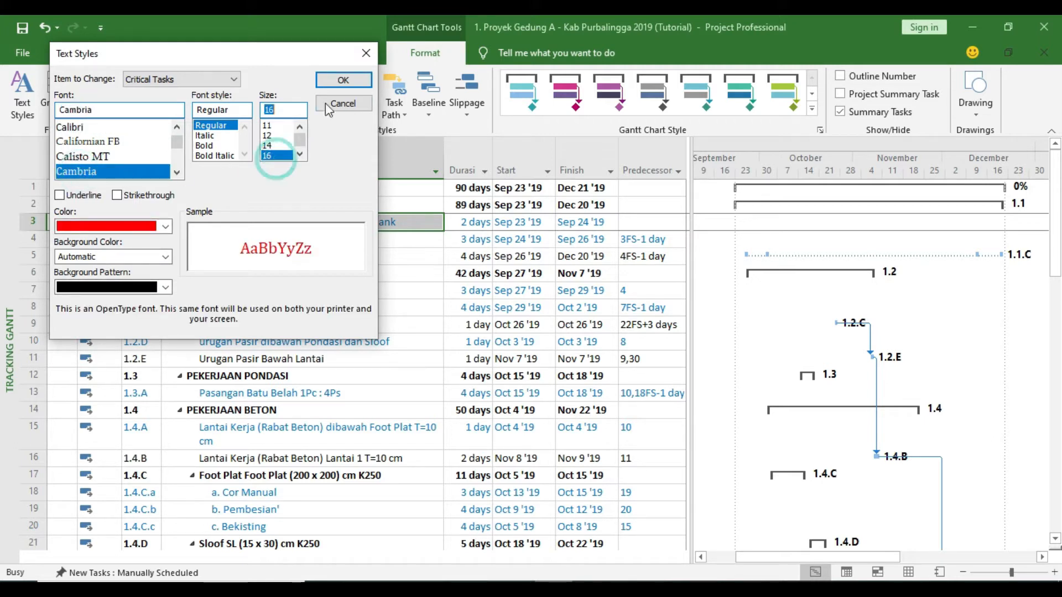
click(341, 80)
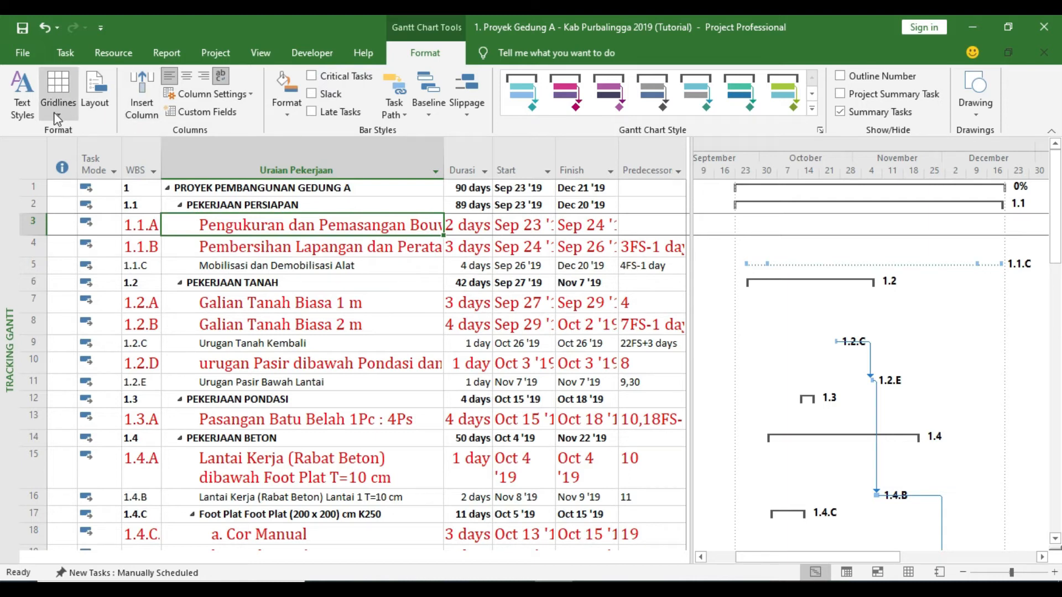
Look through the item types offered in Text Styles without changing any, and undo the Critical Tasks text style changes
click(22, 98)
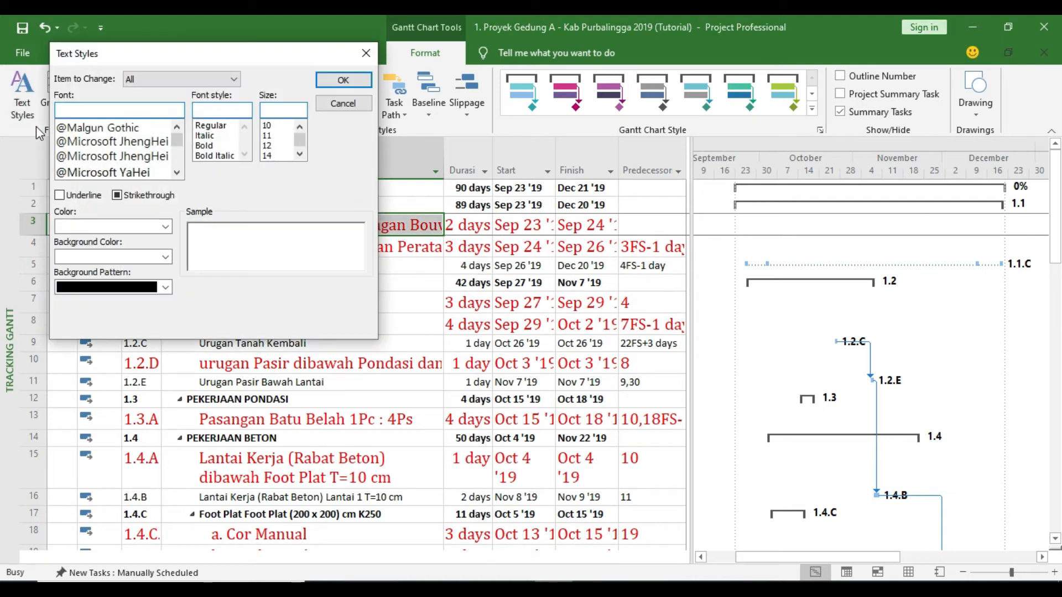
click(183, 82)
click(168, 78)
click(164, 75)
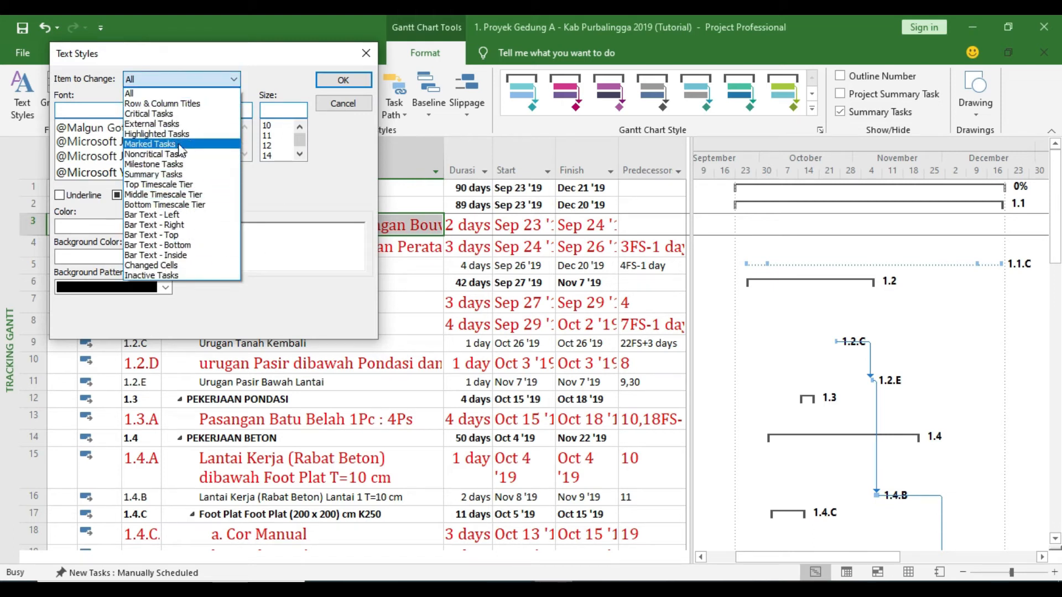
click(359, 108)
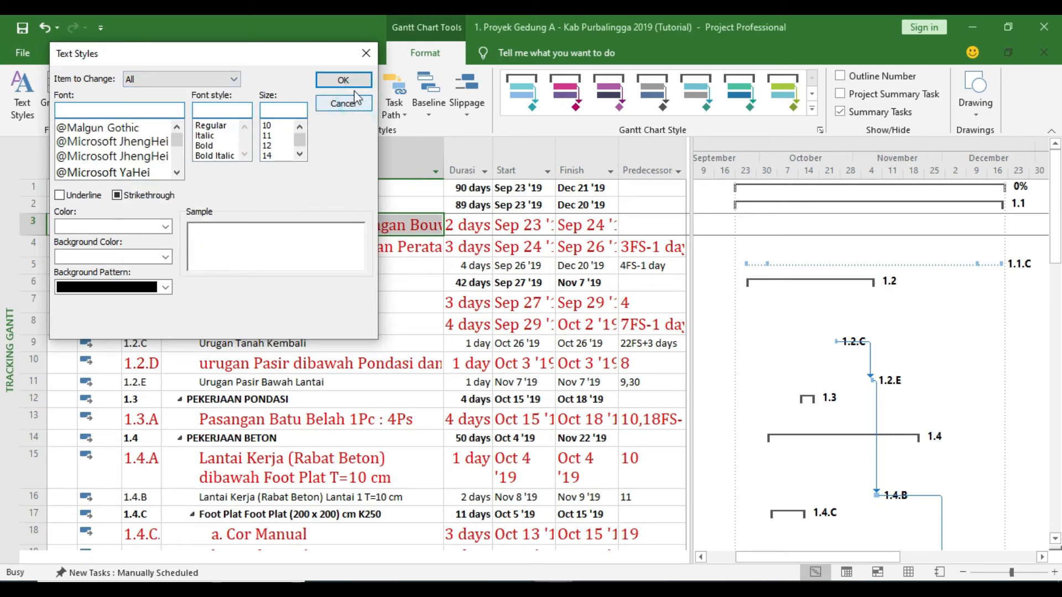
click(354, 102)
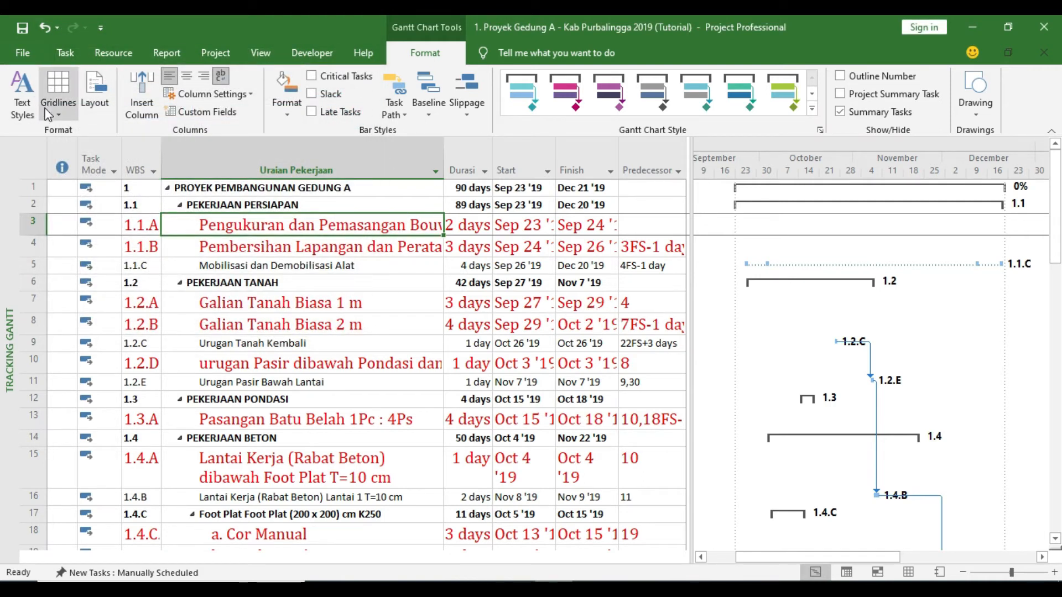
key(ctrl+z)
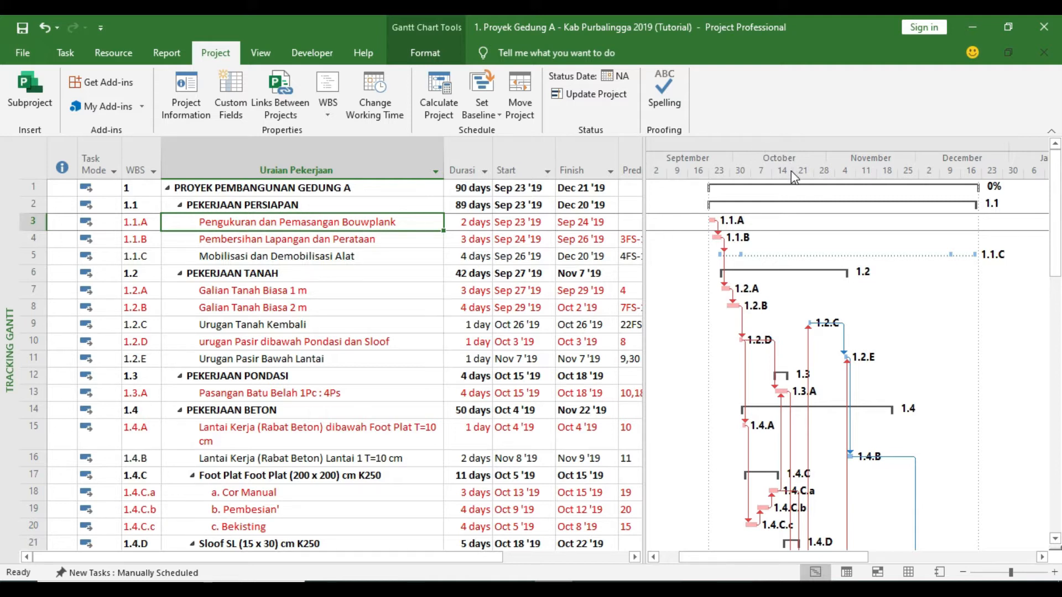
Compare the units, labels and counts of the Gantt chart timescale's top, middle and bottom tiers
right_click(814, 147)
click(833, 154)
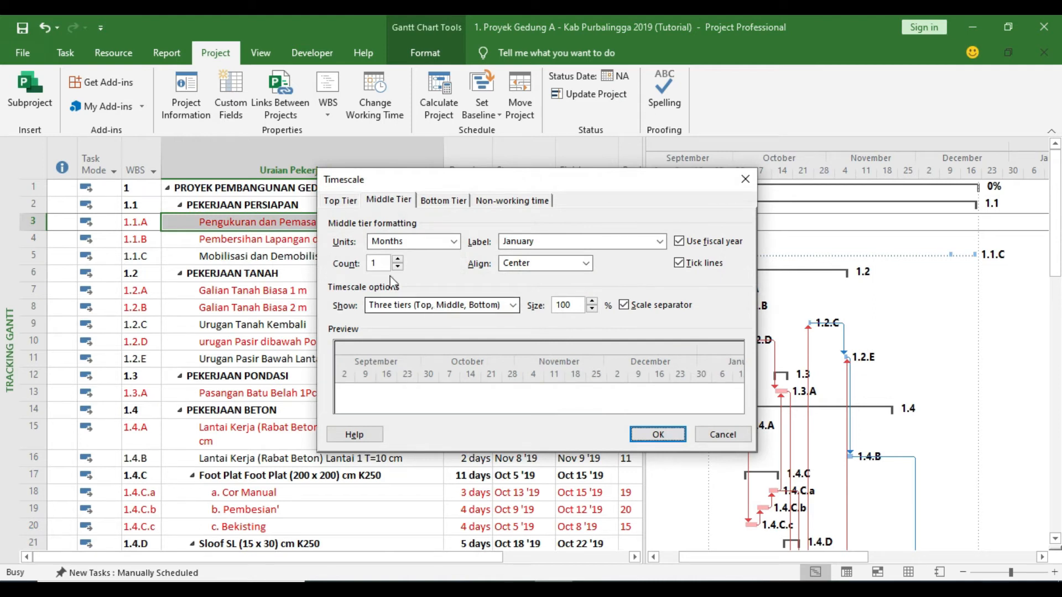
click(341, 201)
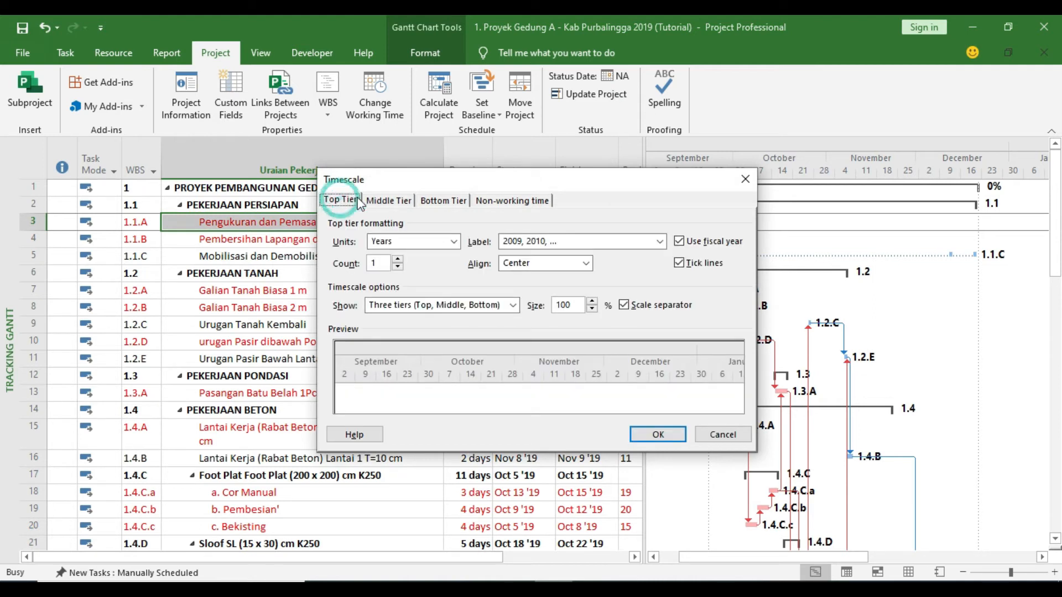
click(387, 200)
click(444, 200)
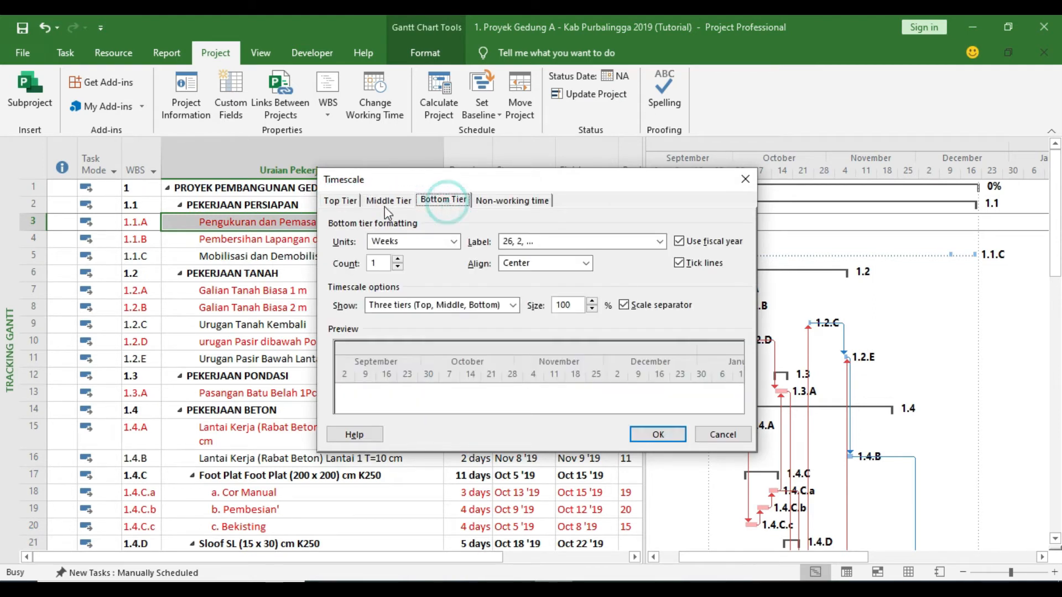
click(339, 201)
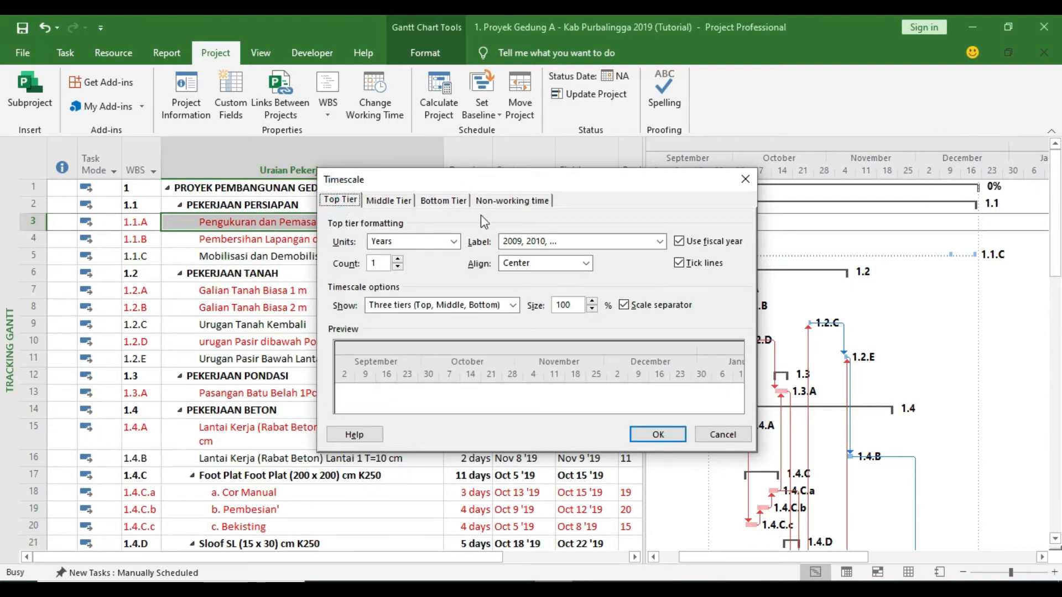
click(388, 200)
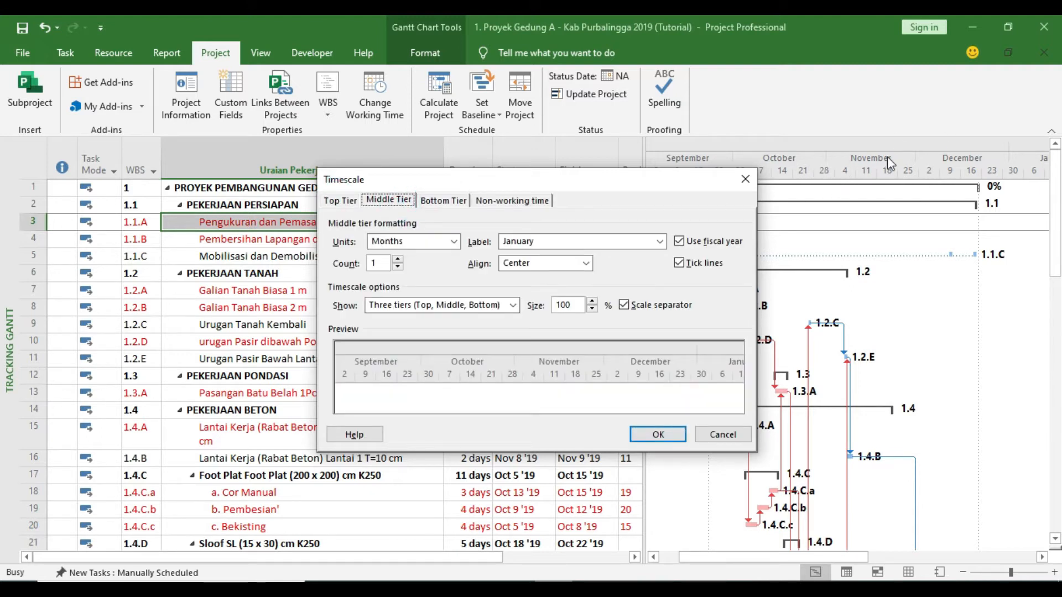
click(449, 202)
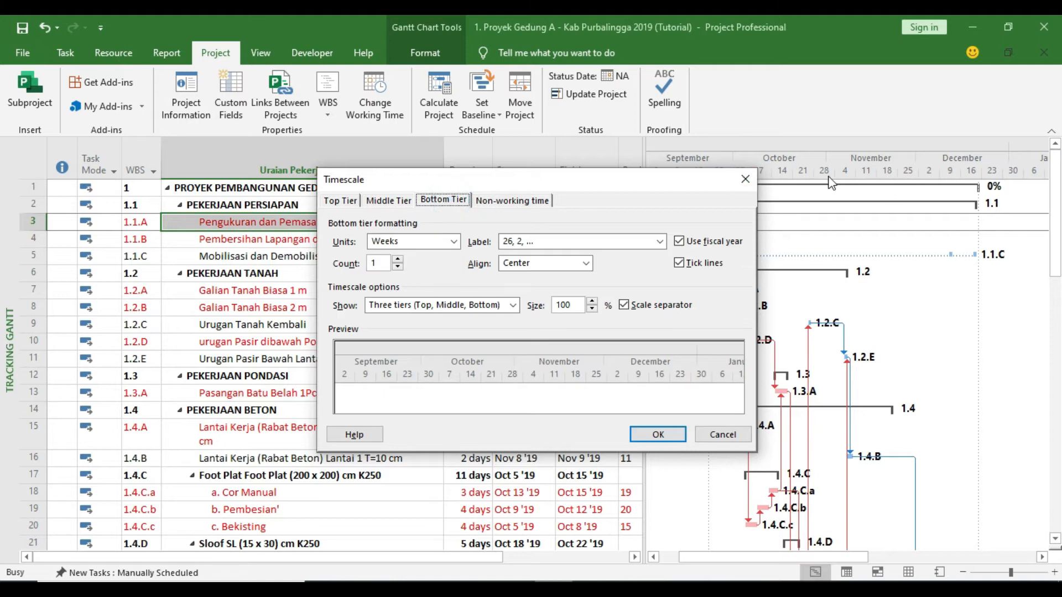
click(350, 202)
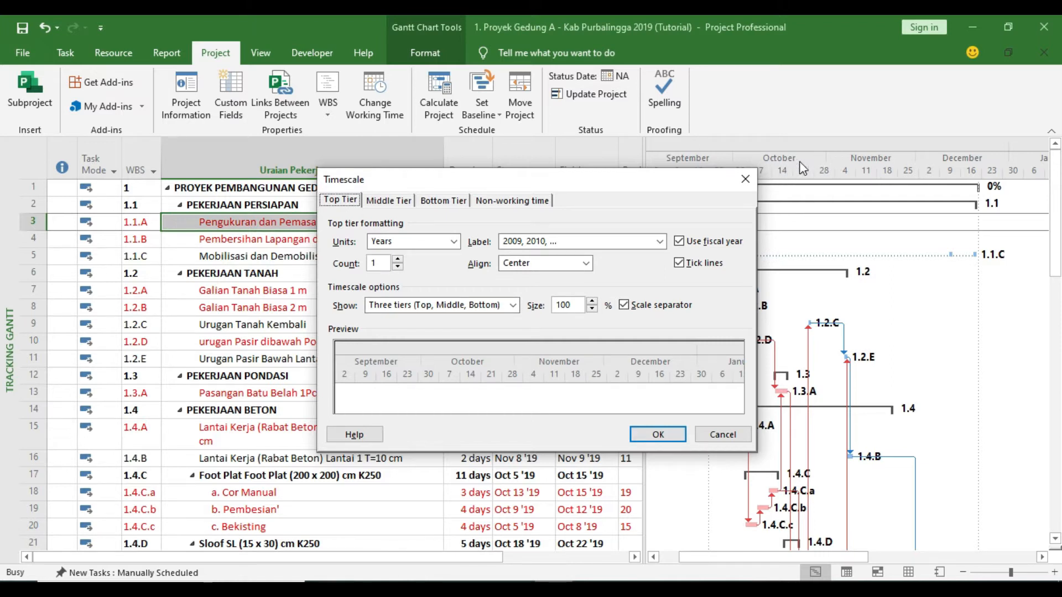
Preview the timescale with two tiers (Middle, Bottom) and with one tier (Middle) only
click(434, 305)
click(451, 331)
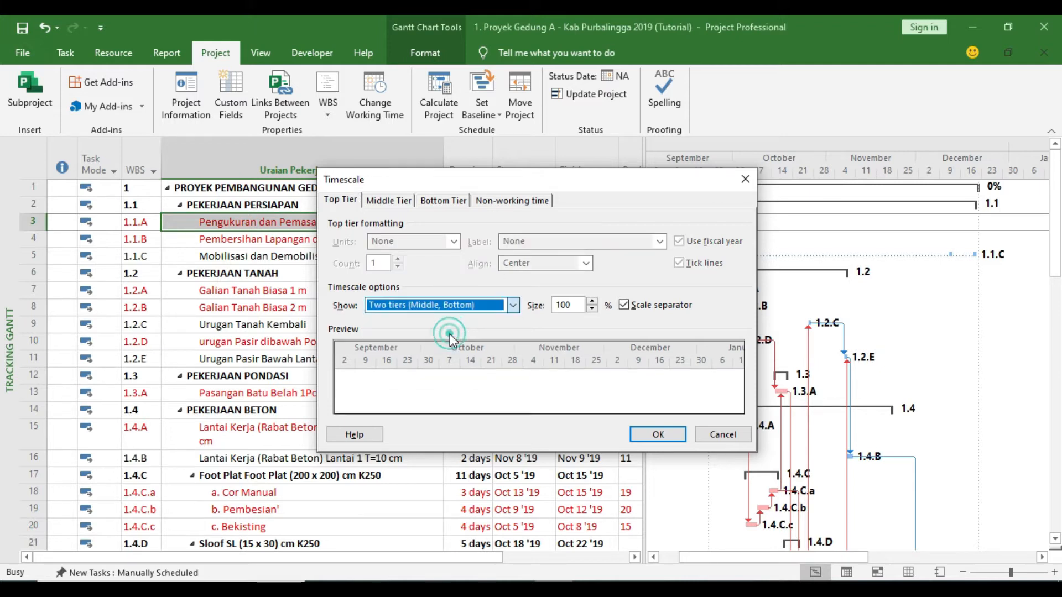
click(442, 305)
click(444, 319)
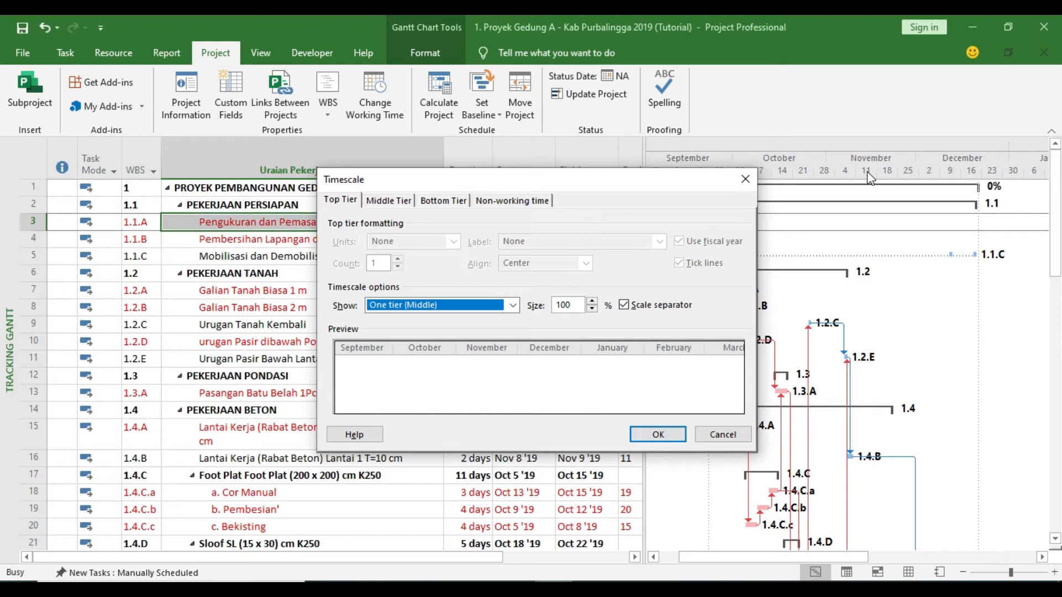
Show three timescale tiers (Top, Middle, Bottom) and set the top tier's units to Years
click(511, 305)
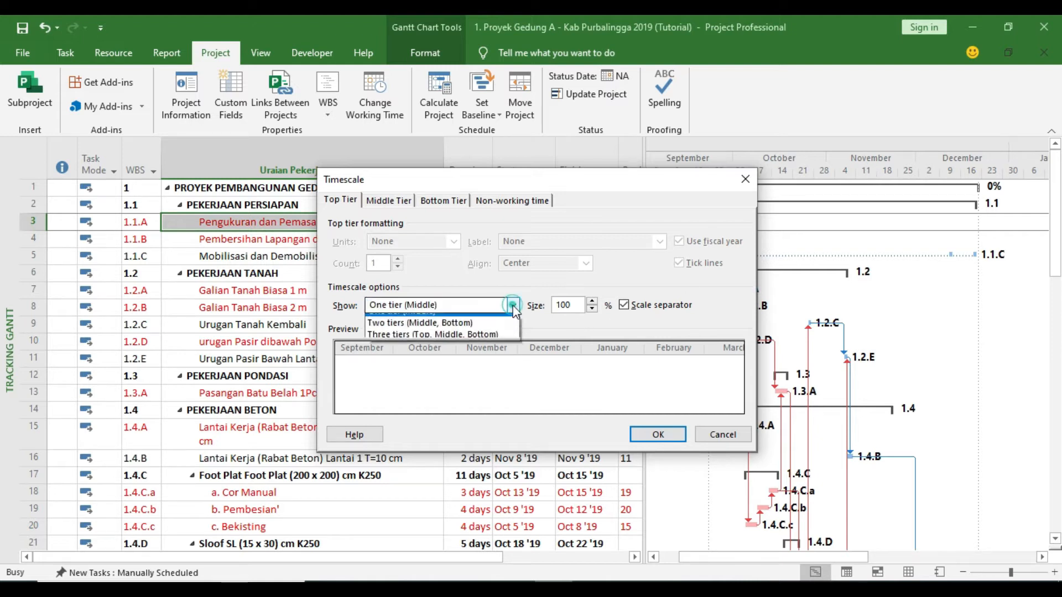
click(479, 344)
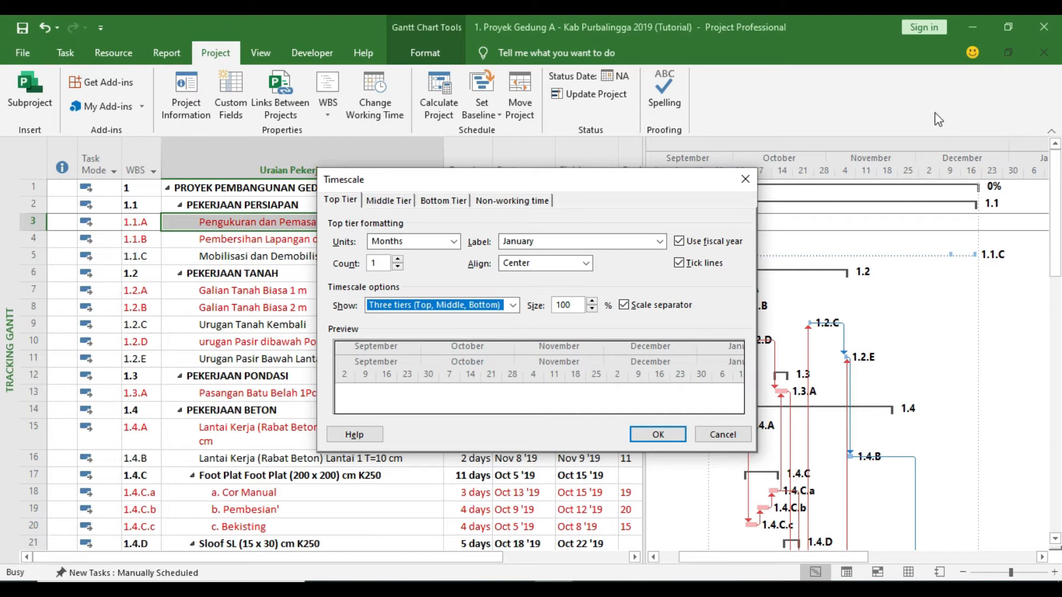
click(453, 242)
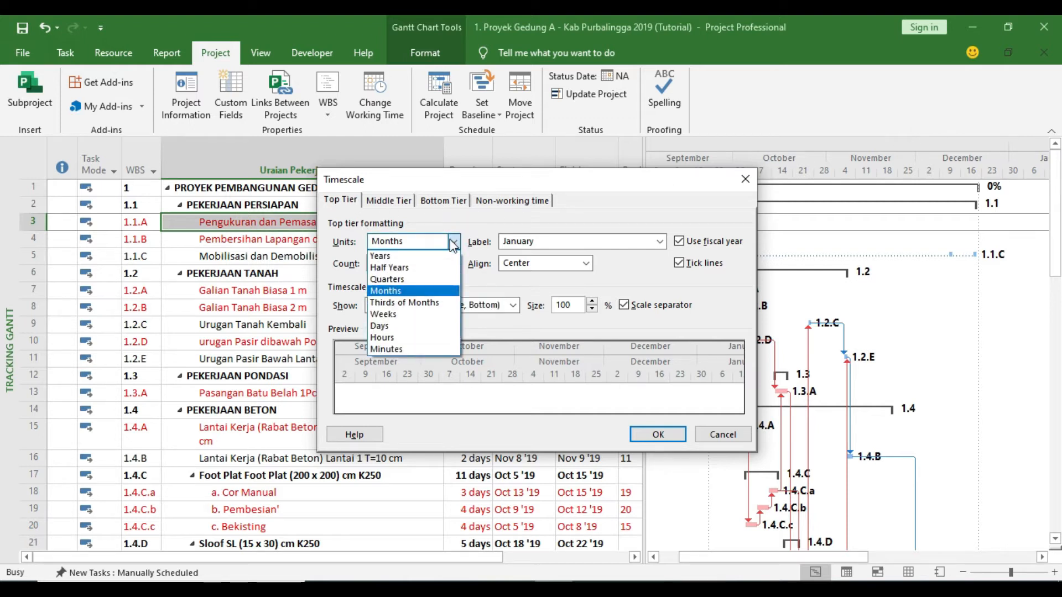
click(380, 256)
Try a count of 2 for the timescale's middle tier in Months, and restore the count to 1
click(390, 202)
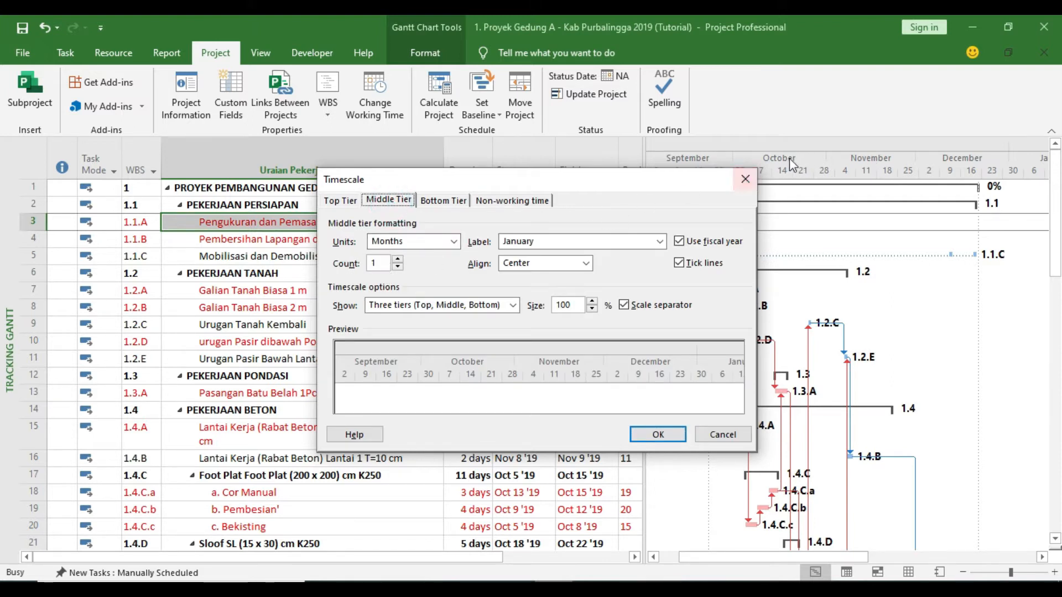
click(397, 260)
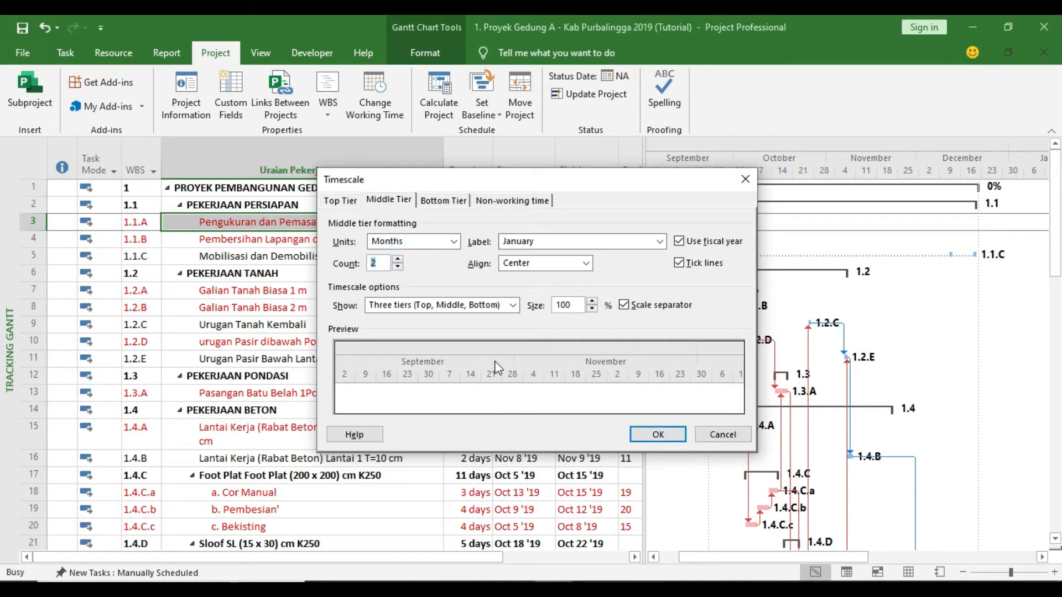
click(398, 258)
click(398, 267)
click(398, 267)
Try the label format 1/26, 2/2, ... on the bottom tier in Weeks, restore 26, 2, ..., and review the other formats
click(452, 202)
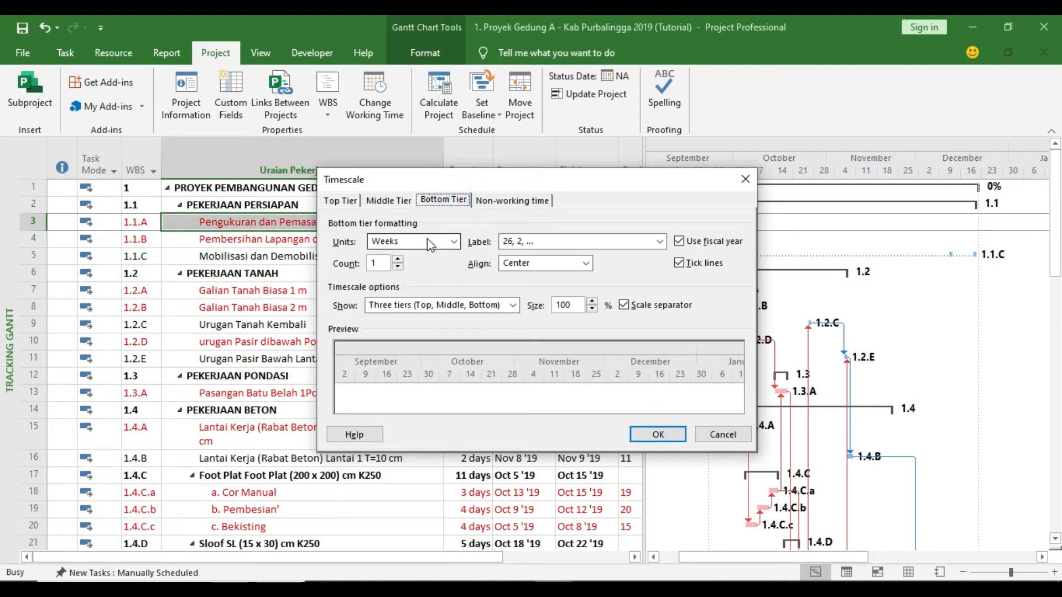
click(437, 246)
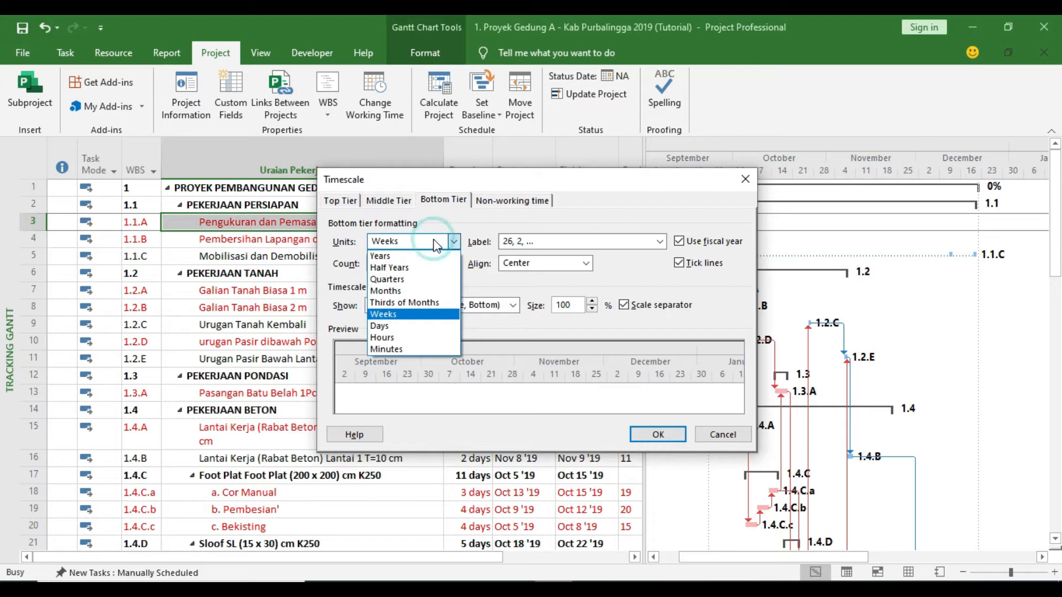
click(415, 307)
click(540, 246)
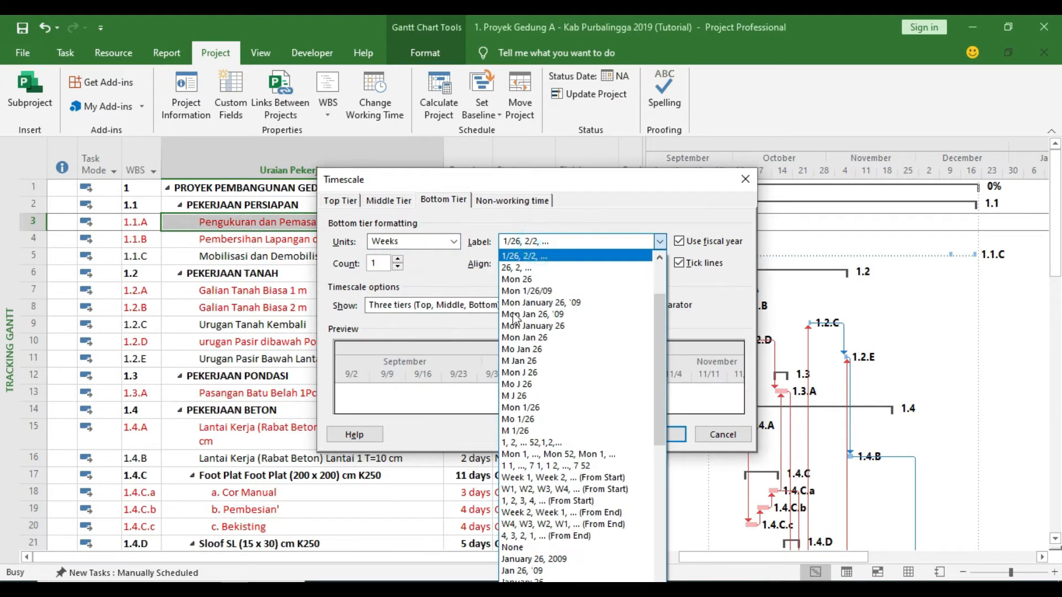
click(539, 265)
click(528, 264)
click(549, 245)
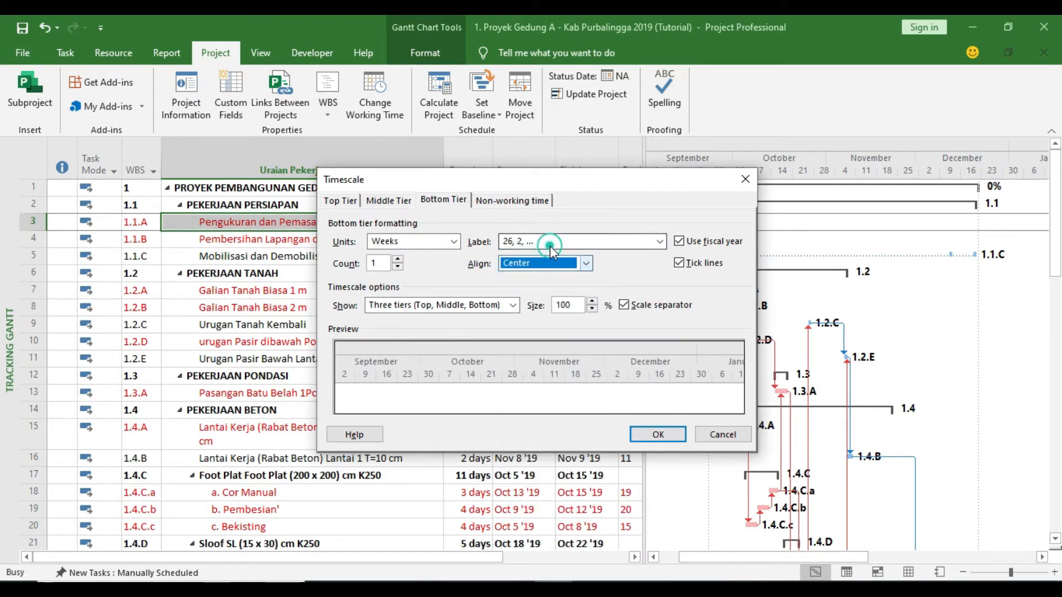
click(553, 241)
click(553, 241)
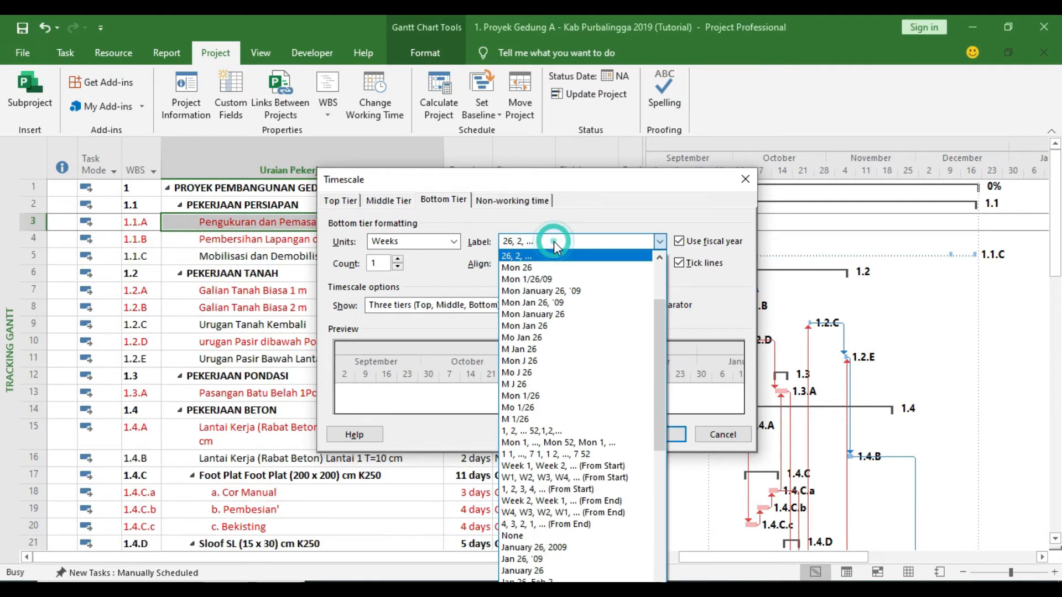
click(577, 224)
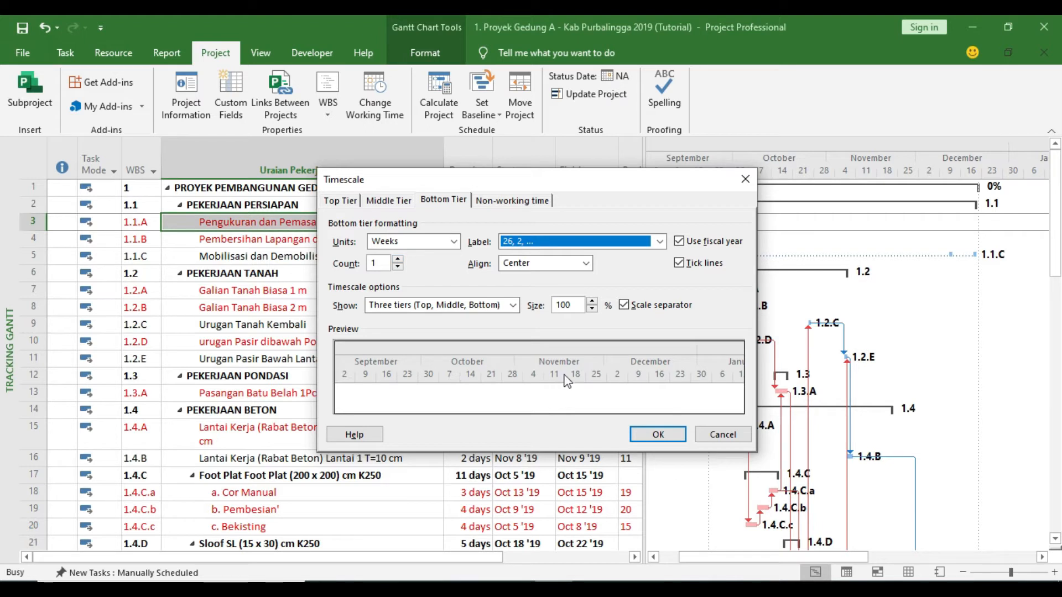
Preview the bottom tier with week counts of 2 up to 4, and discard the timescale changes
click(397, 260)
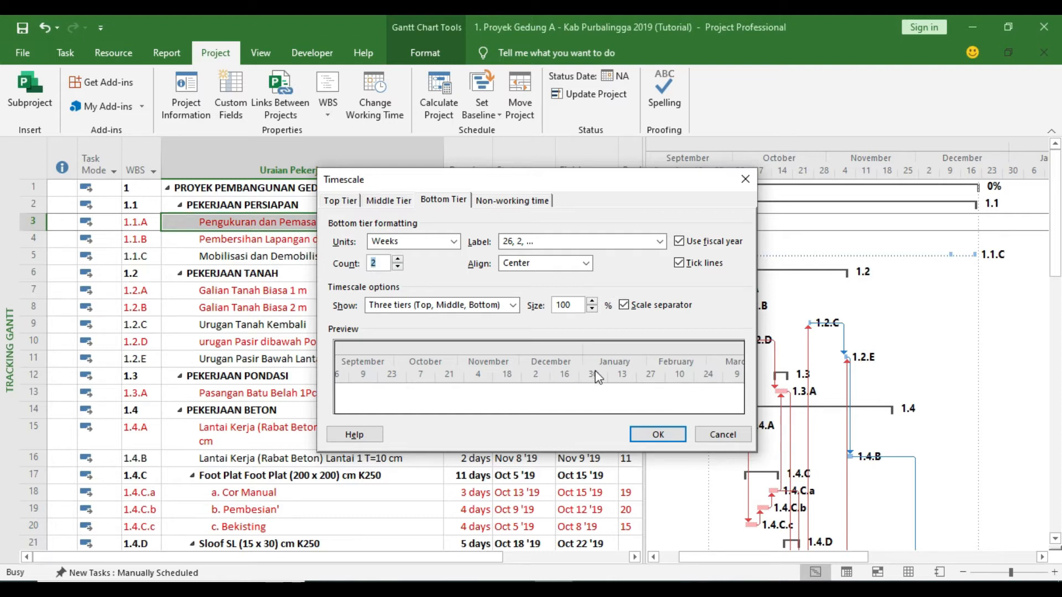
click(397, 259)
click(397, 259)
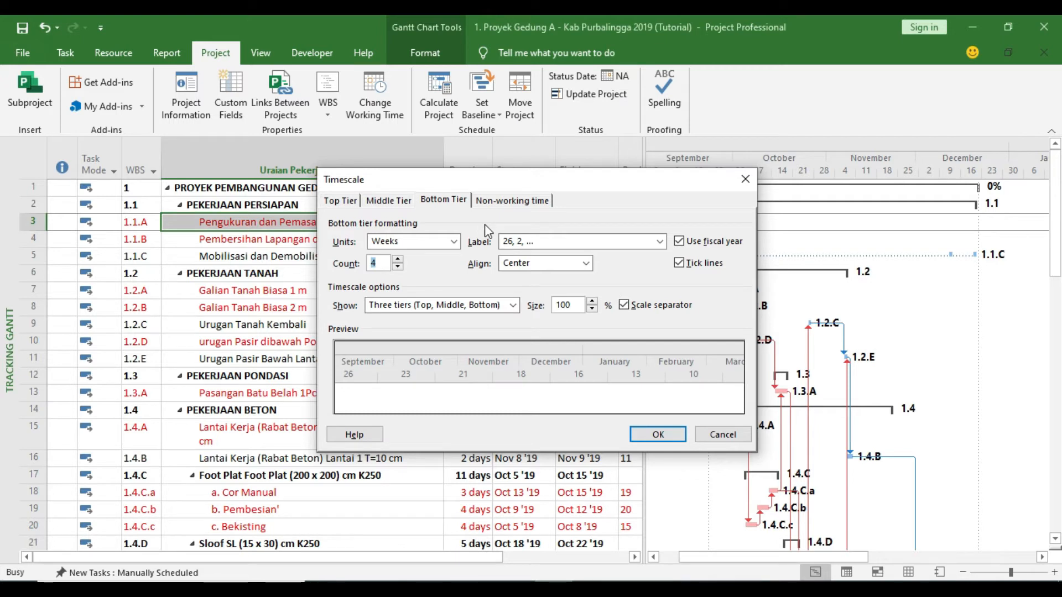
click(737, 439)
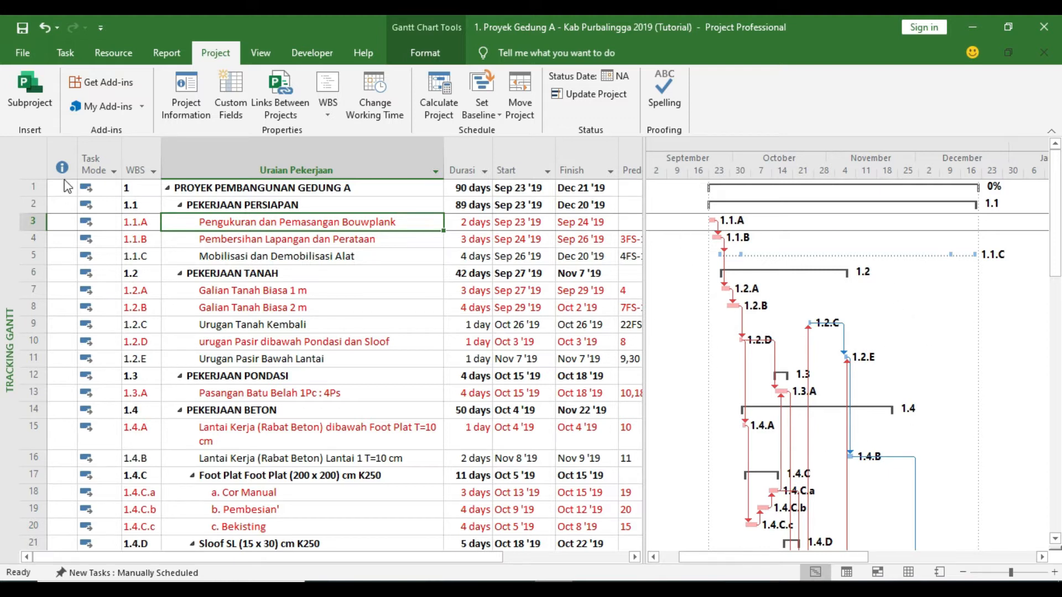
Show the schedule in the Gantt Chart view and look over its bars and resource labels from October to December
scroll(625, 266, down, 2)
scroll(562, 352, up, 2)
click(66, 53)
click(22, 114)
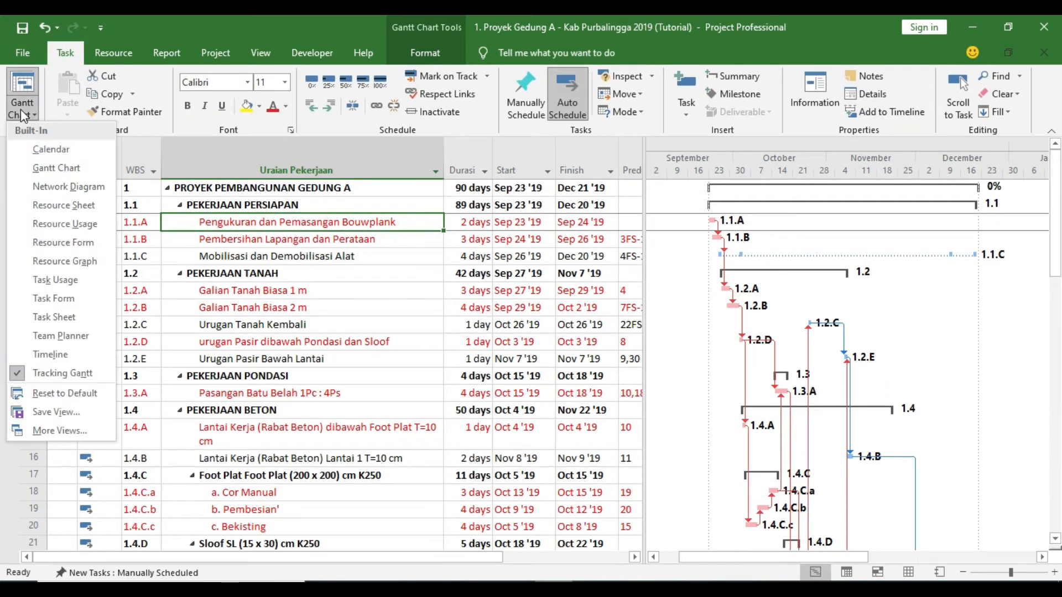
click(97, 369)
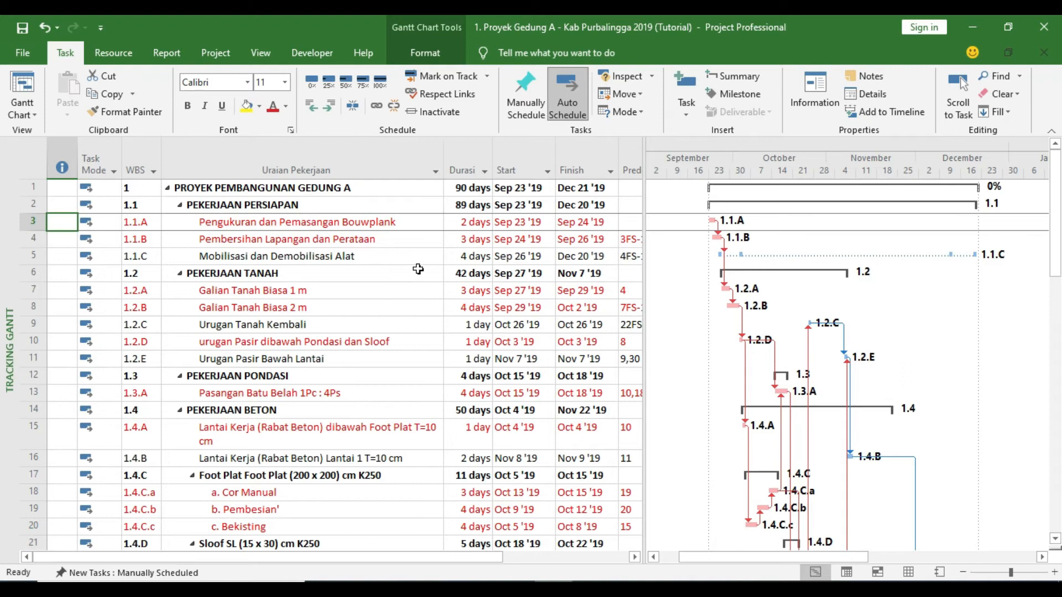
click(20, 107)
click(33, 166)
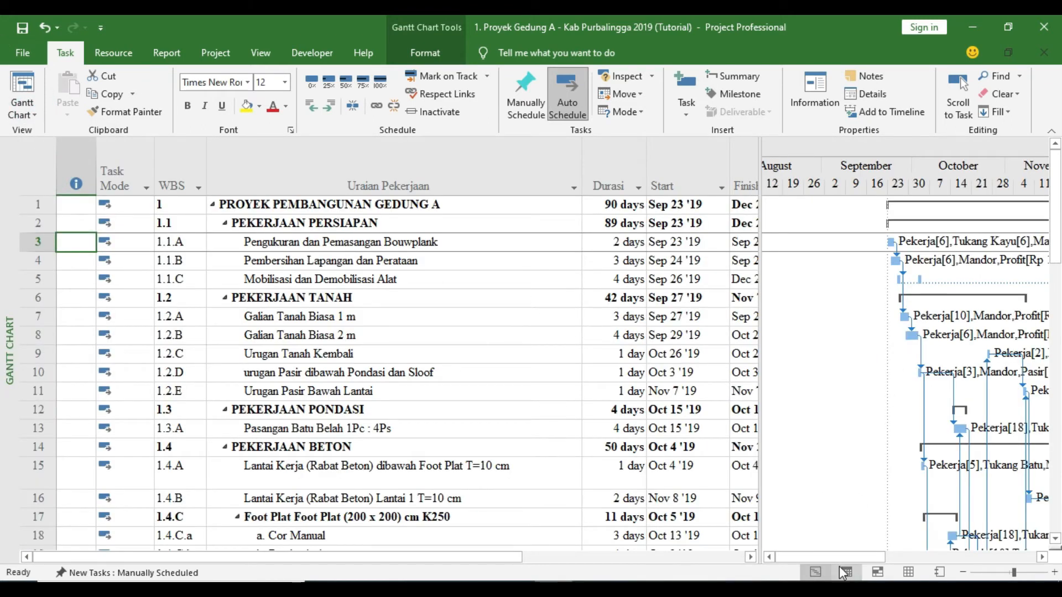
drag(845, 556, 891, 559)
scroll(917, 460, down, 10)
scroll(917, 467, up, 10)
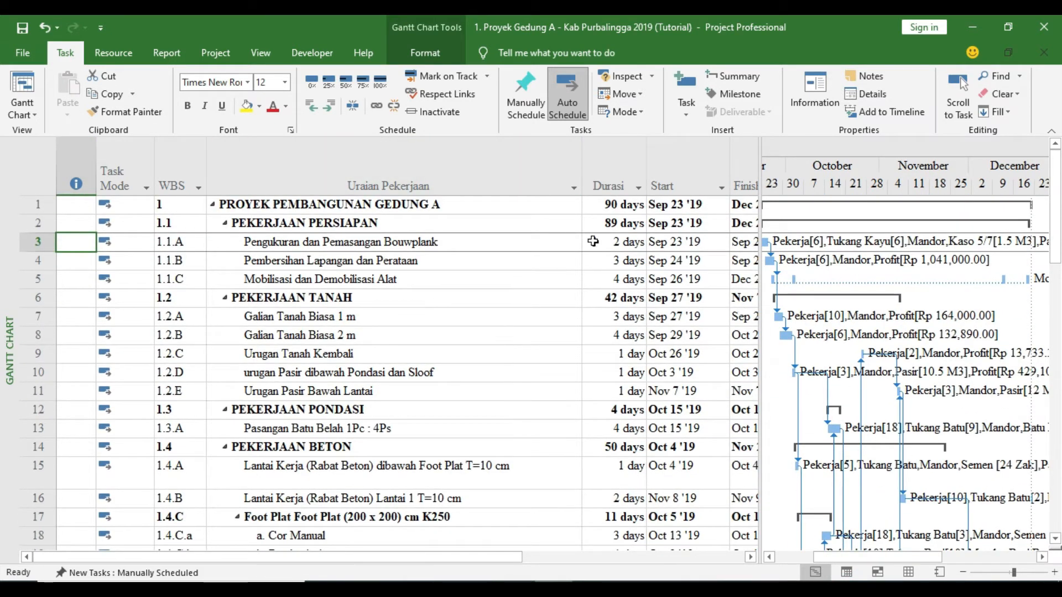
Switch back to the Tracking Gantt view and widen the task table to show the Predecessors column
click(34, 117)
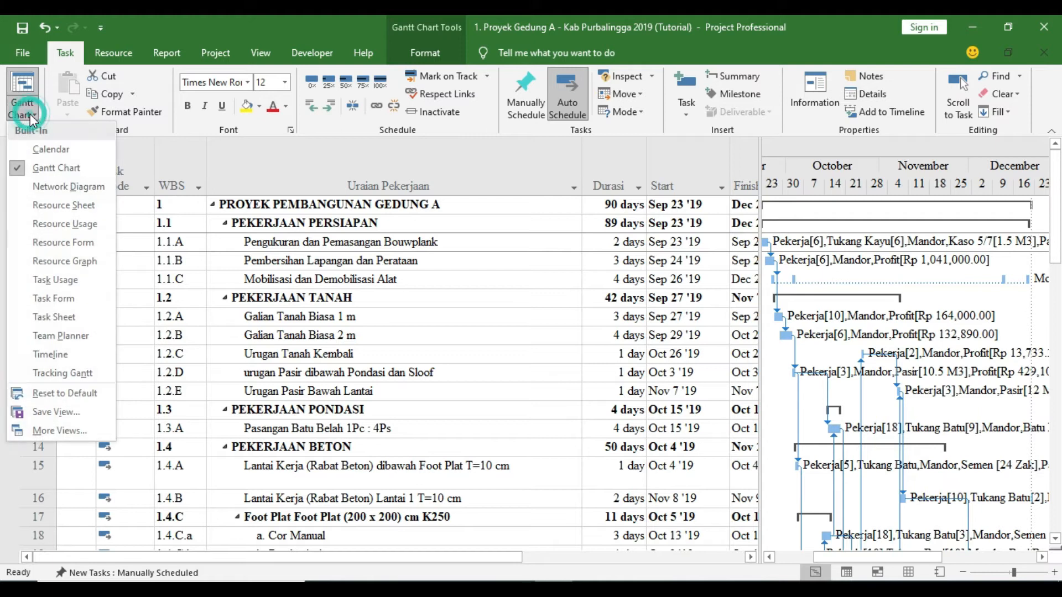
click(88, 374)
drag(643, 311, 672, 313)
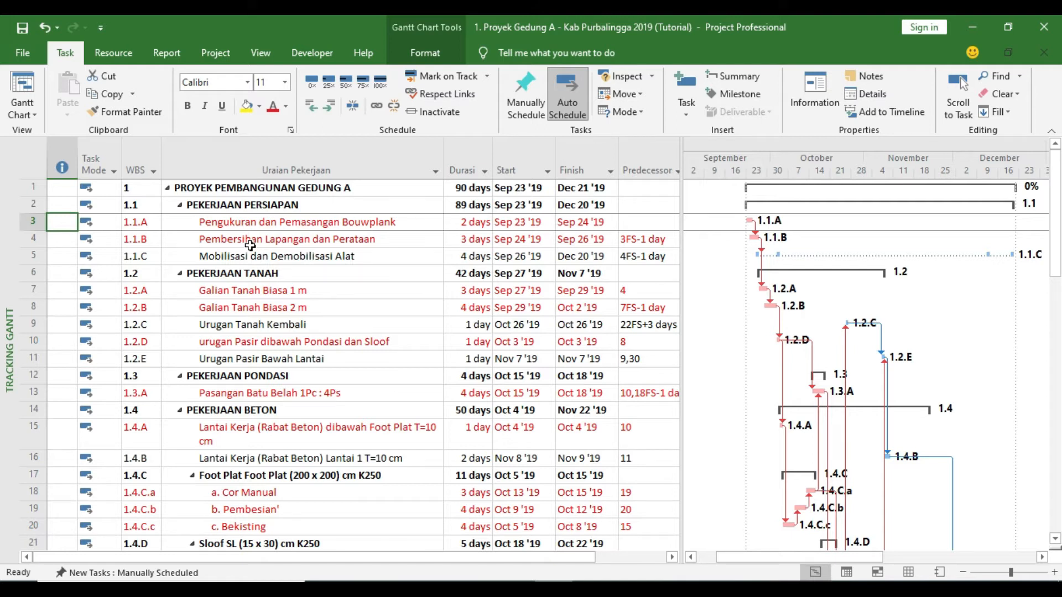
Examine the critical and non-critical tasks, their dates and their links down the whole Tracking Gantt task list
scroll(418, 328, down, 8)
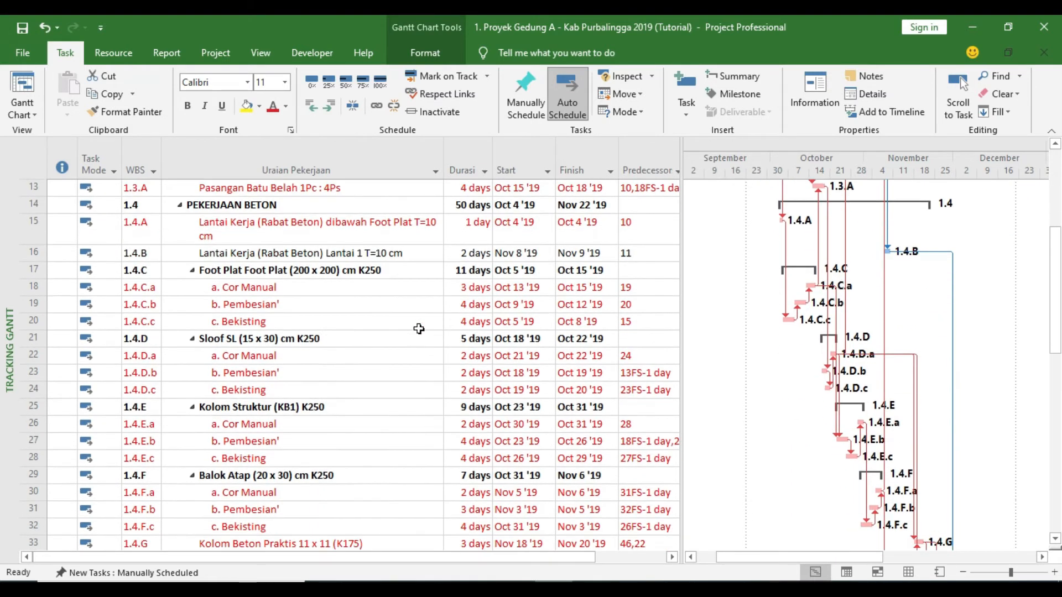
scroll(418, 328, down, 3)
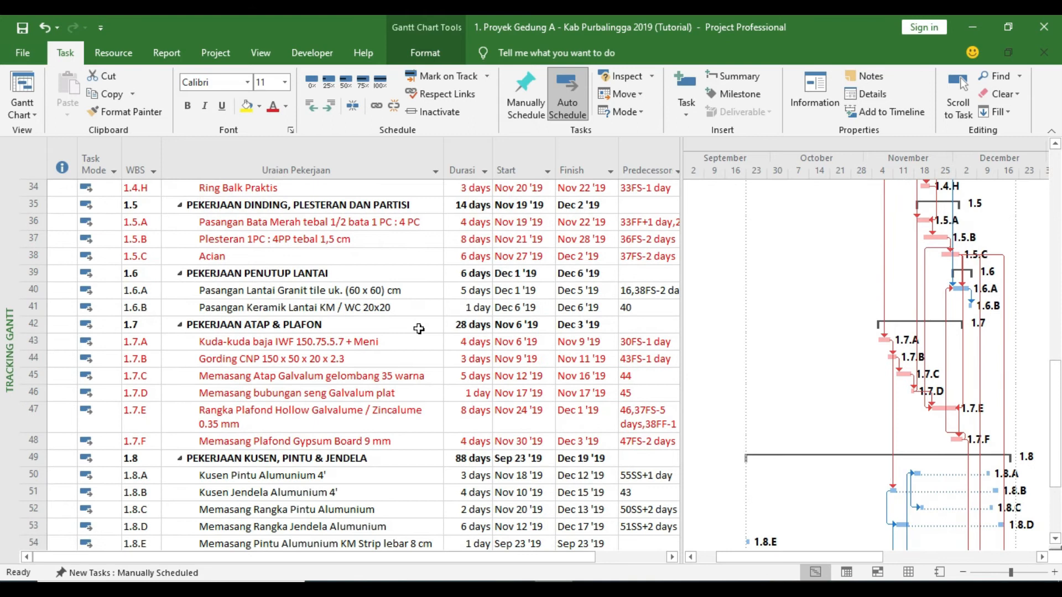
scroll(418, 329, down, 3)
scroll(418, 328, up, 11)
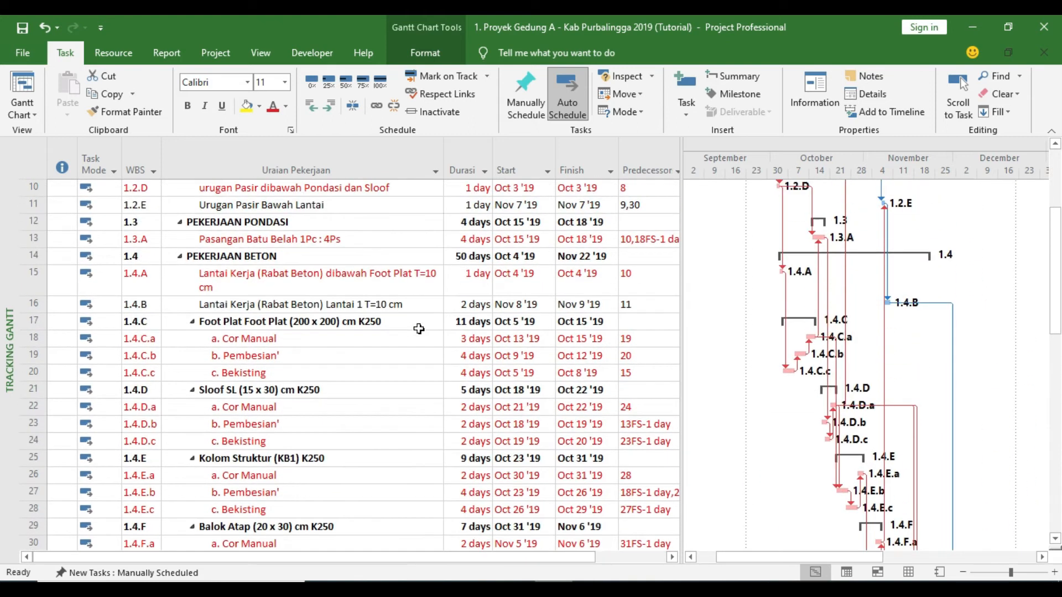
scroll(418, 328, down, 2)
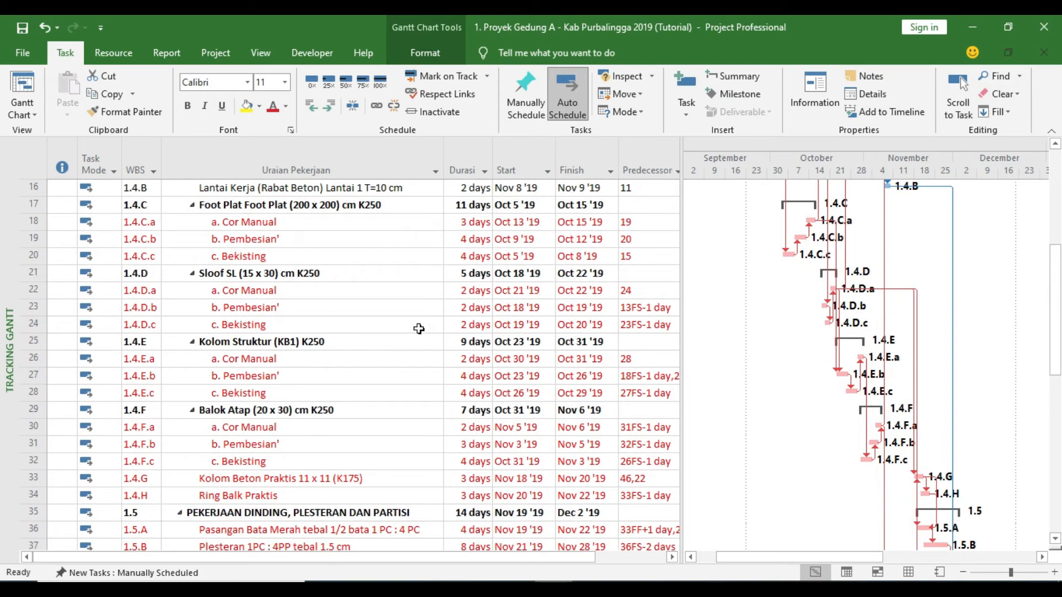
scroll(418, 329, down, 1)
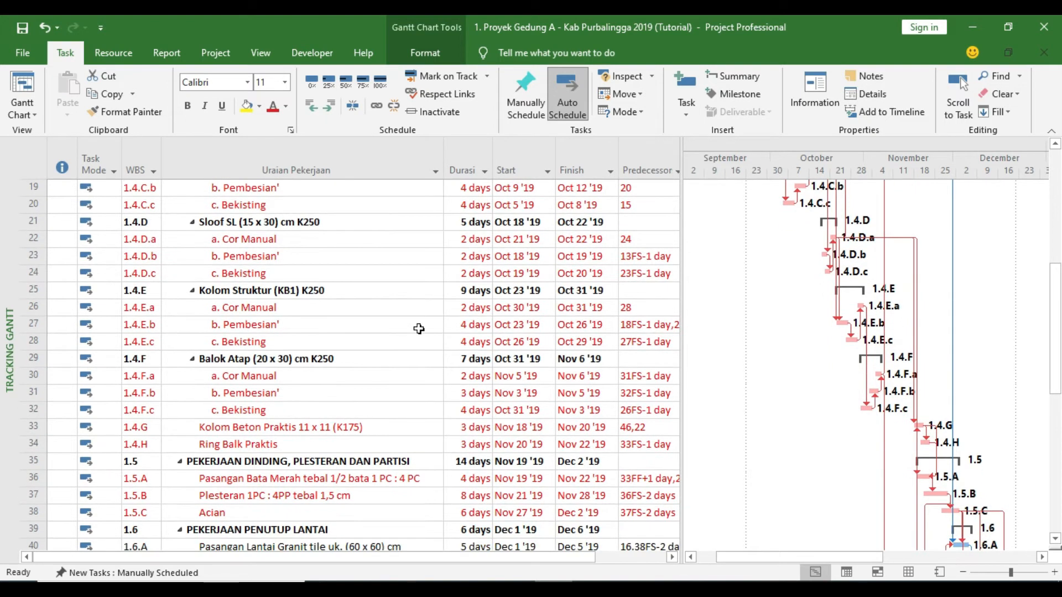
scroll(419, 329, down, 4)
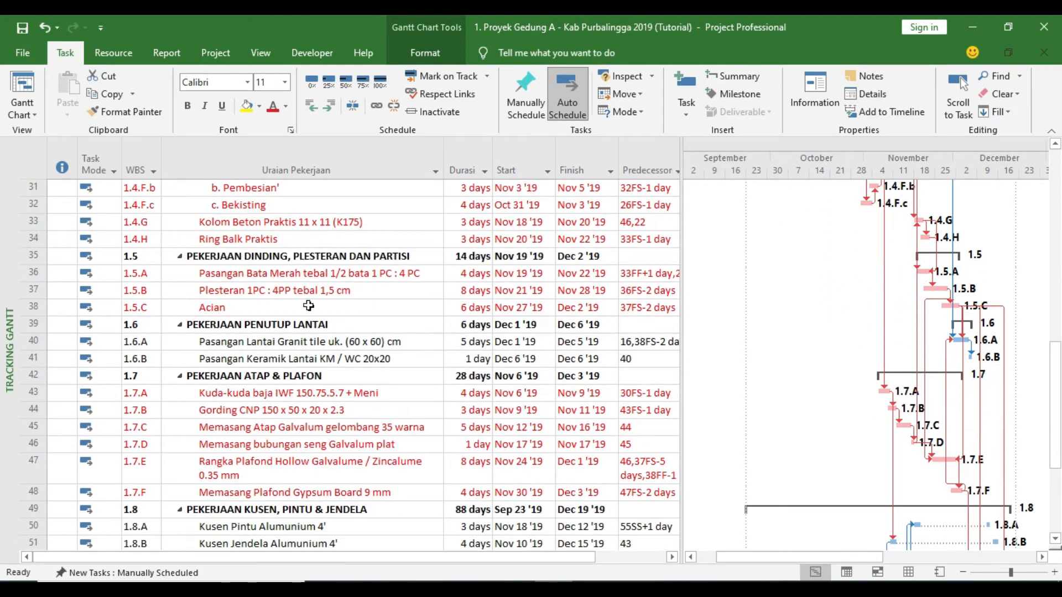
scroll(286, 280, up, 3)
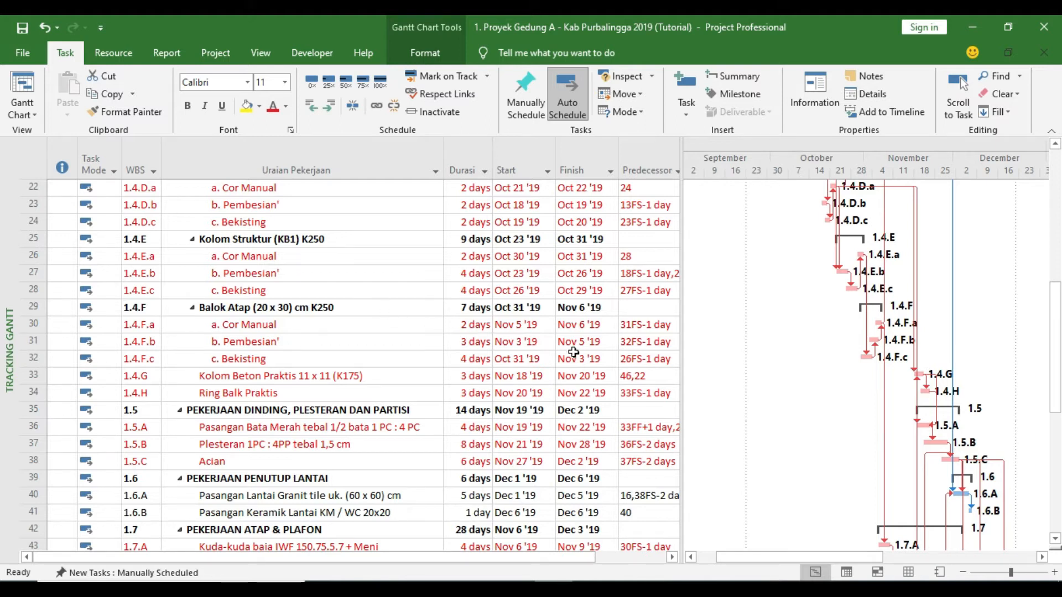
scroll(573, 352, down, 5)
scroll(573, 352, down, 3)
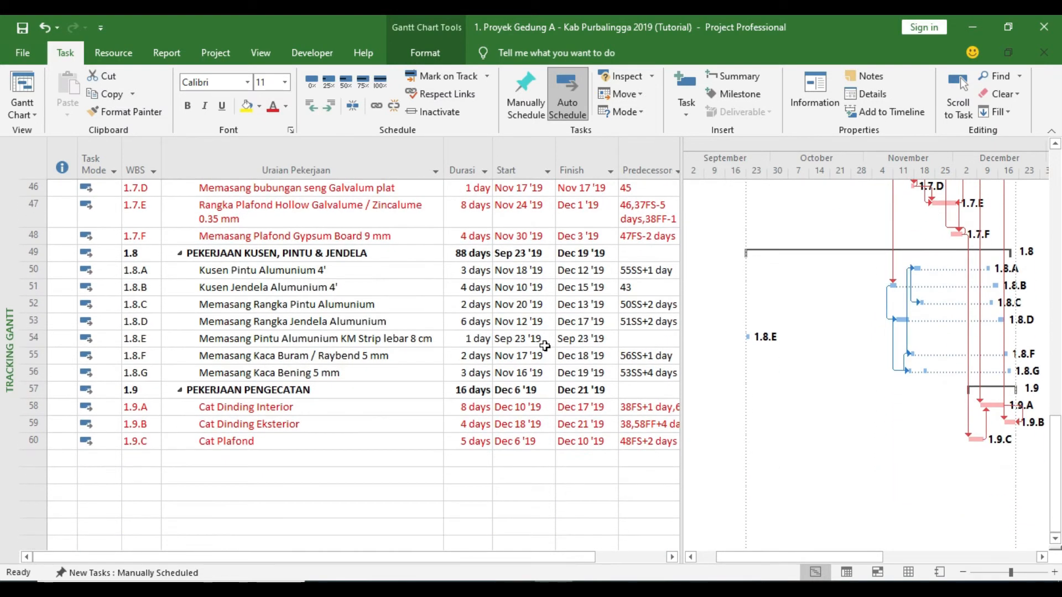
Add a task named "Serahterima bangunan" below Cat Plafond at the end of the list and set it to Auto Schedule
double_click(193, 464)
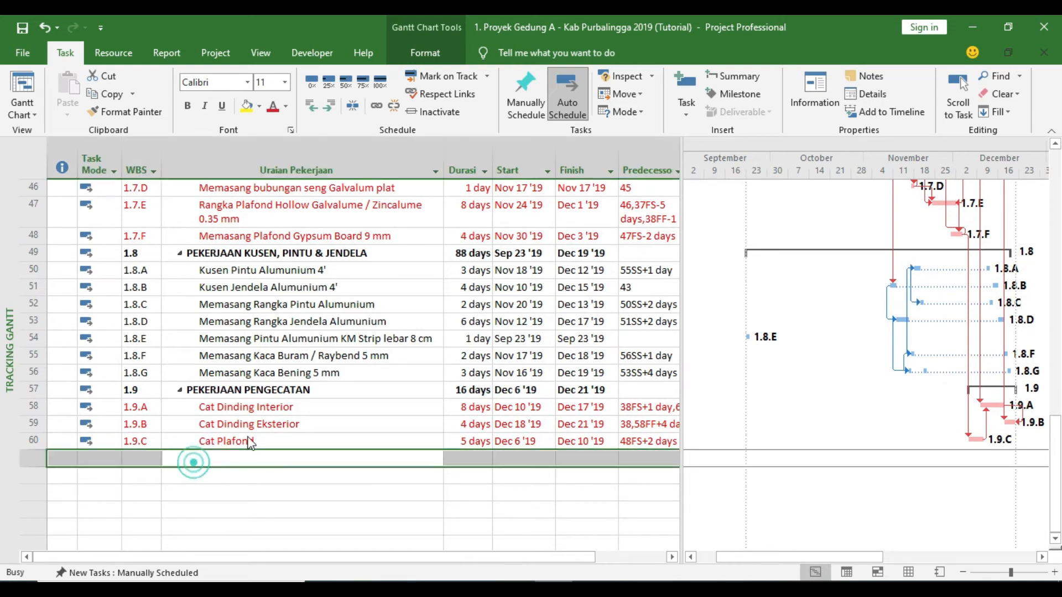
click(735, 430)
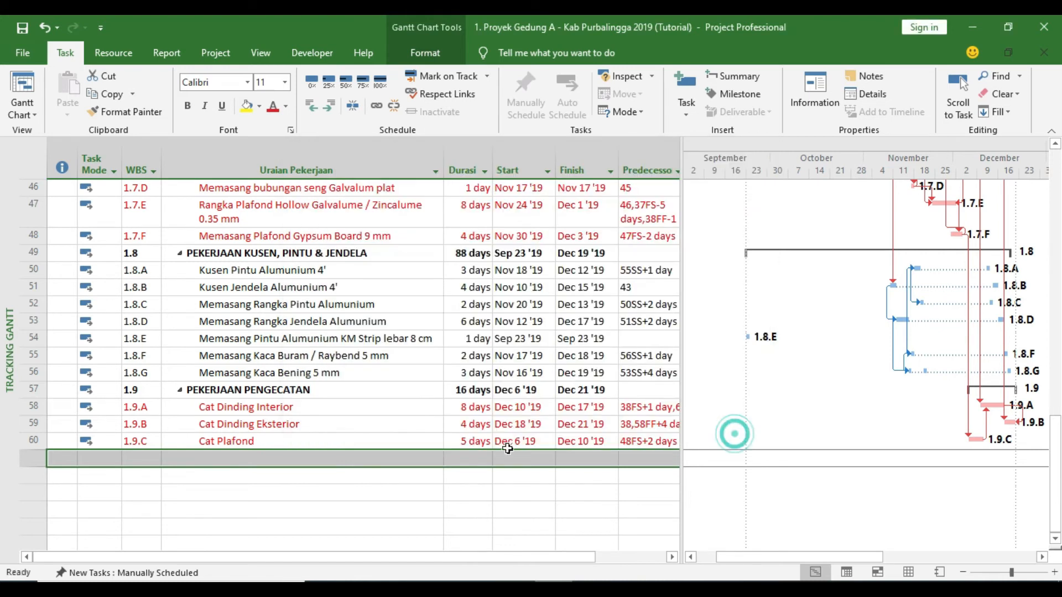
click(237, 474)
click(235, 454)
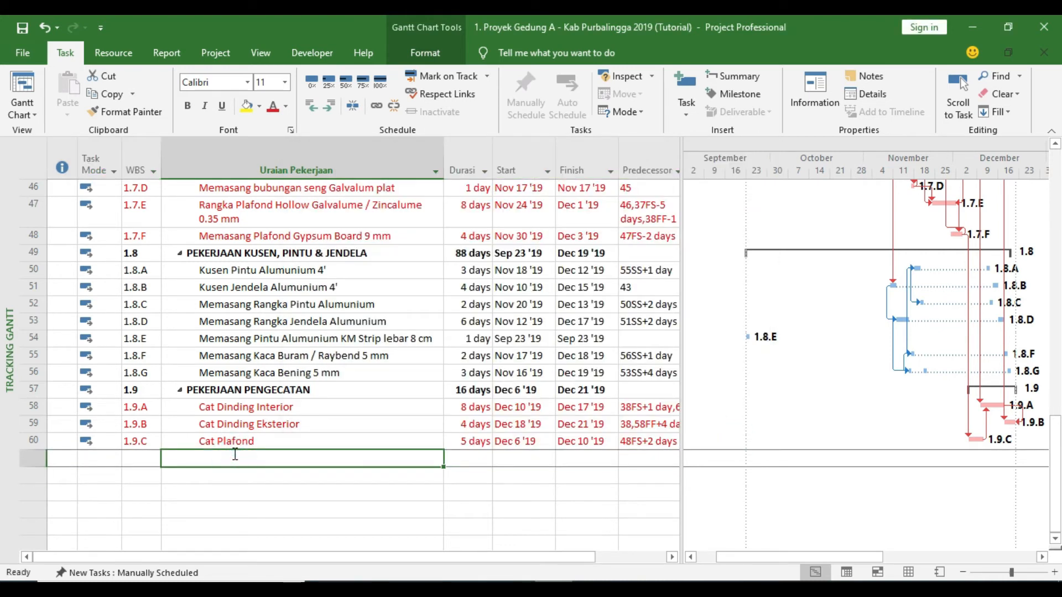
text(Se)
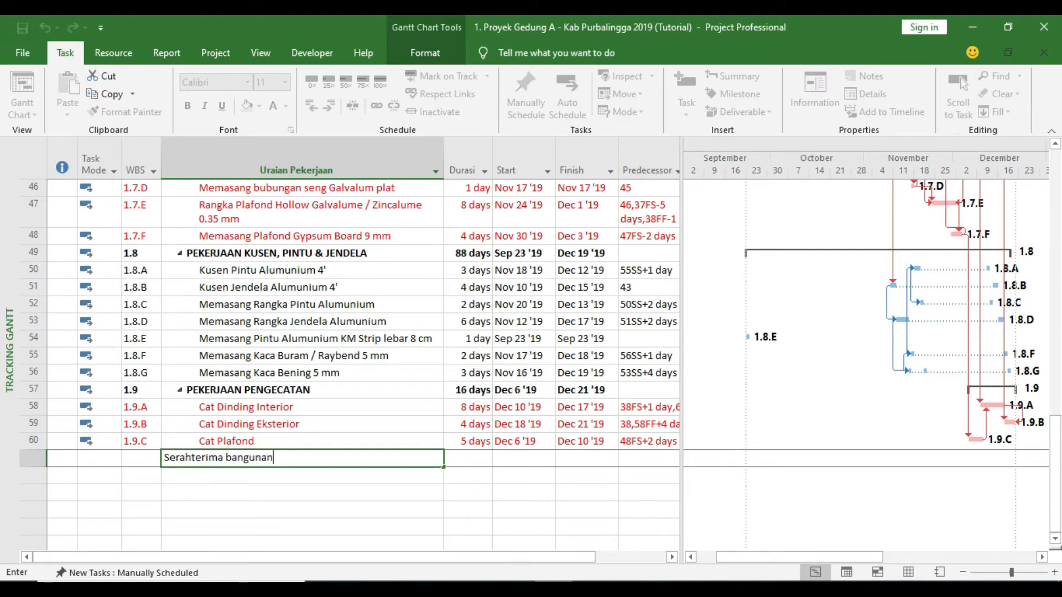
text(rahterima bangunan)
key(Return)
click(33, 458)
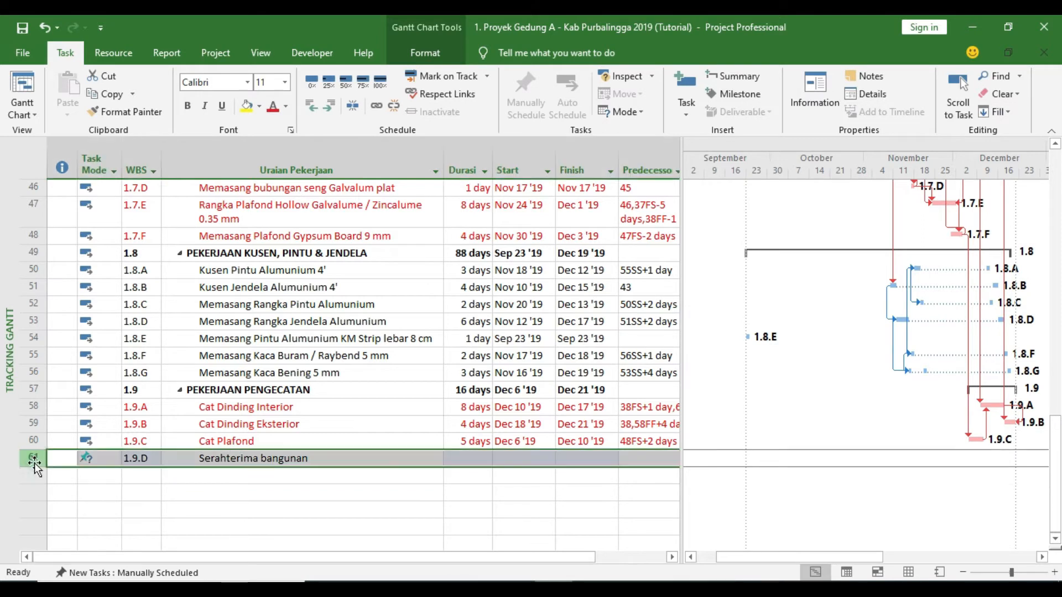
click(567, 94)
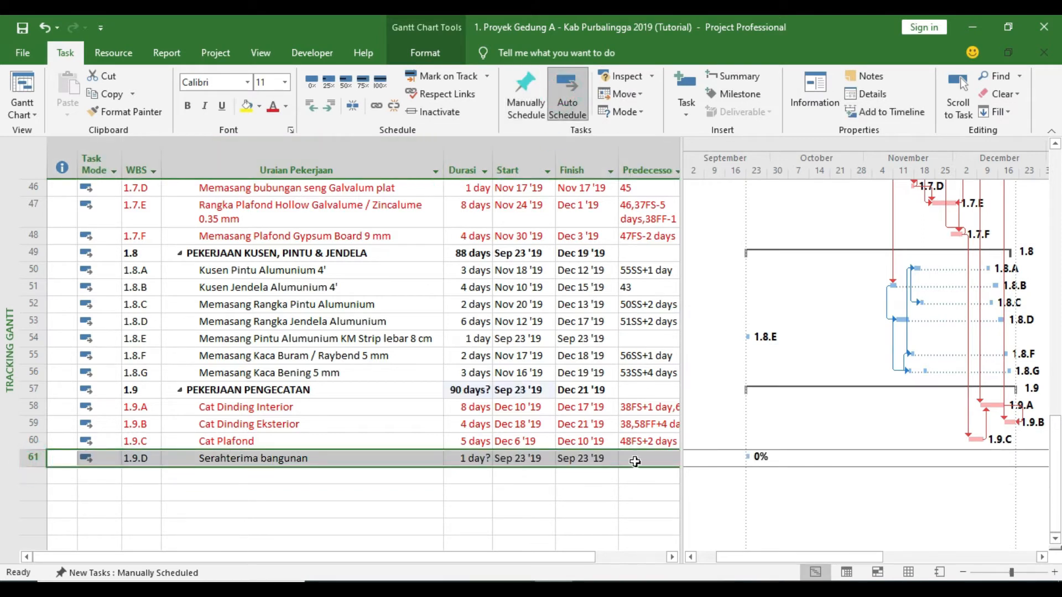
Mark the Serahterima bangunan task as a milestone in its advanced task information
double_click(302, 457)
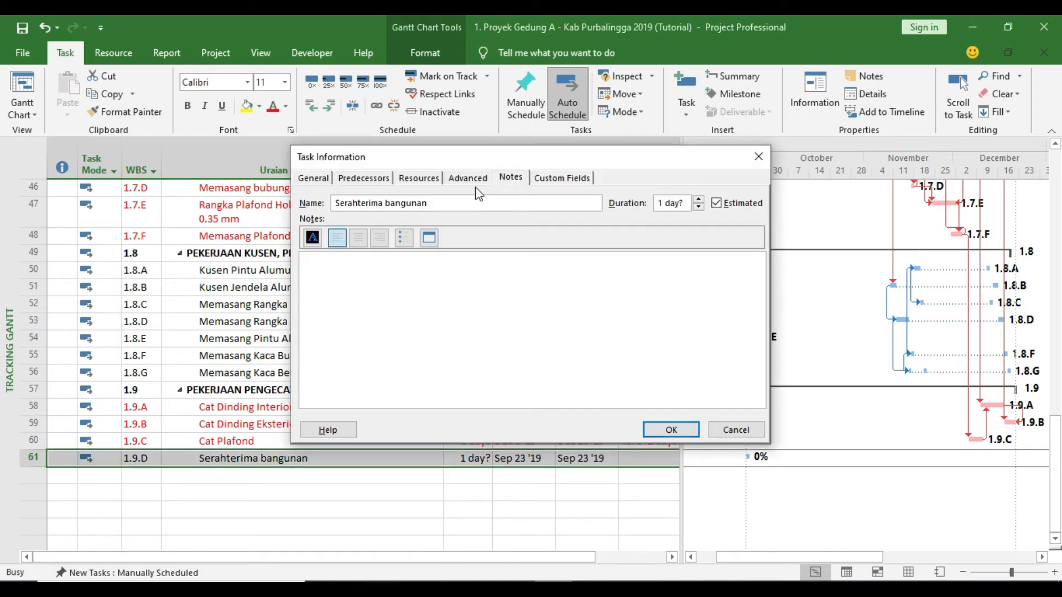
click(474, 177)
click(303, 380)
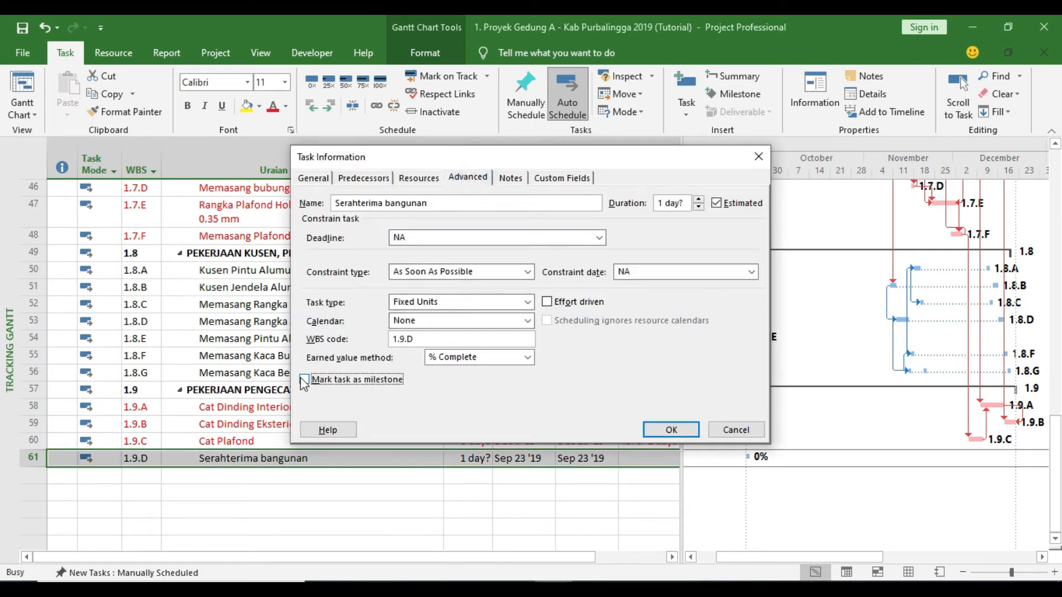
drag(485, 162, 318, 116)
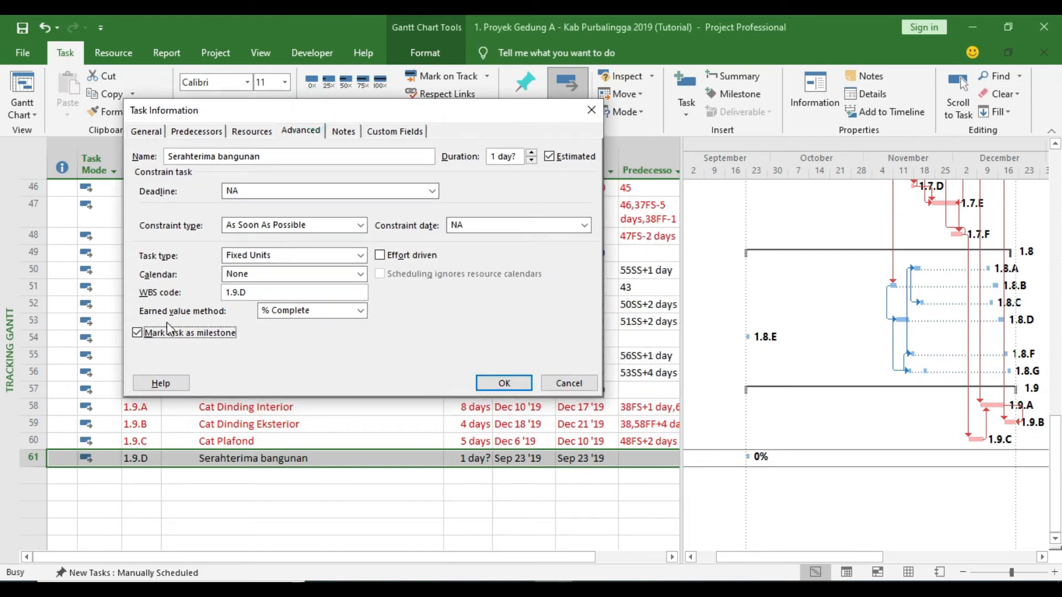
click(504, 383)
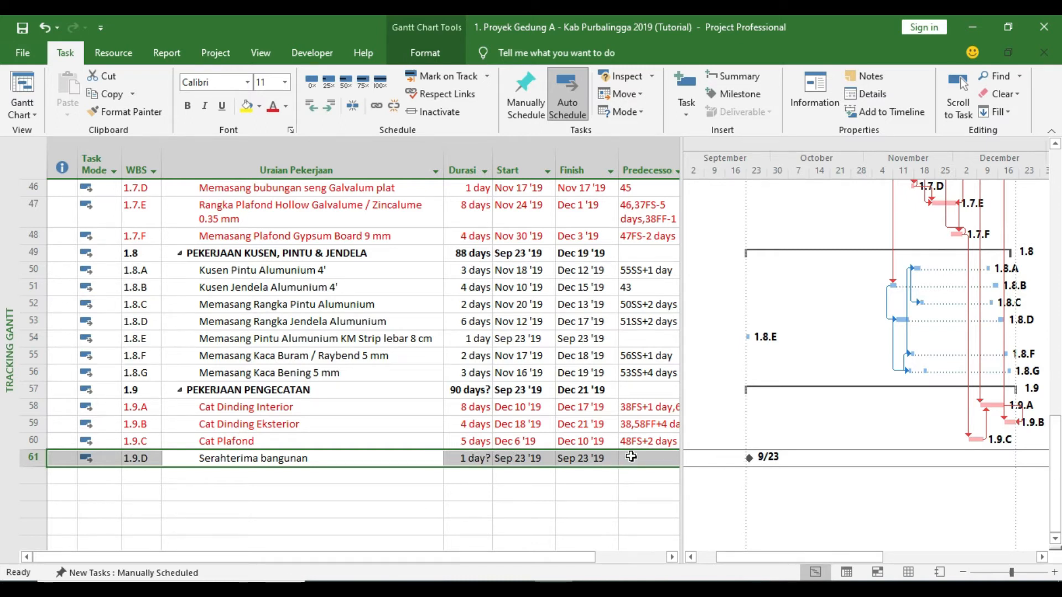
Link the Serahterima bangunan milestone to task 59, Cat Dinding Eksterior, with the finish-to-finish predecessor 59FF
click(645, 459)
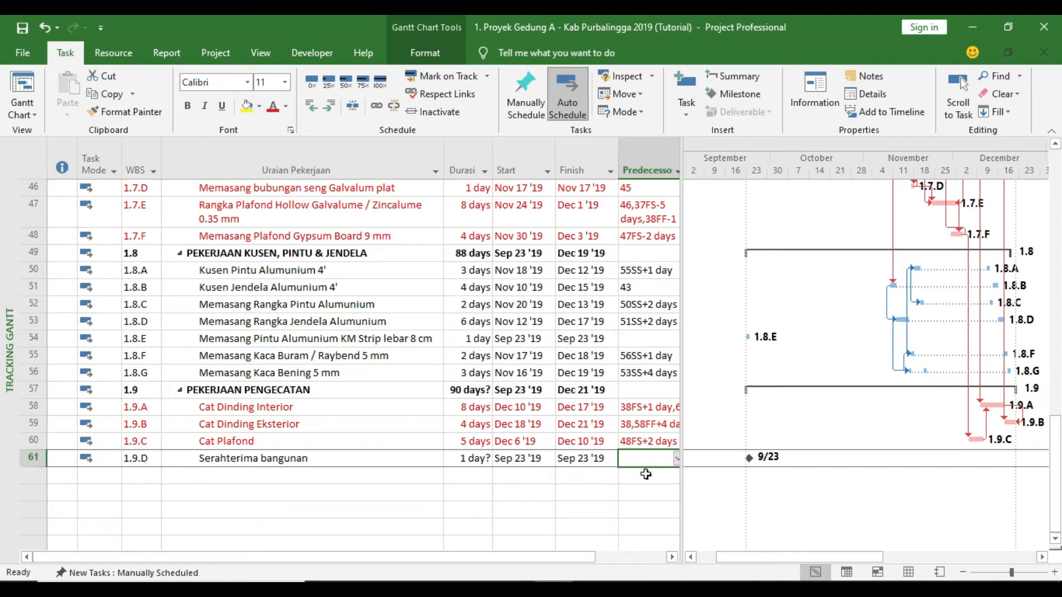
text(59ff)
key(Return)
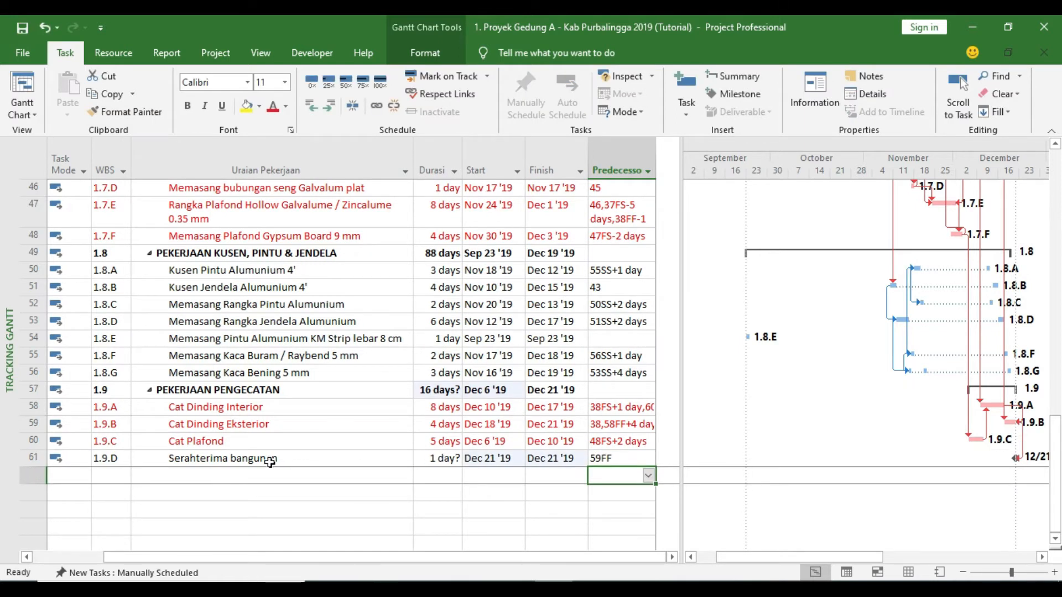
Set the duration of the Serahterima bangunan milestone to 0 days in its task information
click(236, 459)
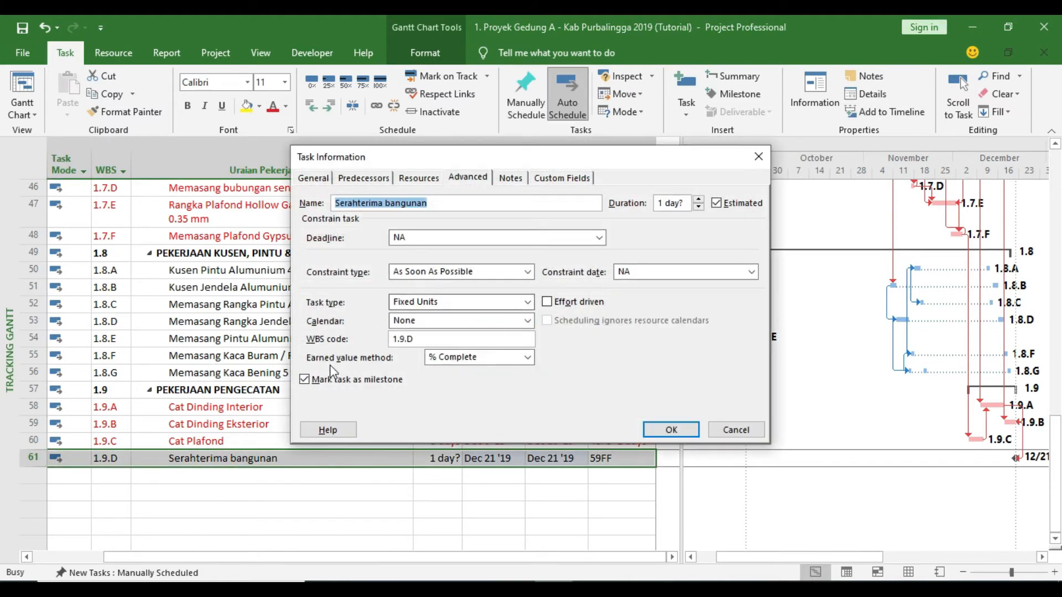
click(698, 207)
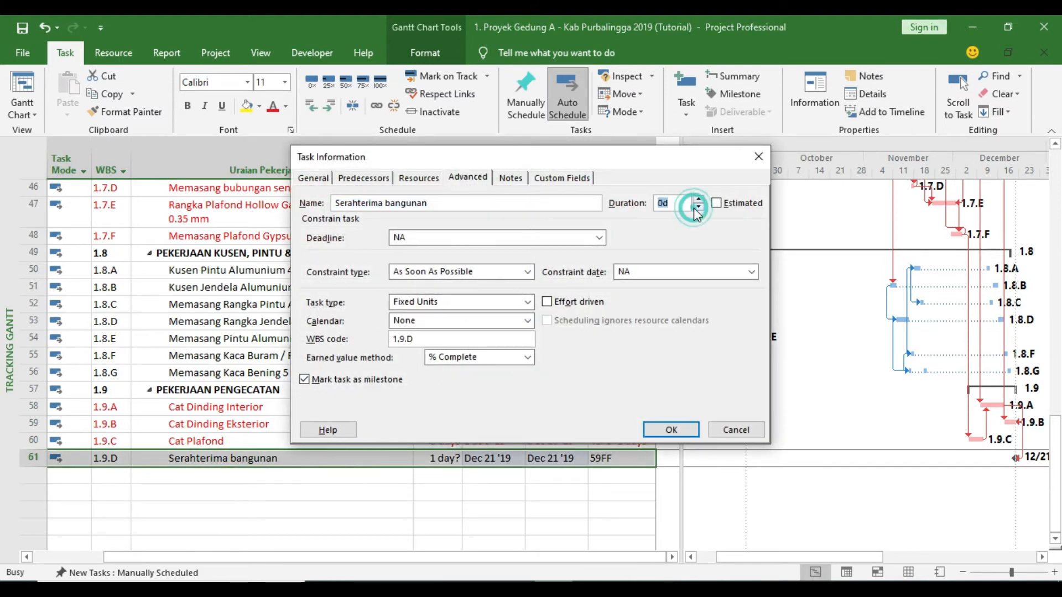
click(690, 434)
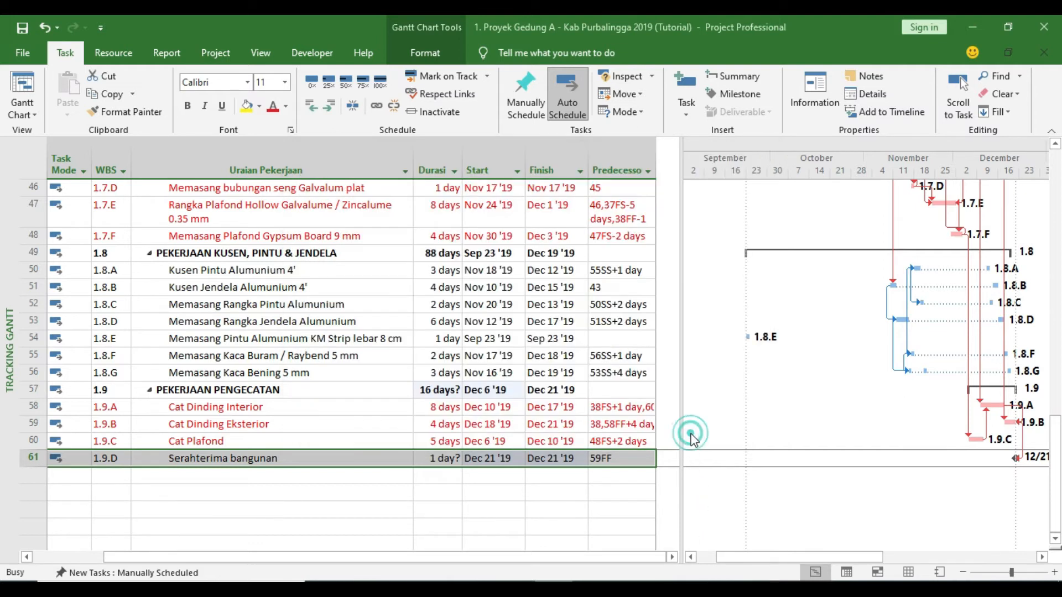
click(1040, 557)
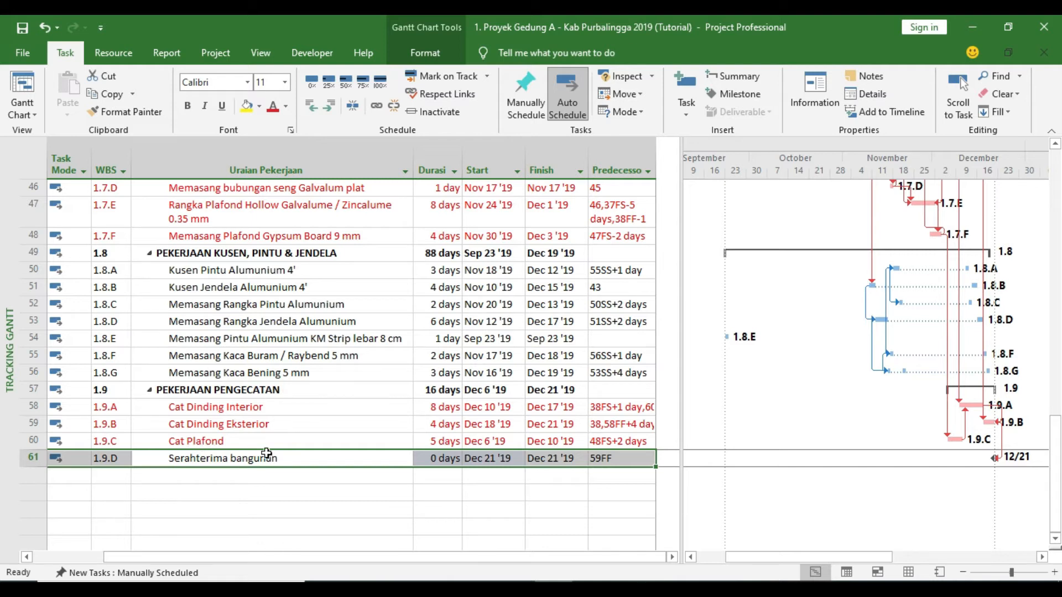
Look through the constraint types available for the Serahterima bangunan milestone and close its task information without changes
scroll(271, 448, up, 2)
scroll(296, 423, down, 3)
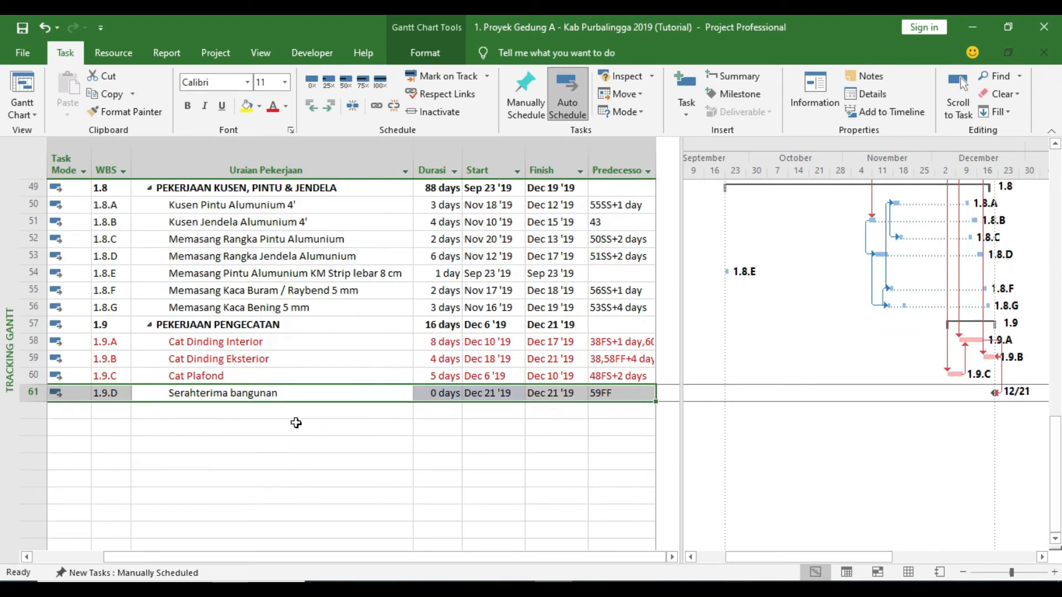
double_click(301, 393)
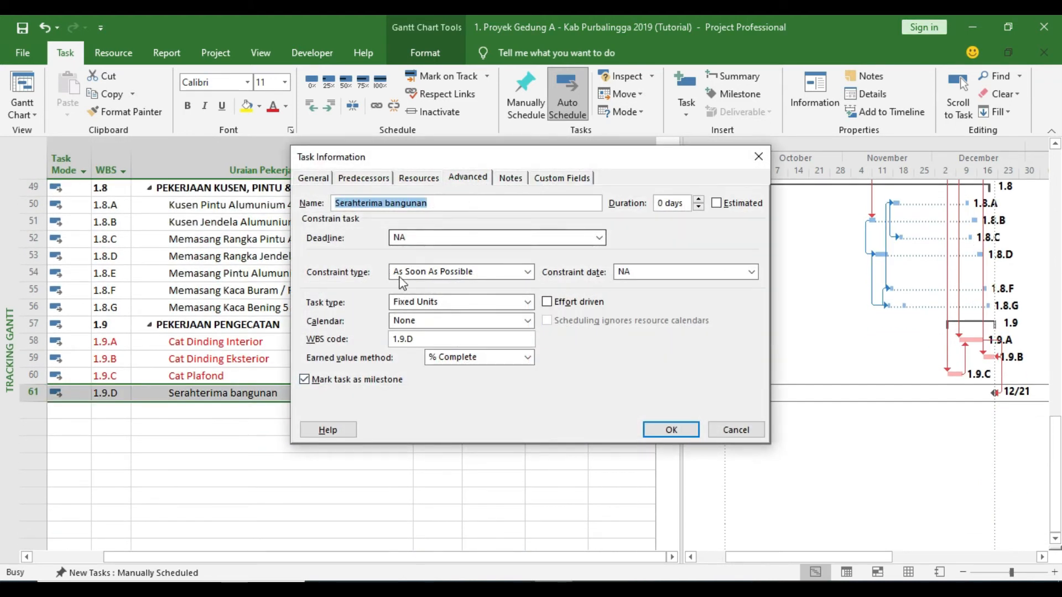
click(527, 272)
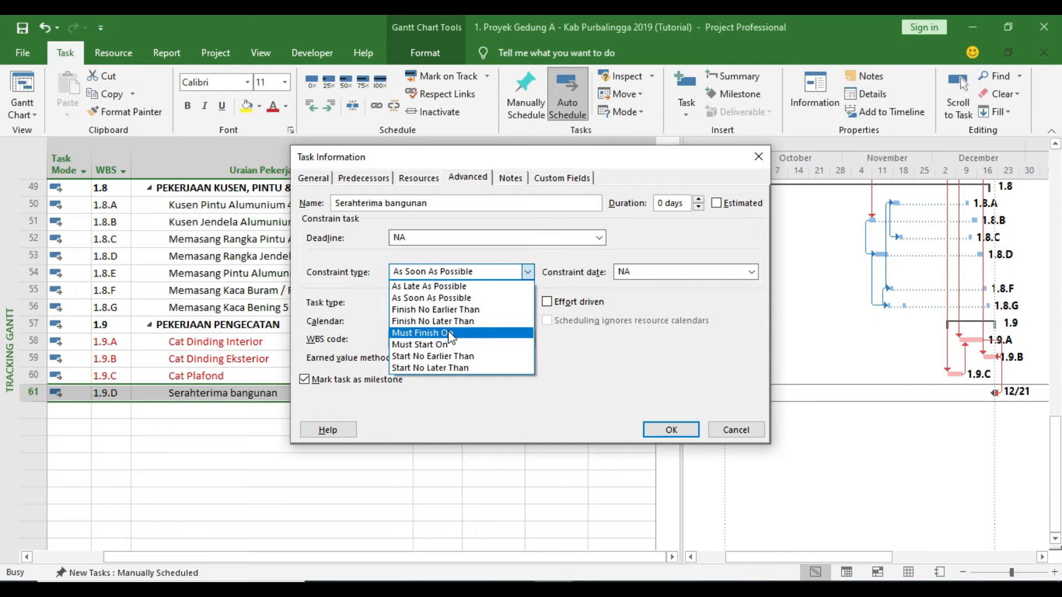
click(564, 359)
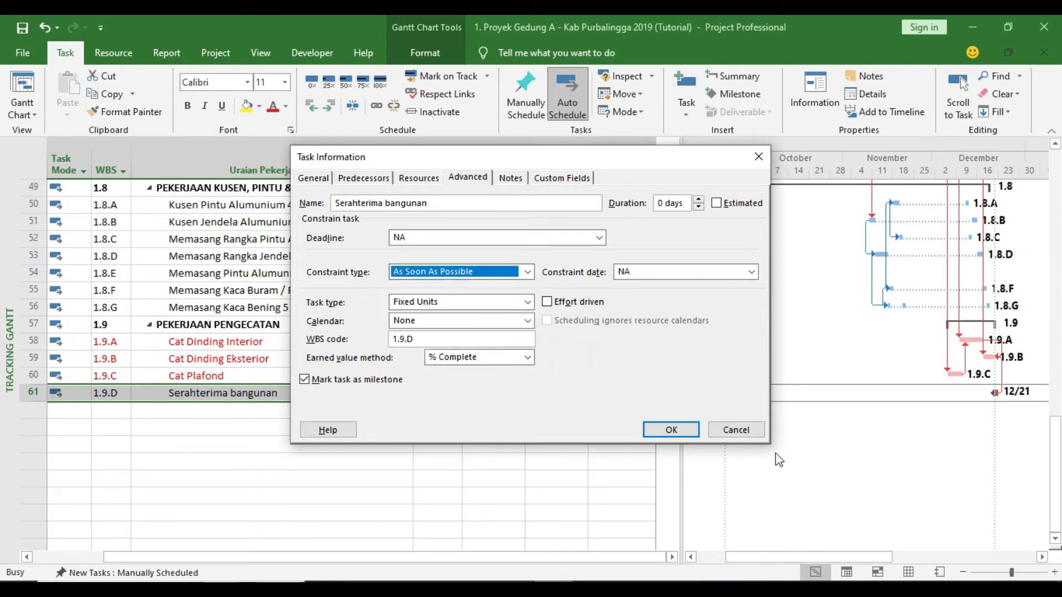
click(755, 431)
Examine the constraint type and constraint date options of the Ring Balk Praktis task, leaving them unchanged
scroll(486, 372, up, 7)
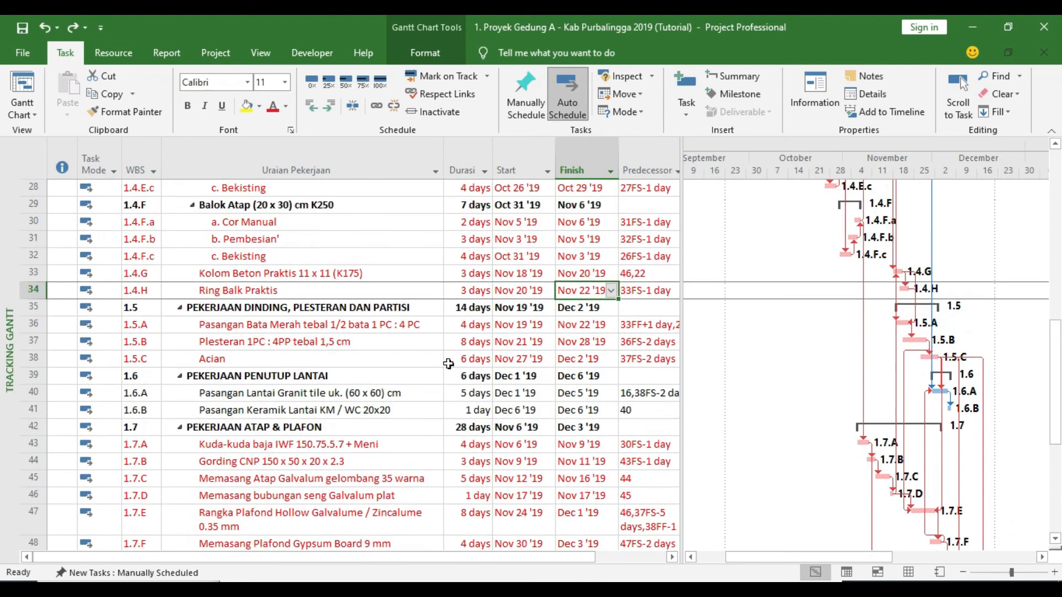
scroll(433, 357, up, 5)
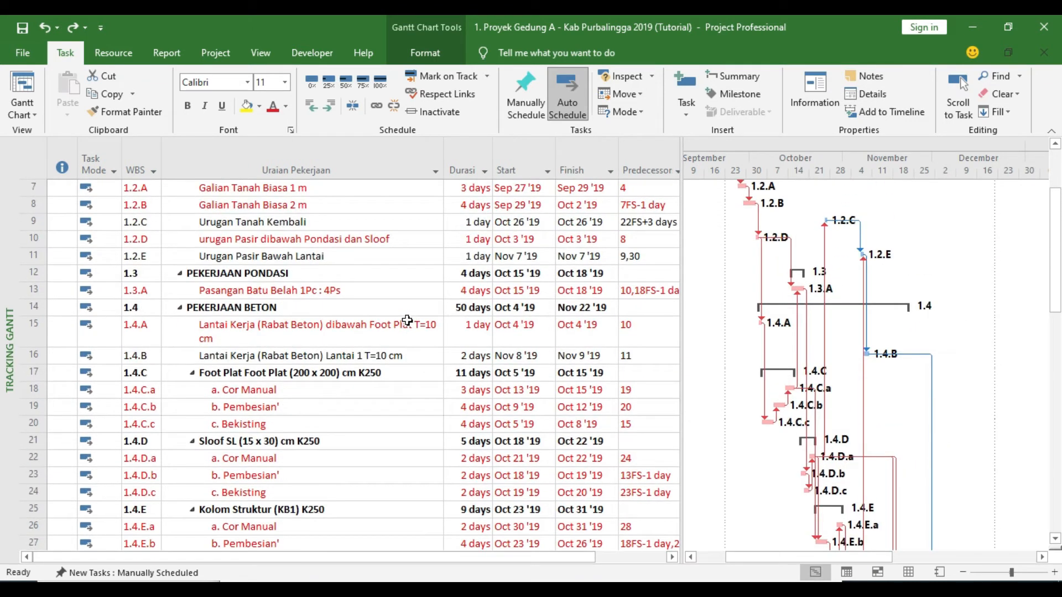
scroll(389, 319, down, 6)
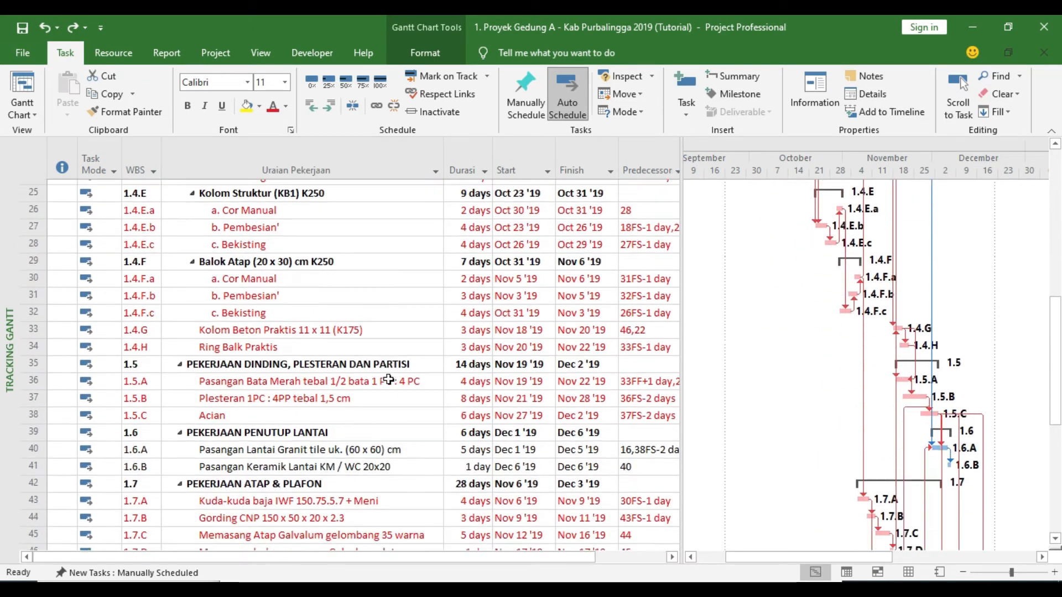
double_click(374, 343)
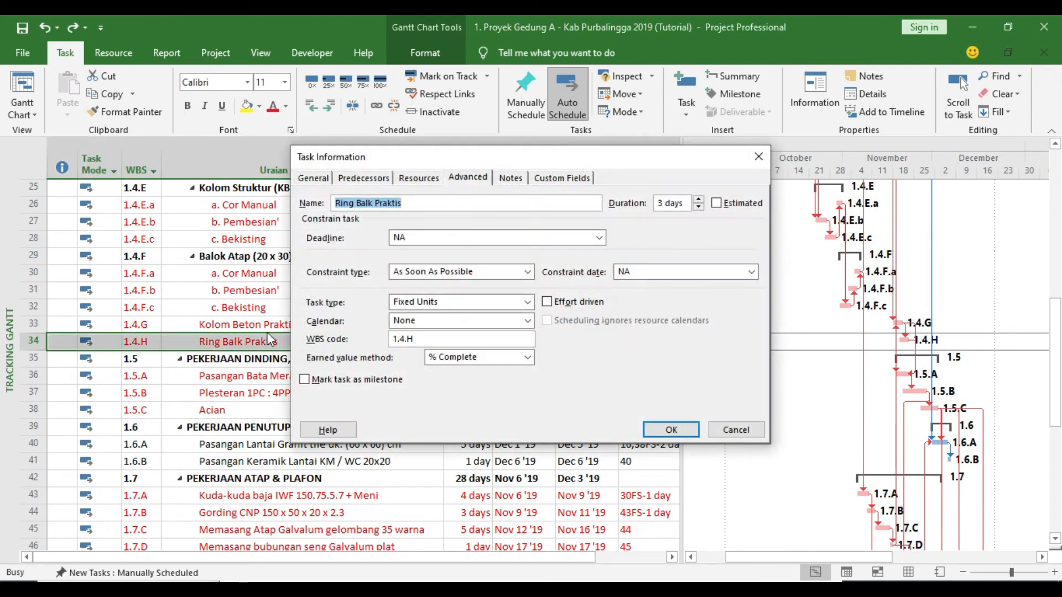
click(730, 427)
double_click(374, 337)
click(527, 271)
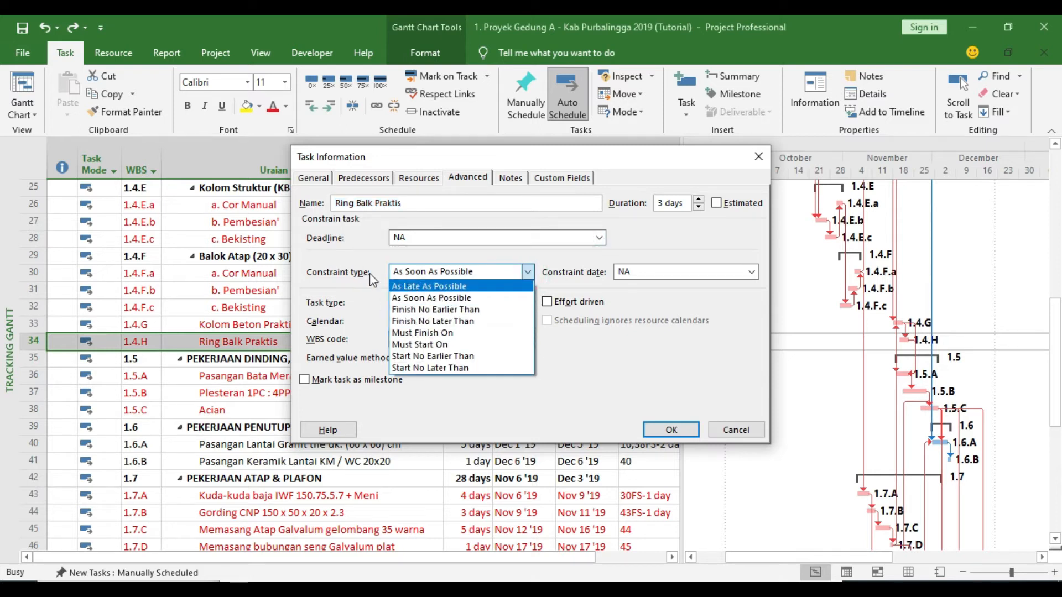
click(651, 275)
click(651, 275)
click(751, 272)
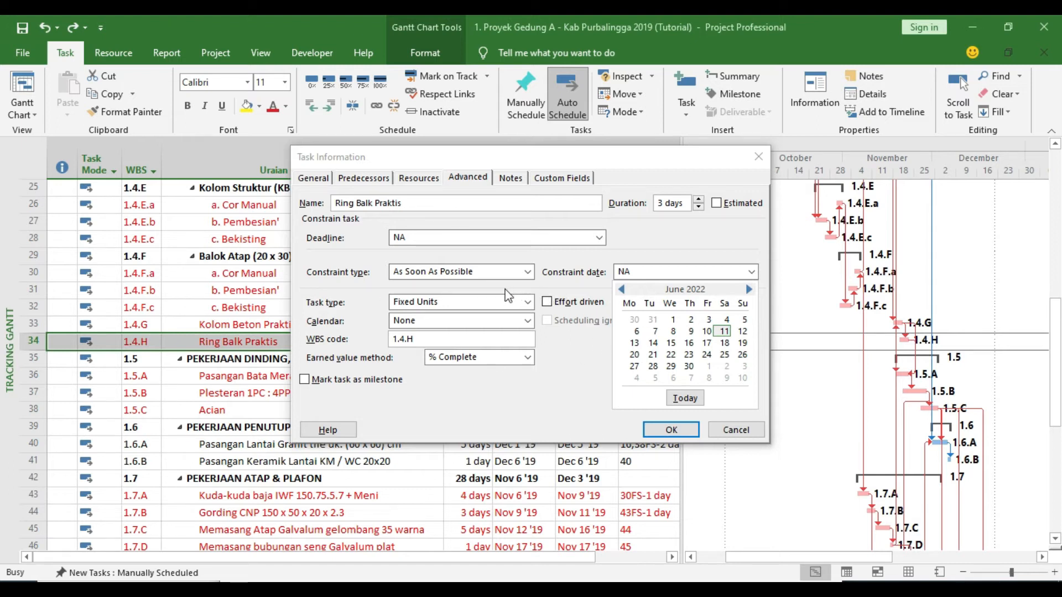
click(728, 436)
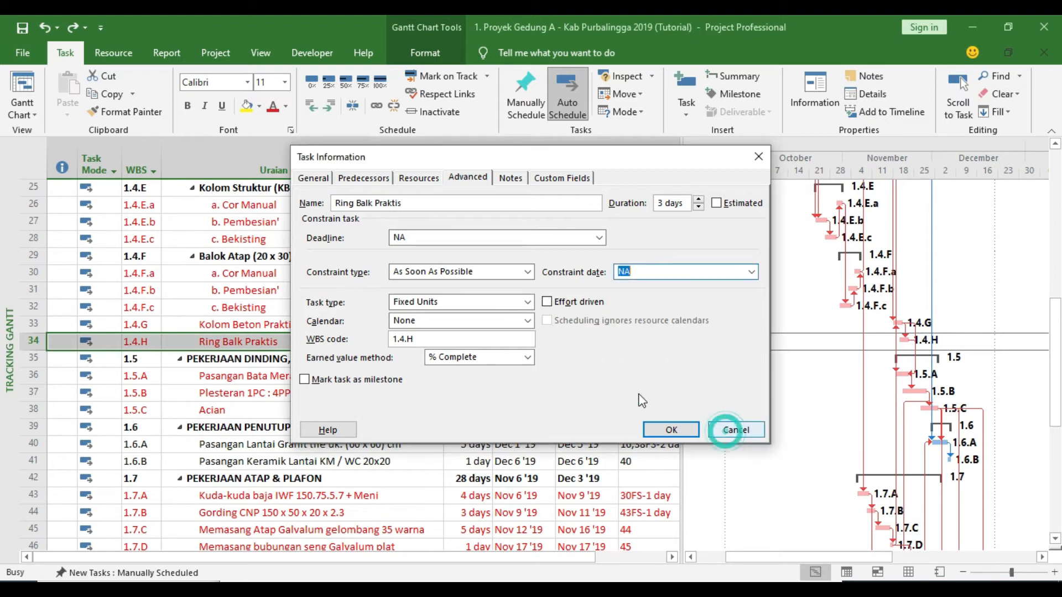
click(733, 431)
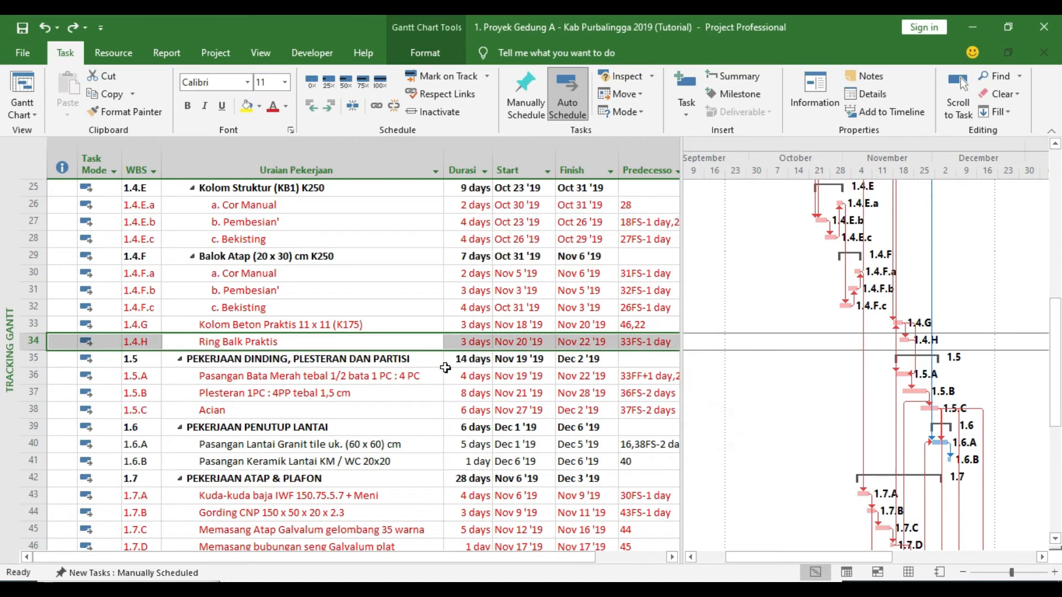
View the notes page in the Ring Balk Praktis task information and close it without entering anything
double_click(393, 344)
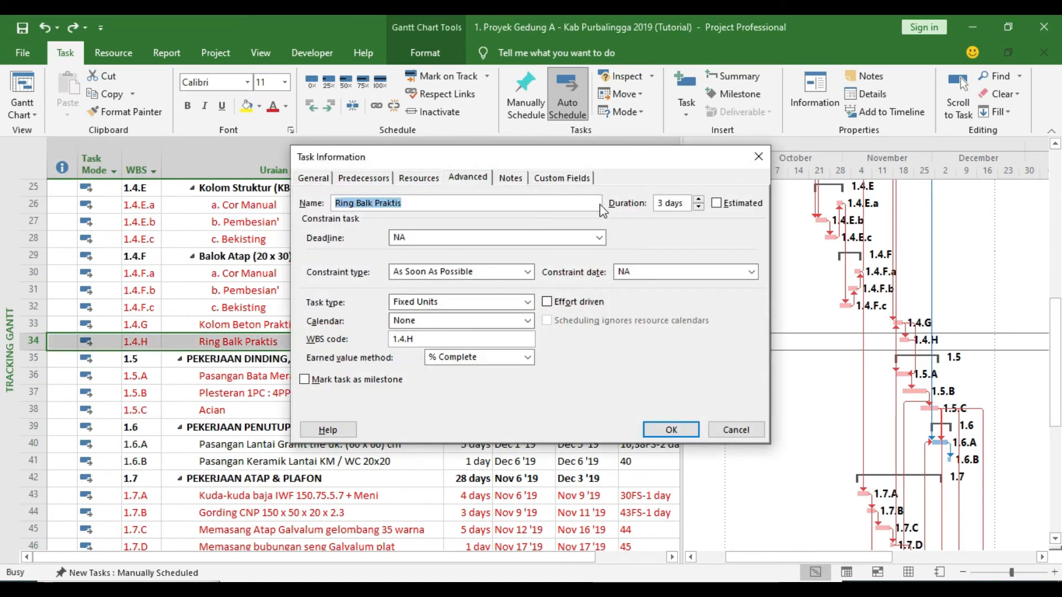
click(510, 178)
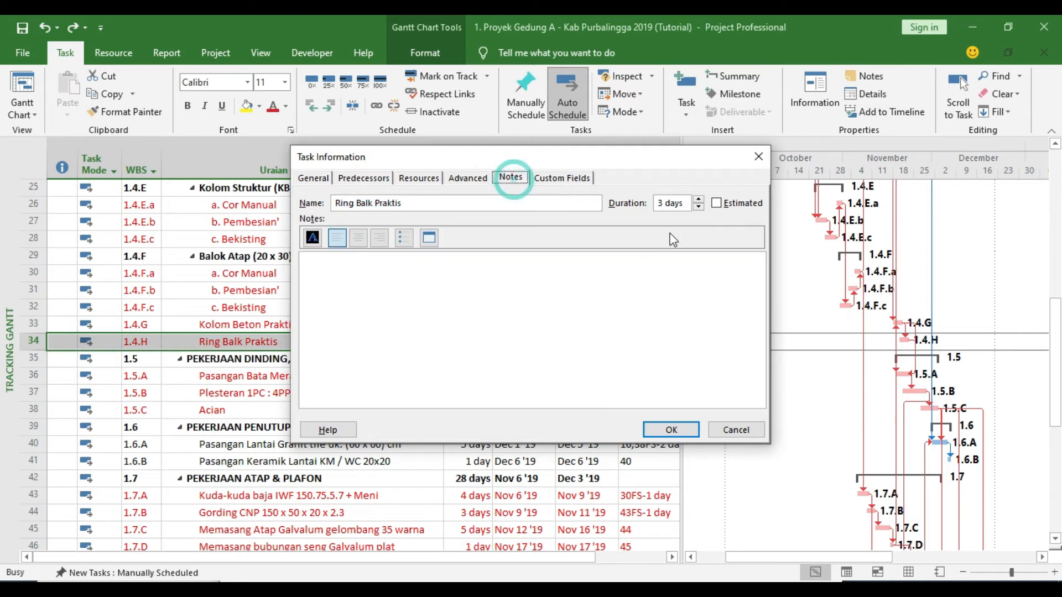
click(725, 430)
Add the note "perlu ceklis sehingga h-2 hari sebelum harus sudah selesai" to the Cat Dinding Eksterior task and check its note indicator
scroll(285, 326, down, 3)
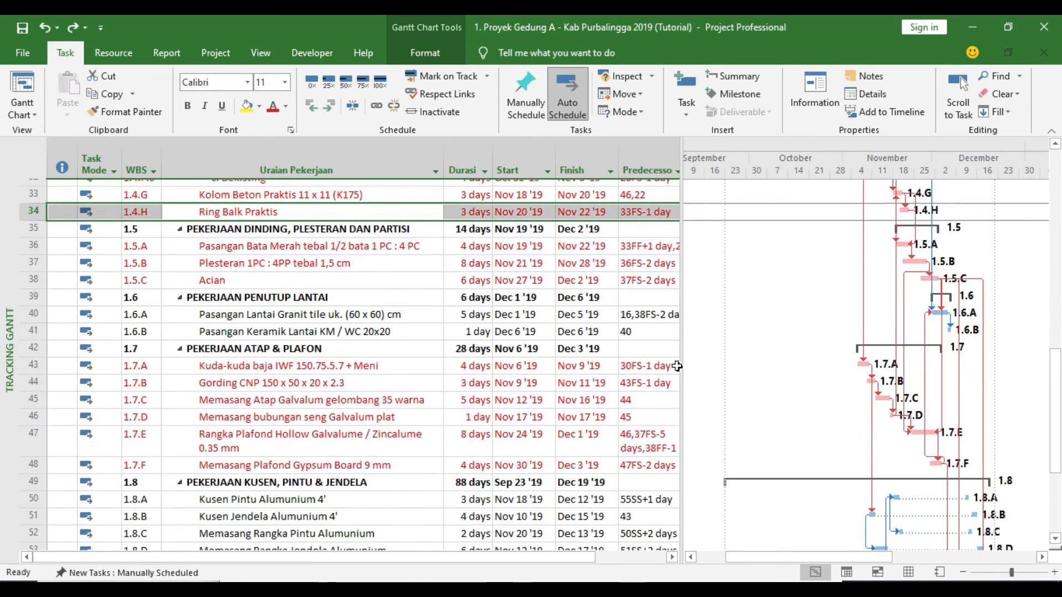
scroll(343, 326, down, 3)
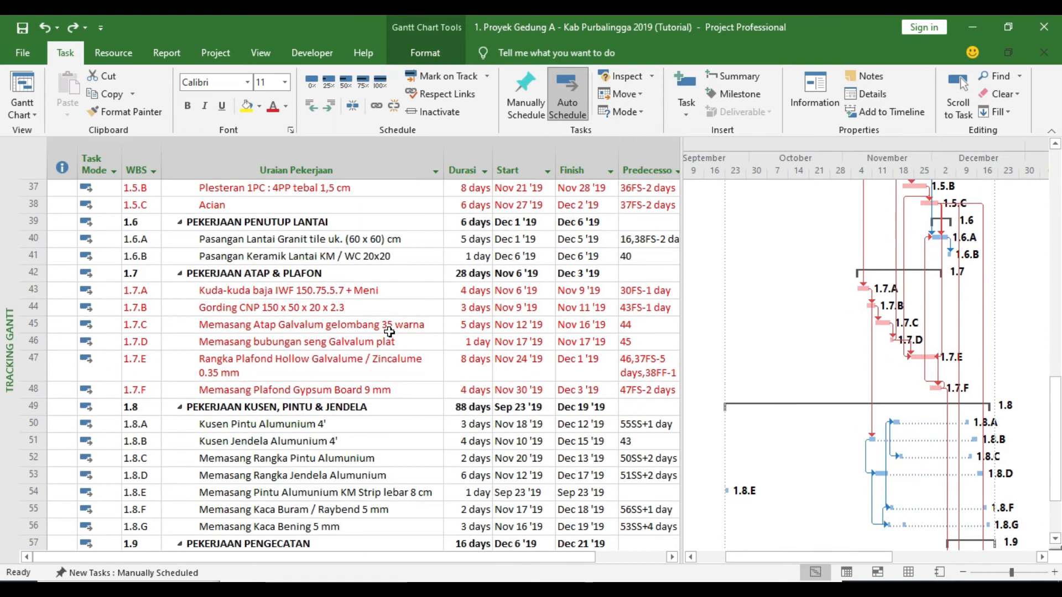
scroll(389, 334, down, 2)
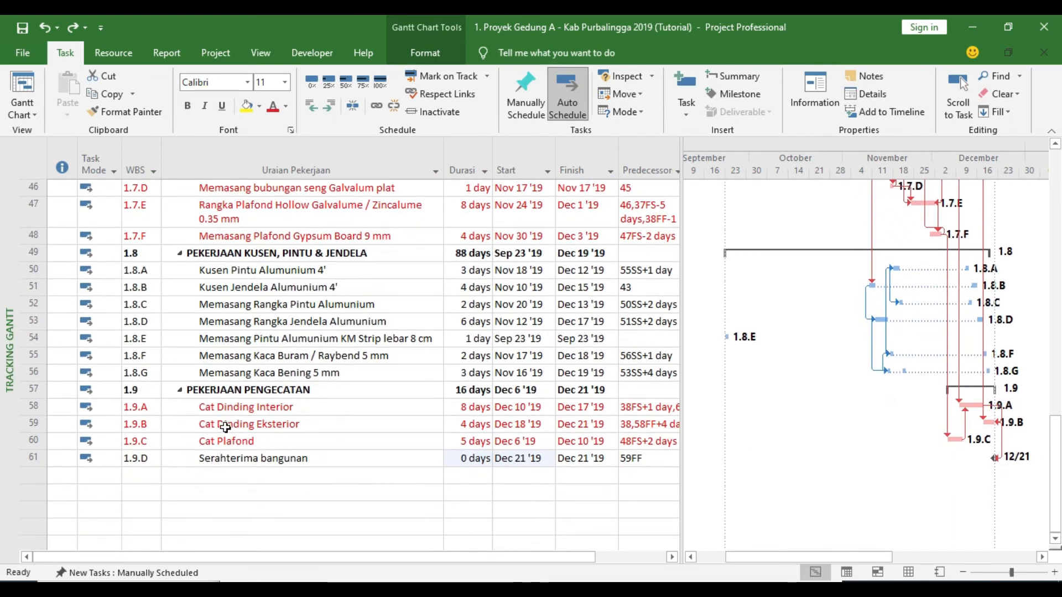
click(215, 426)
double_click(216, 426)
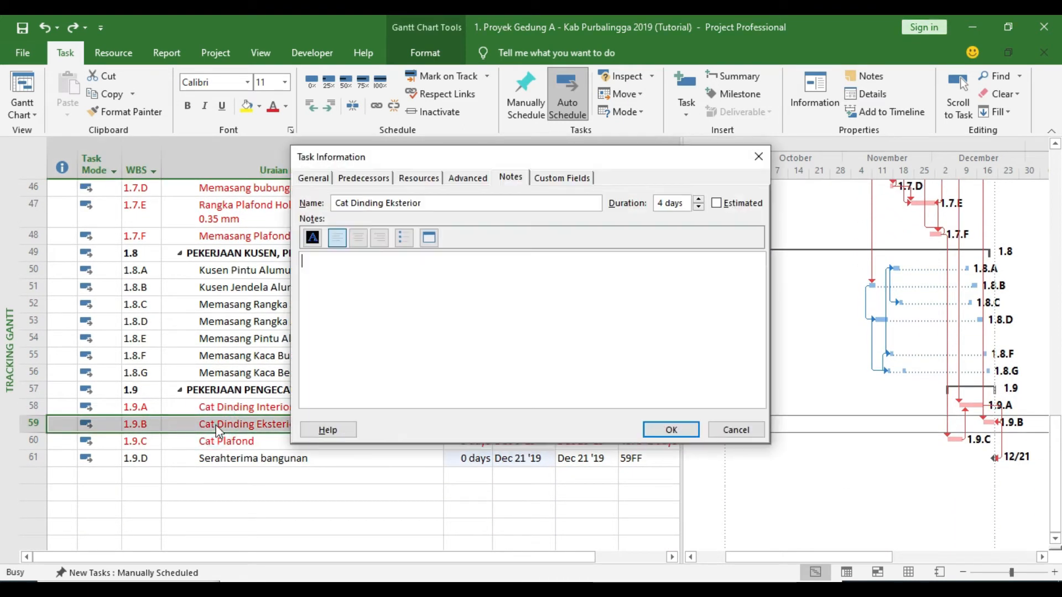
click(514, 278)
text(perlu cek)
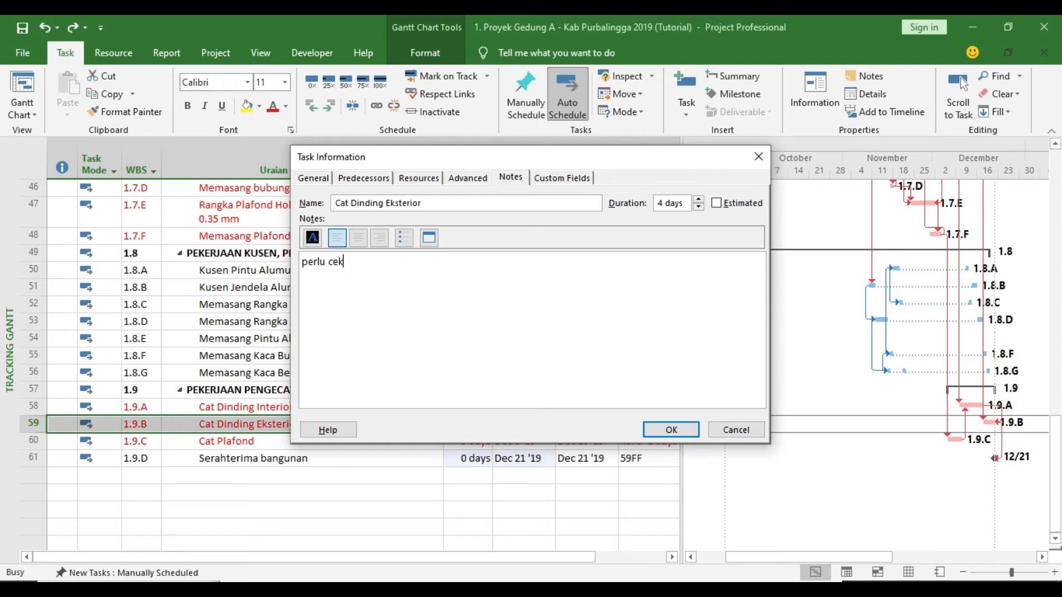
text(lis sehingga h-2 hari)
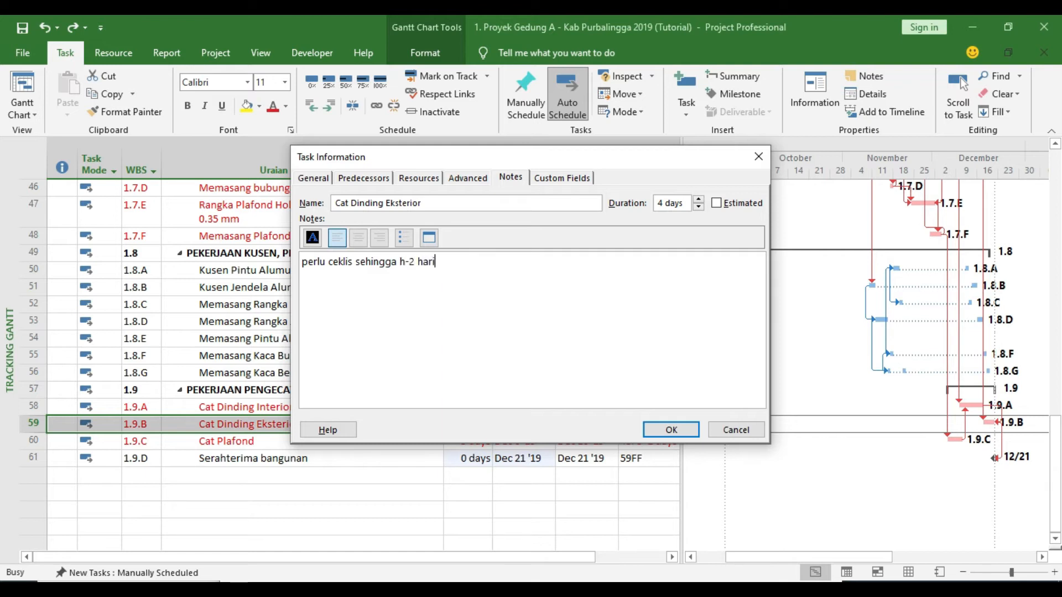
text(um harus)
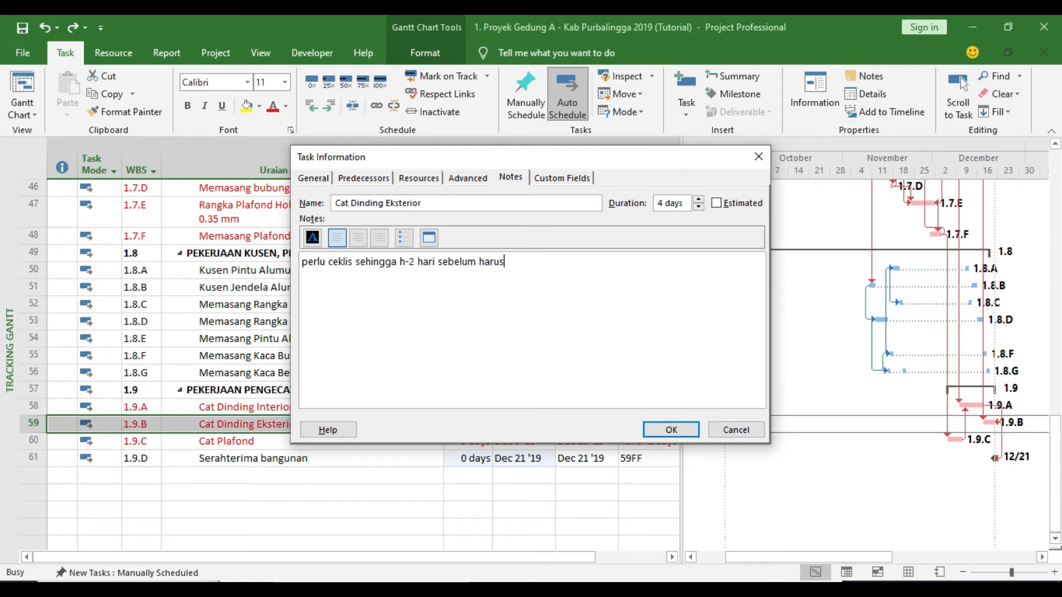
text( sudah selesai)
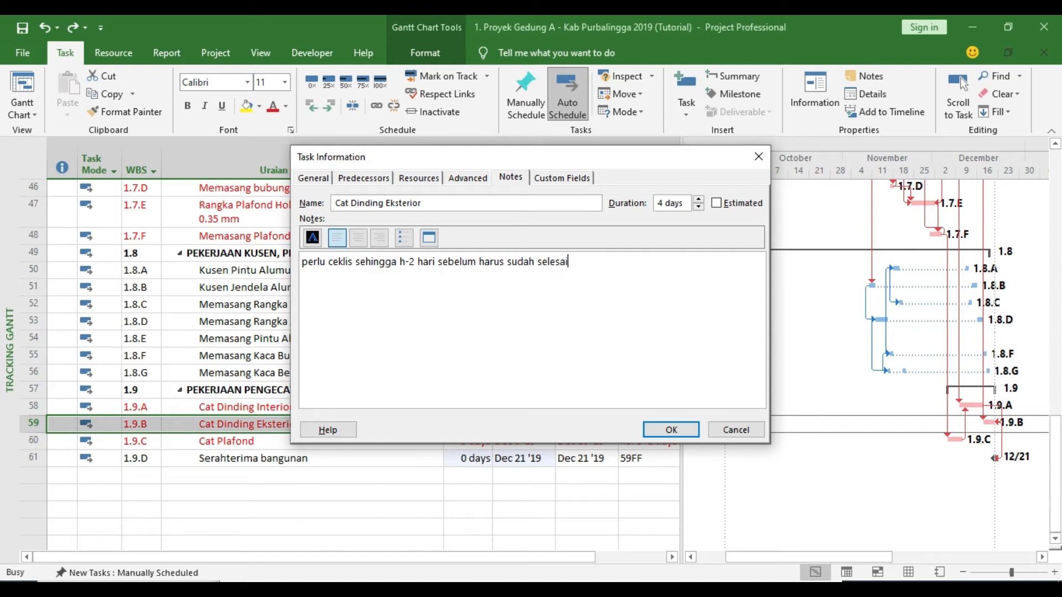
click(670, 430)
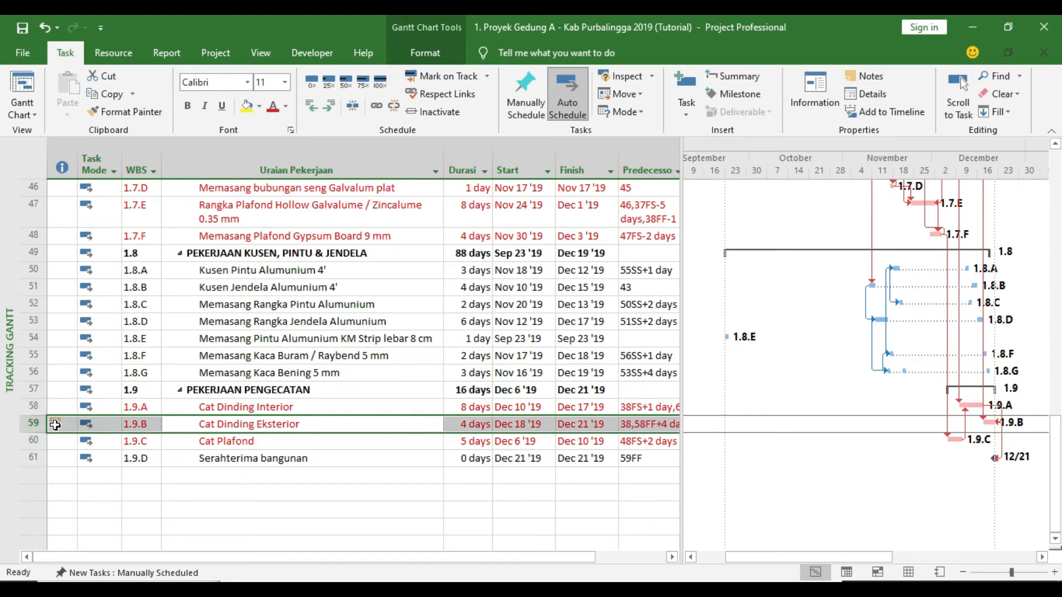
mouse_move(55, 424)
Create a new blank project and switch back to the Proyek Gedung A project window
scroll(313, 408, up, 3)
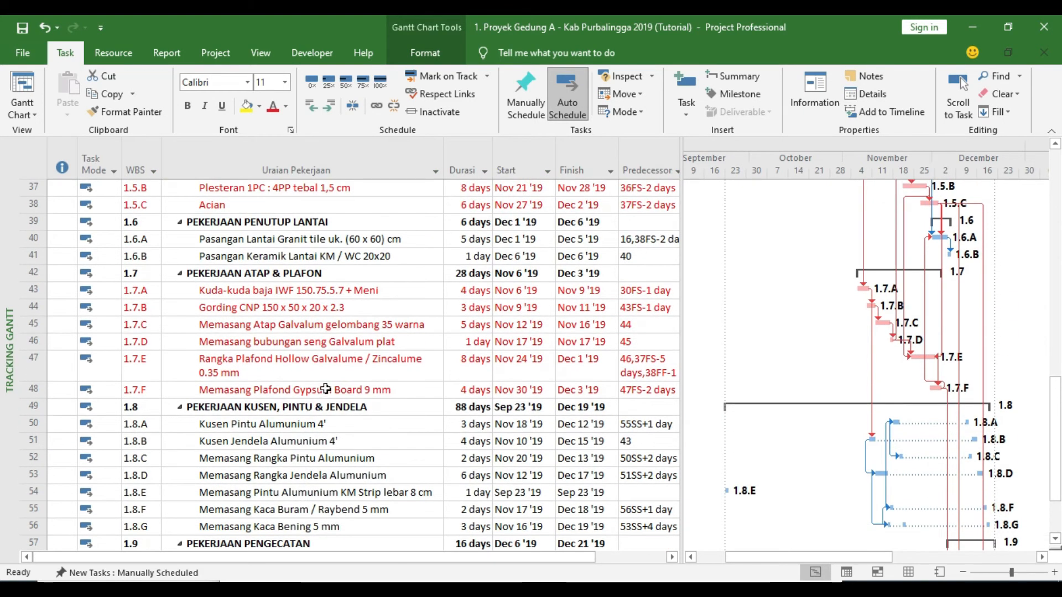
scroll(325, 389, up, 9)
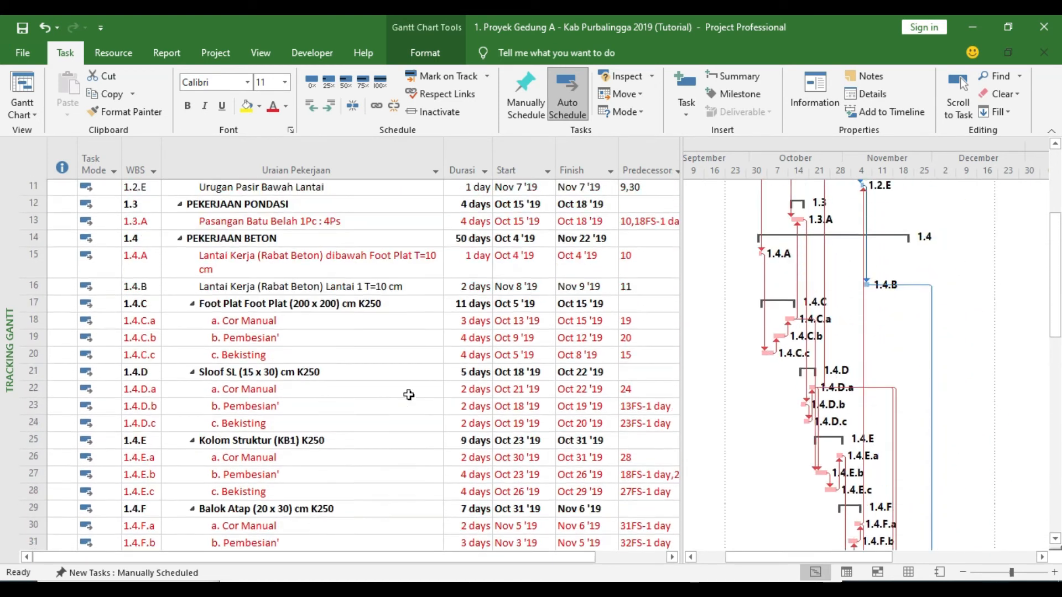
scroll(408, 395, up, 4)
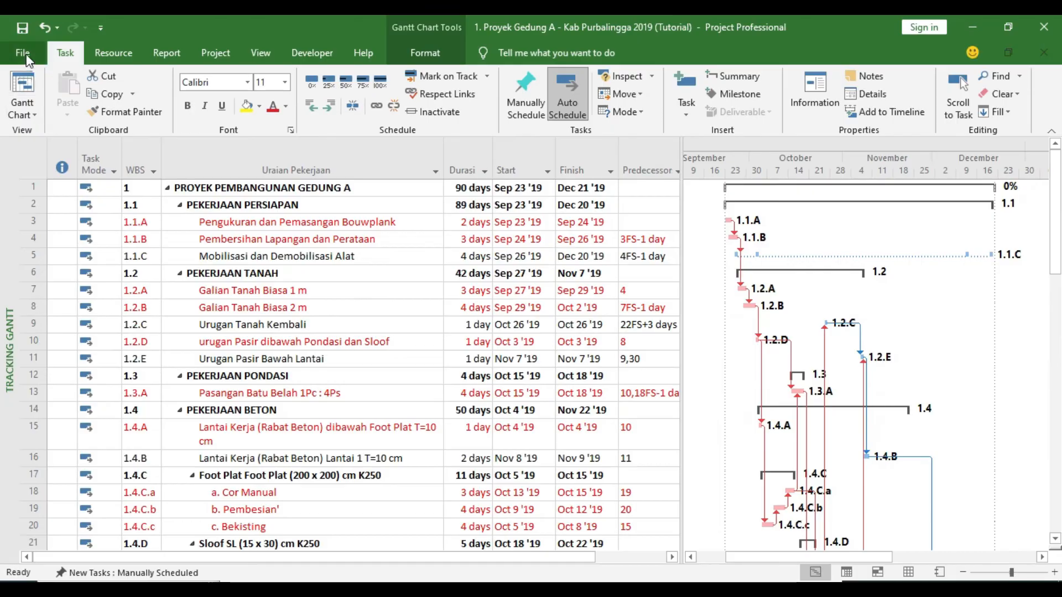
click(29, 52)
click(46, 126)
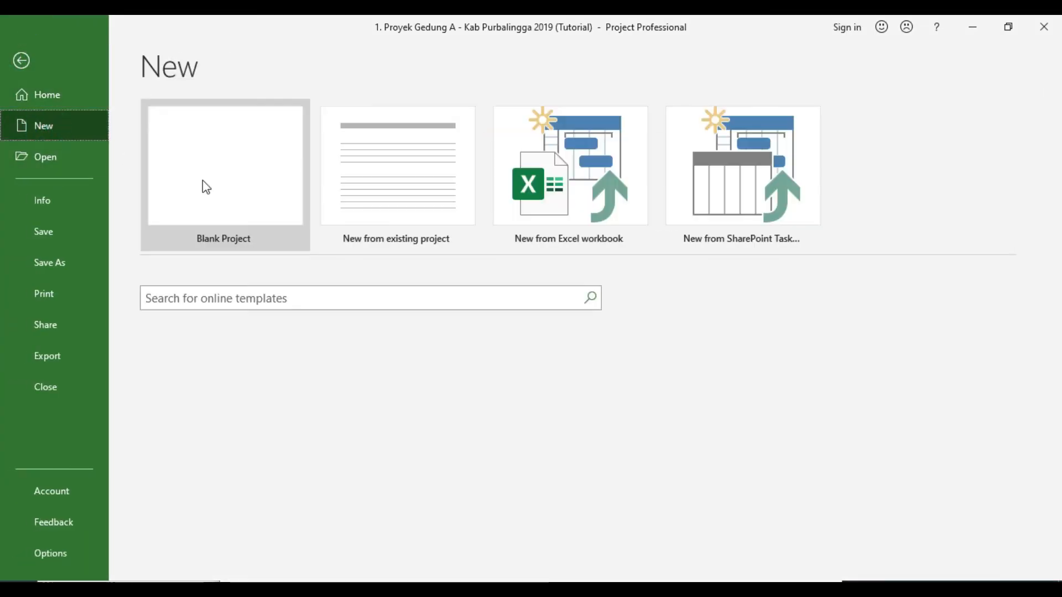
click(205, 182)
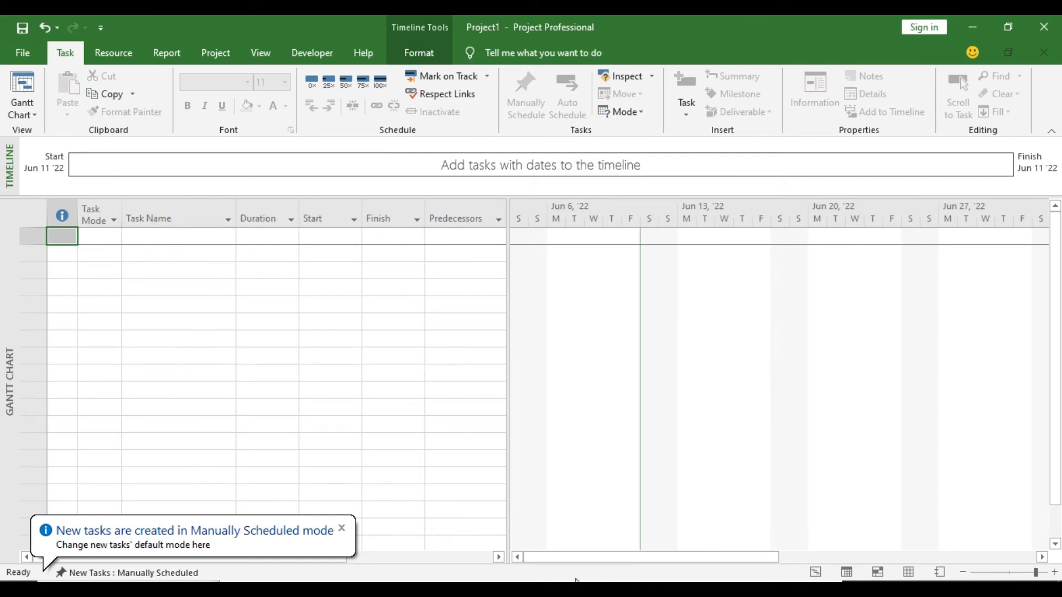
mouse_move(575, 581)
click(699, 540)
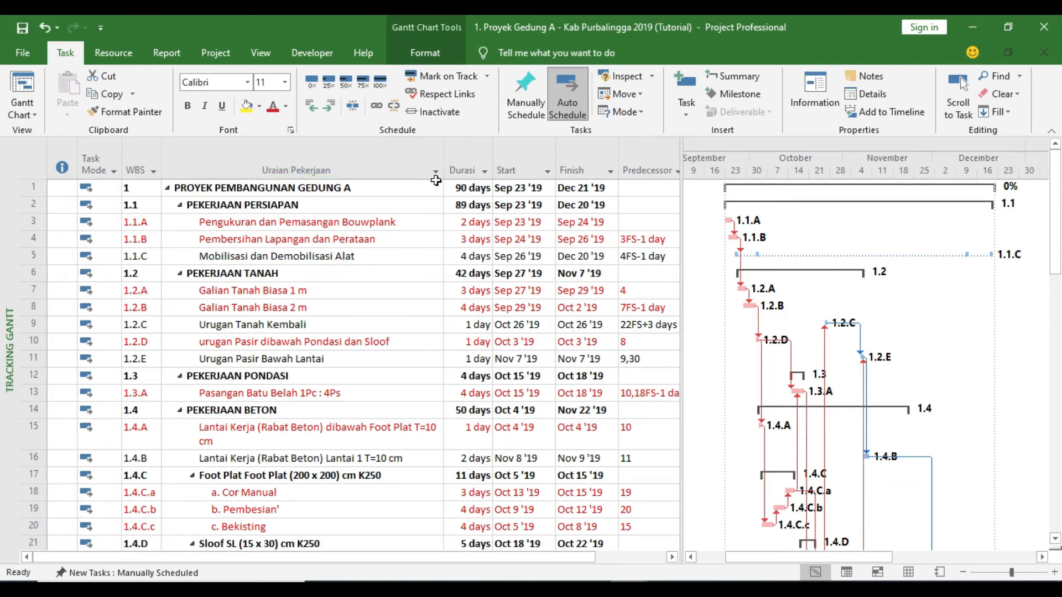
Rename the Uraian Pekerjaan column heading to "item pekerjaan"
click(341, 155)
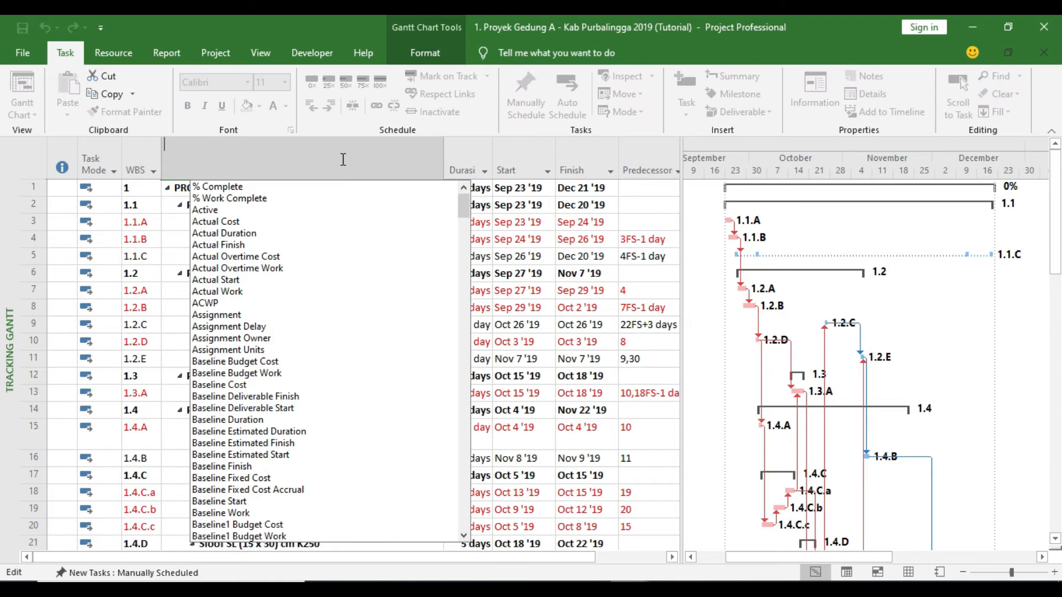
text(tem pekerjaan)
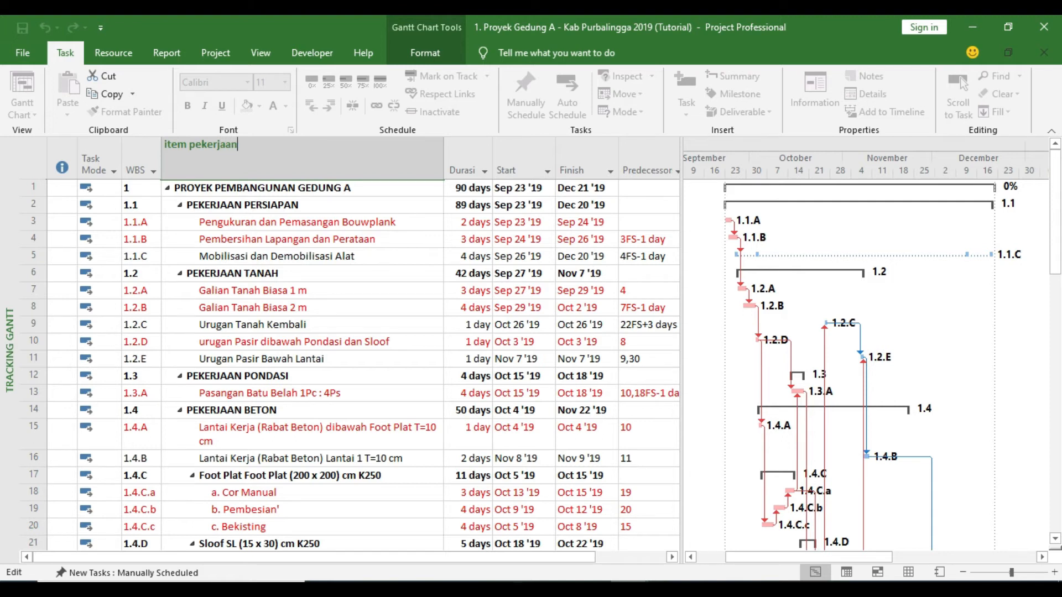
key(Return)
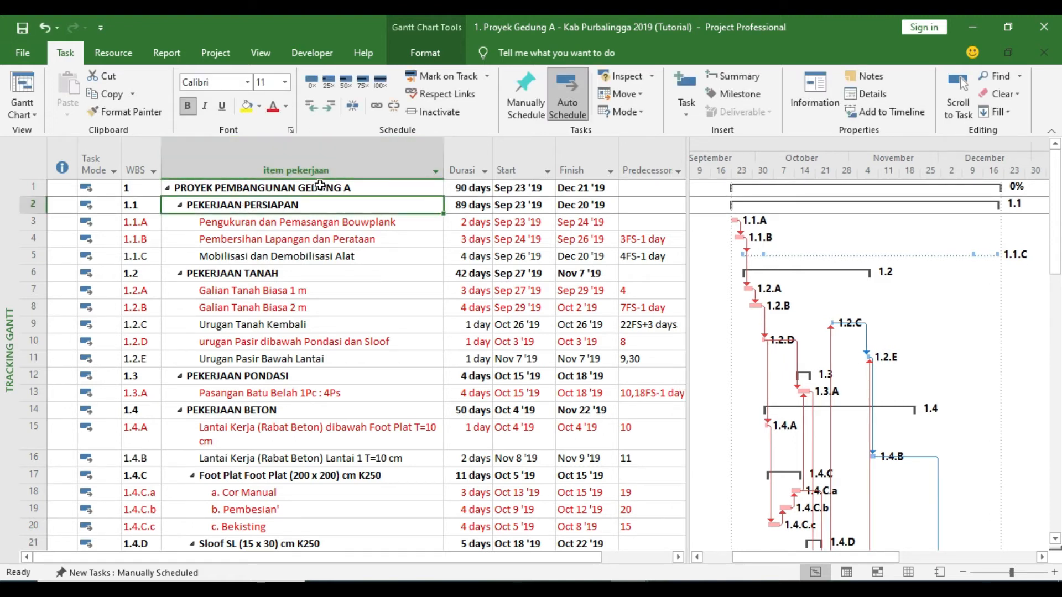
Center the data of the Durasi column in its field settings, keeping the title Durasi
right_click(472, 147)
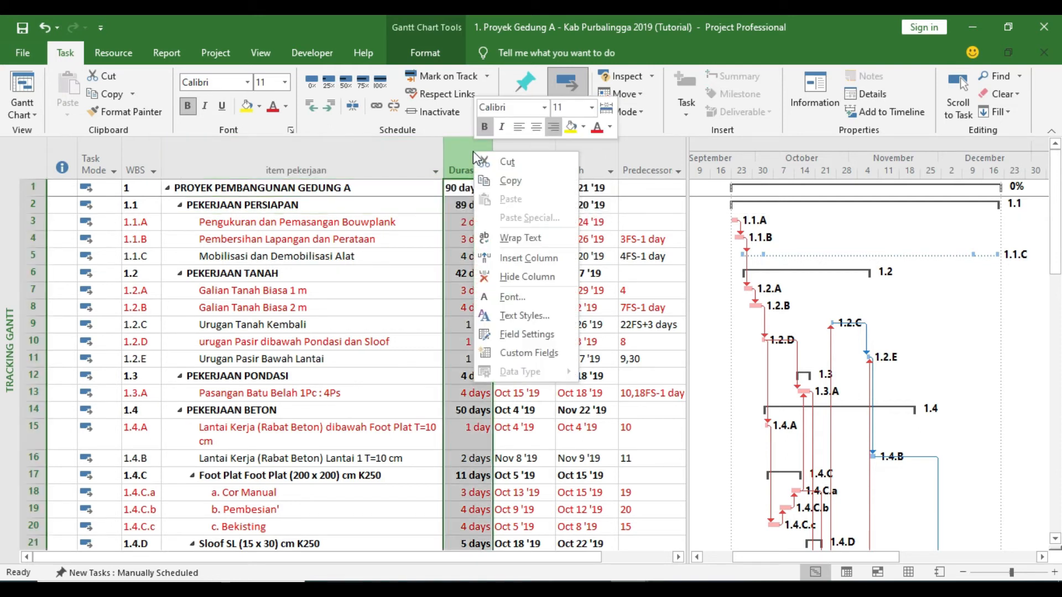
click(536, 336)
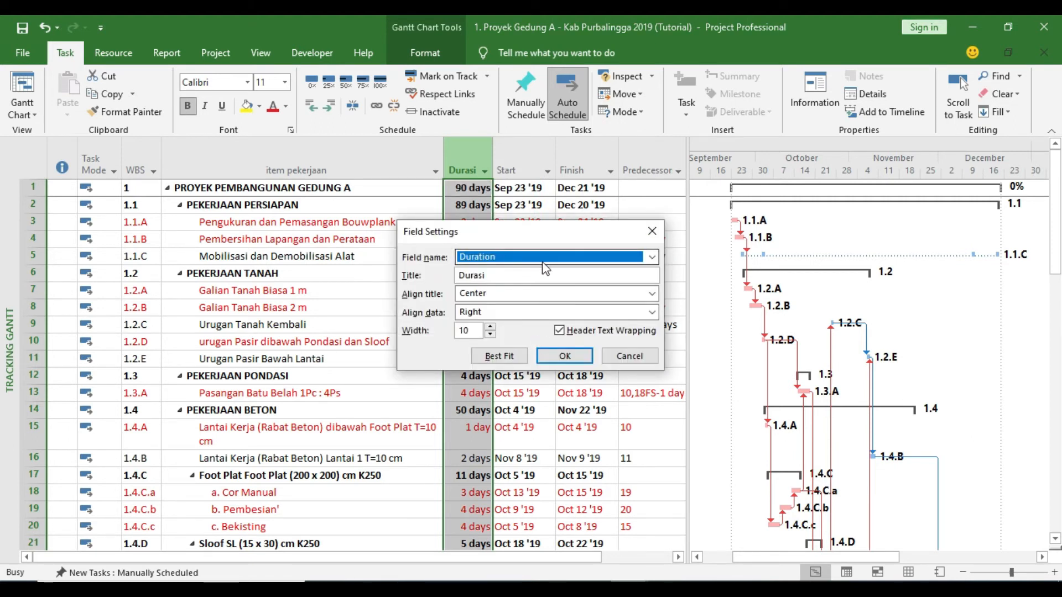
click(557, 271)
key(BackSpace)
key(BackSpace)
key(BackSpace)
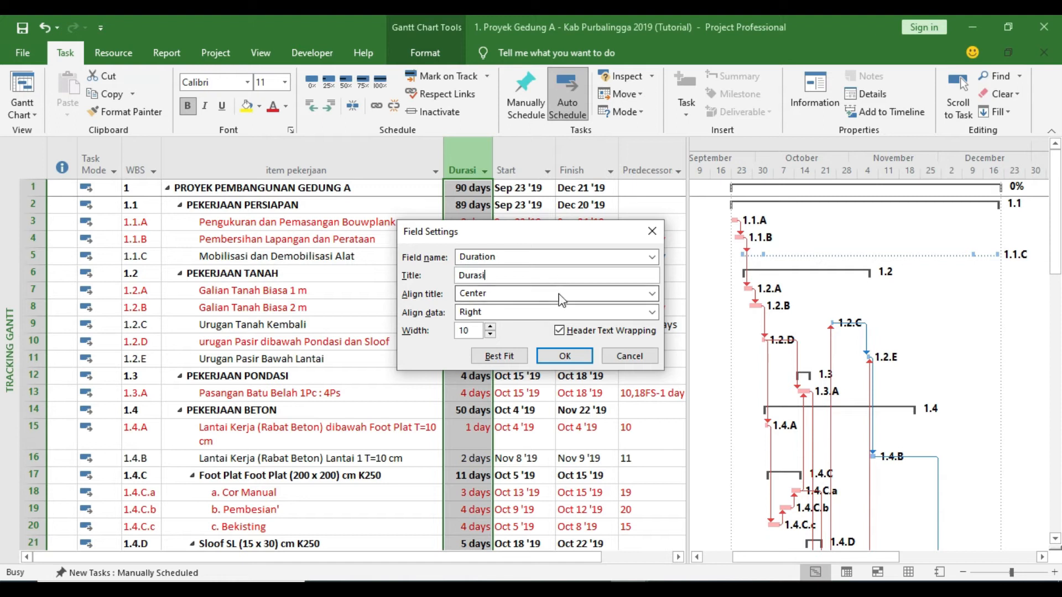
click(555, 312)
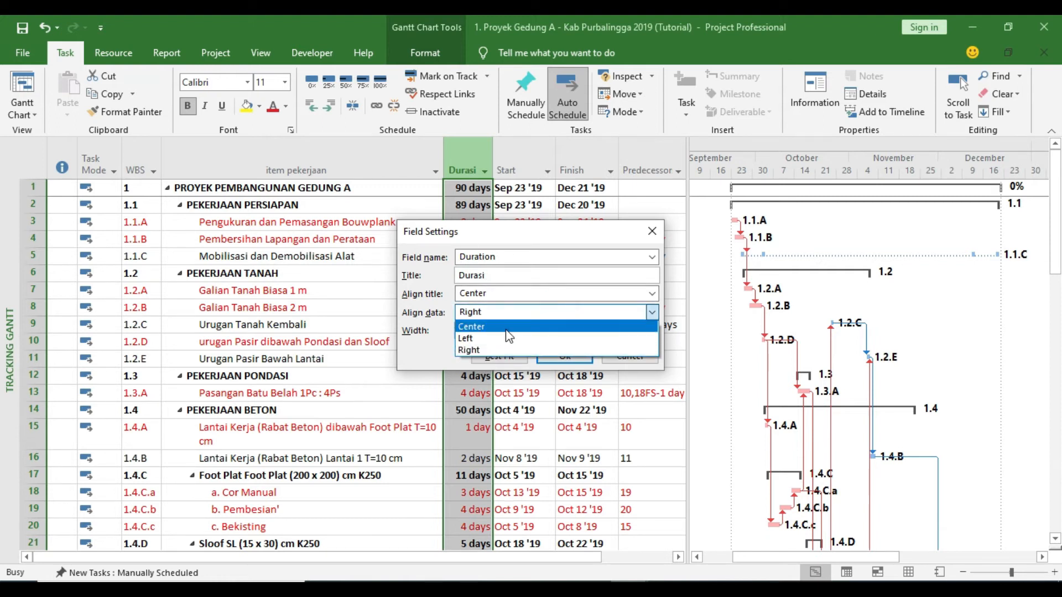
click(501, 327)
click(550, 357)
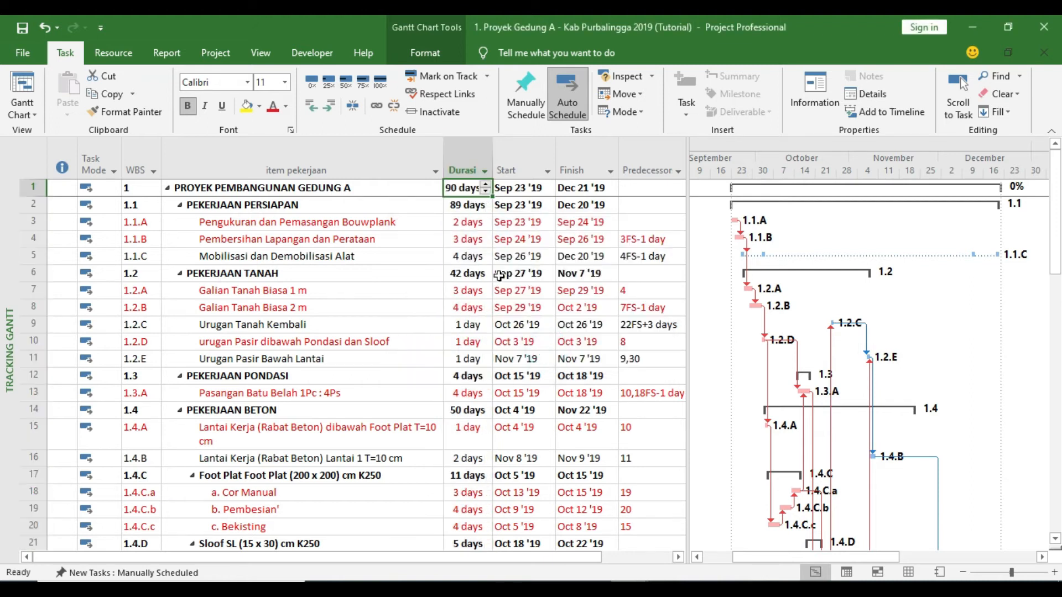
Retitle the Start column "tgl start" and center both its title and its data
right_click(527, 166)
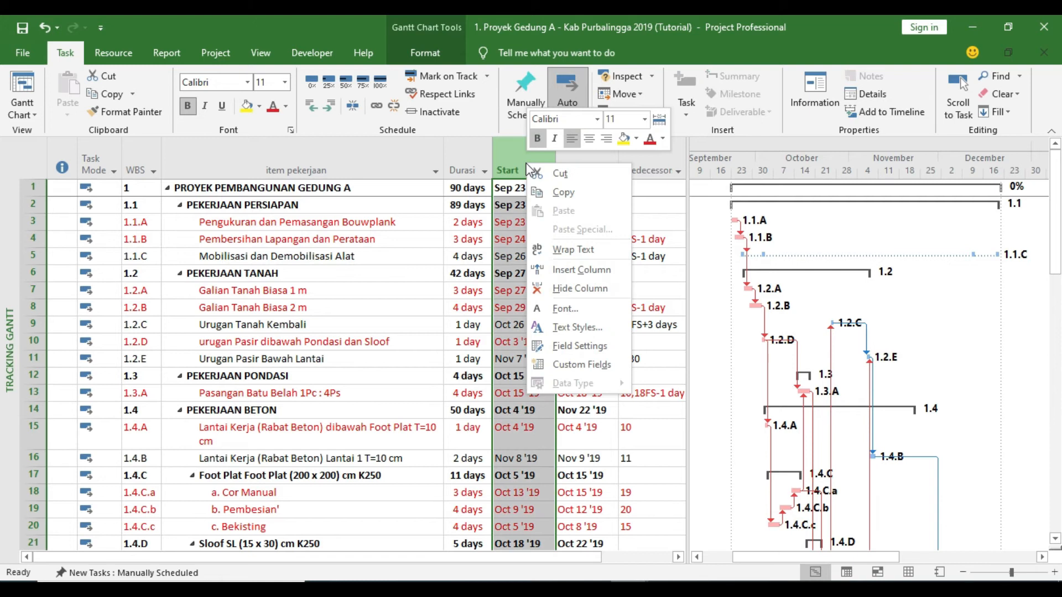
click(582, 344)
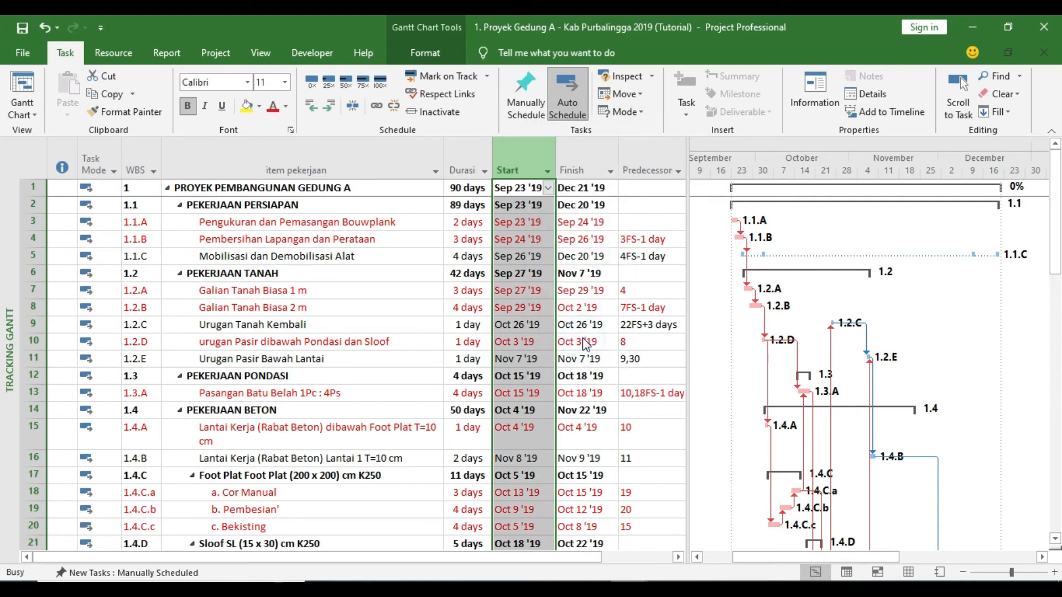
click(568, 276)
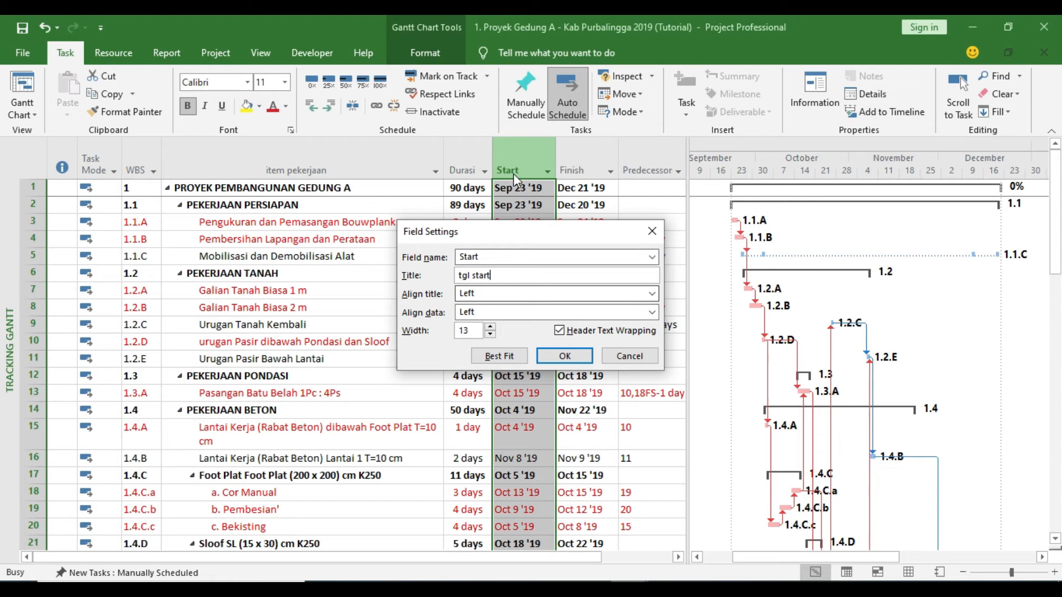
click(581, 294)
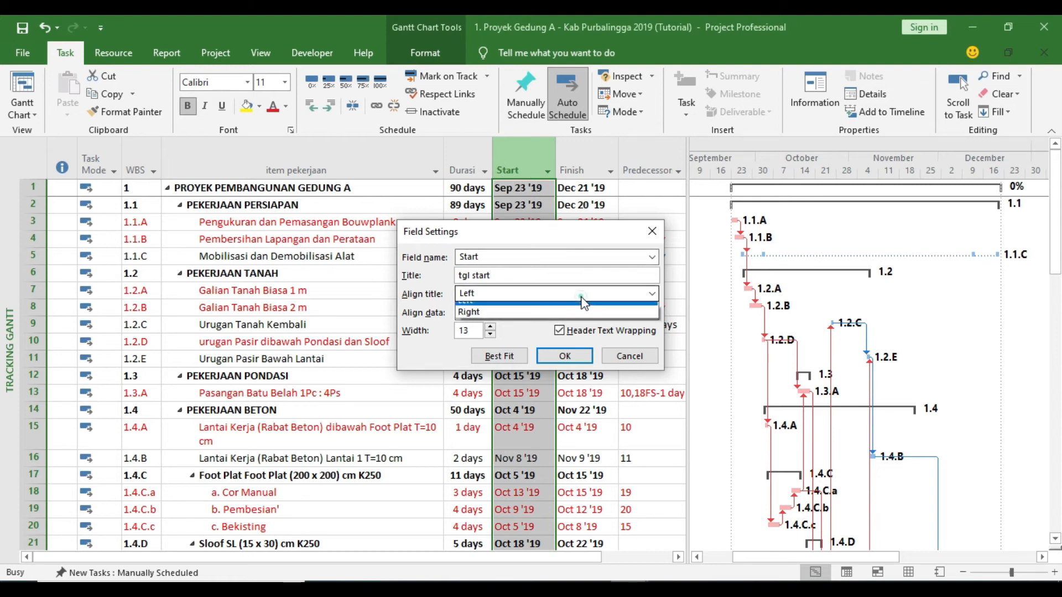
click(576, 310)
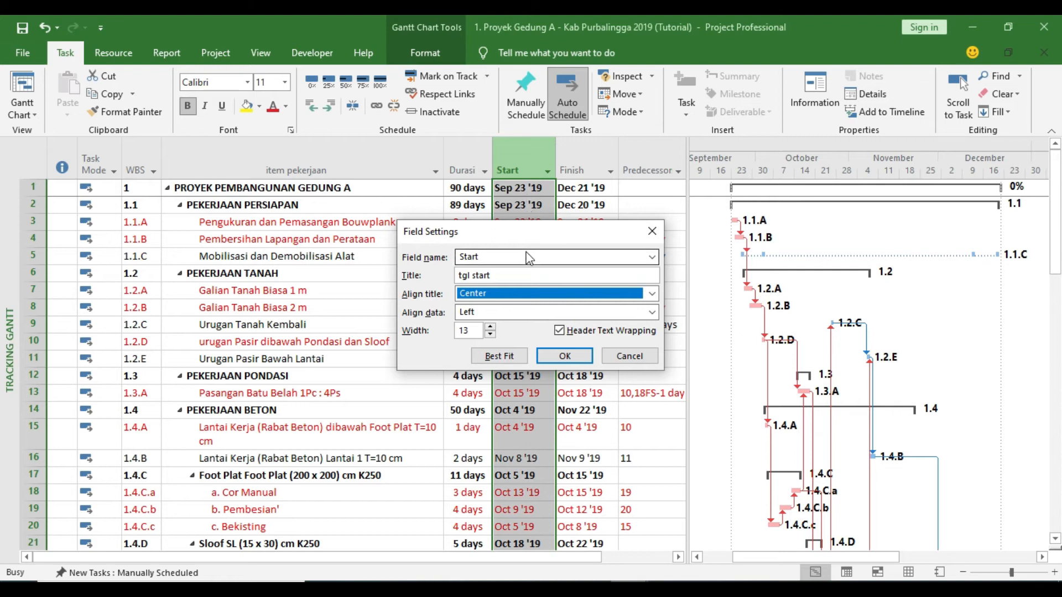
click(517, 310)
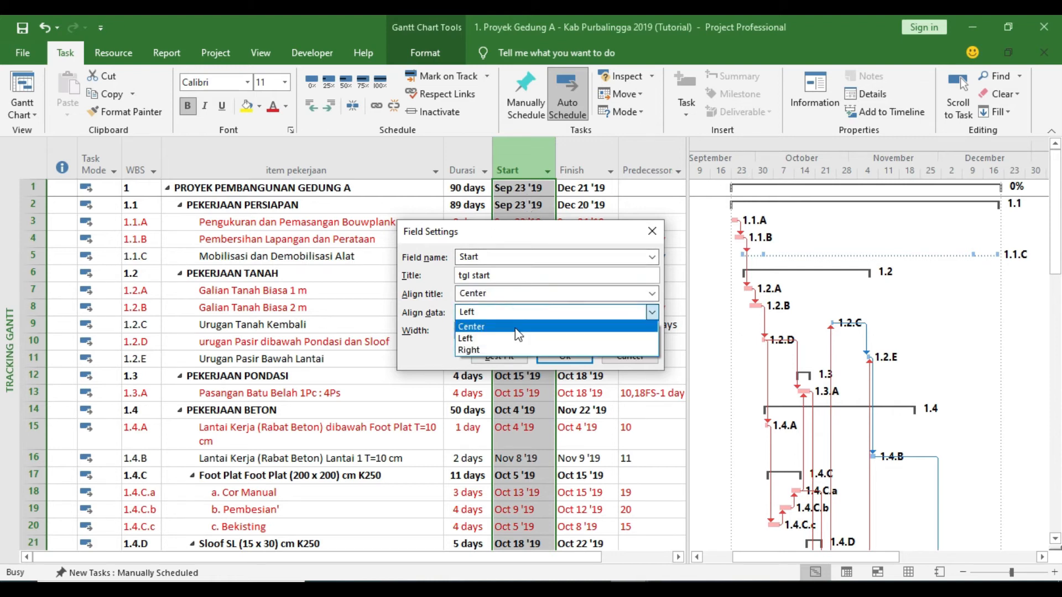
click(517, 327)
click(561, 357)
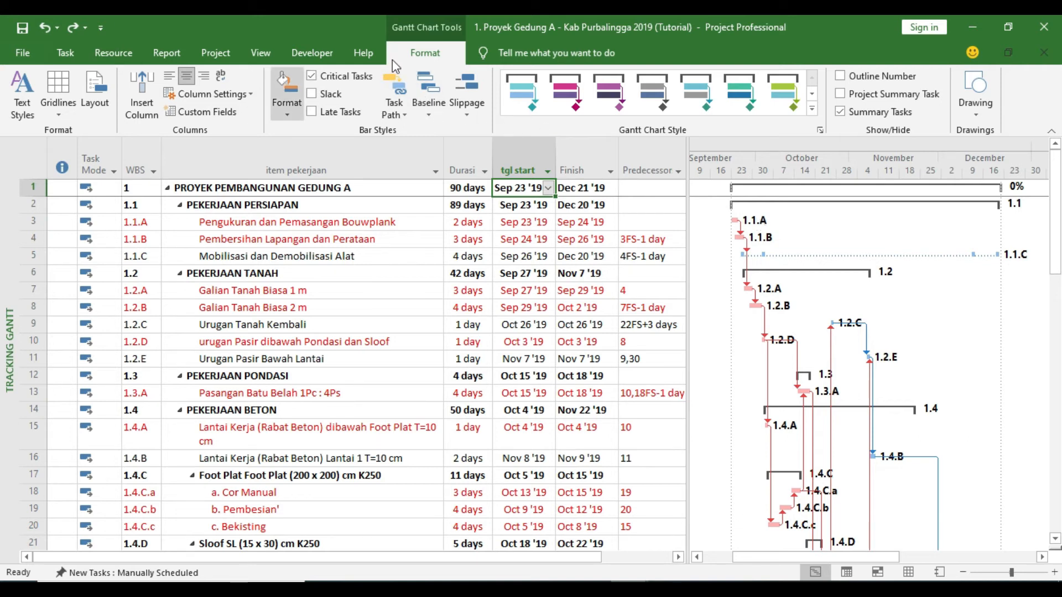
Examine the bar text settings of the PROYEK PEMBANGUNAN GEDUNG A summary bar and close them without changes
click(282, 114)
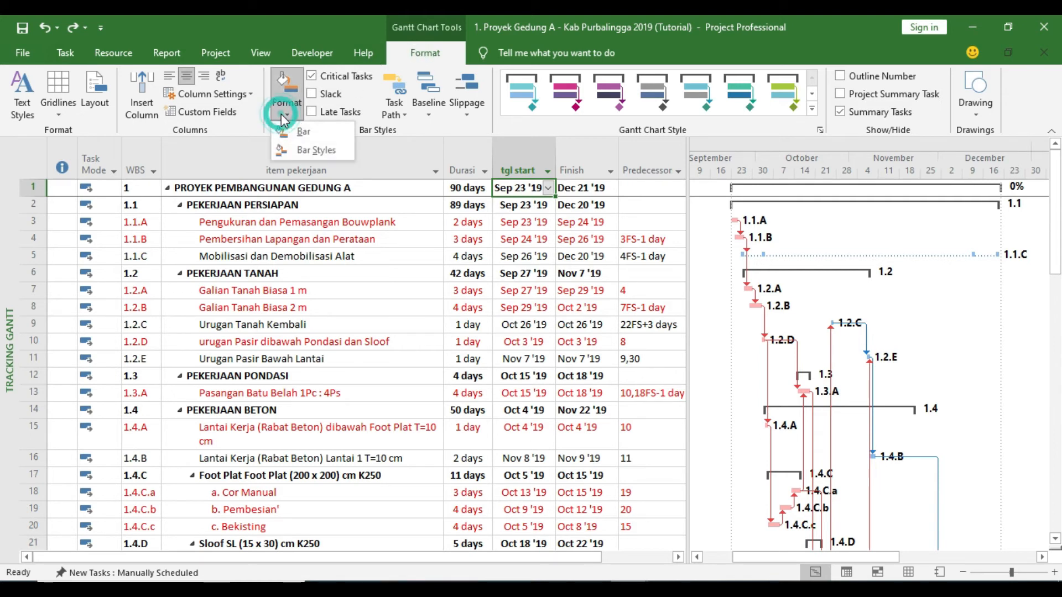
click(303, 135)
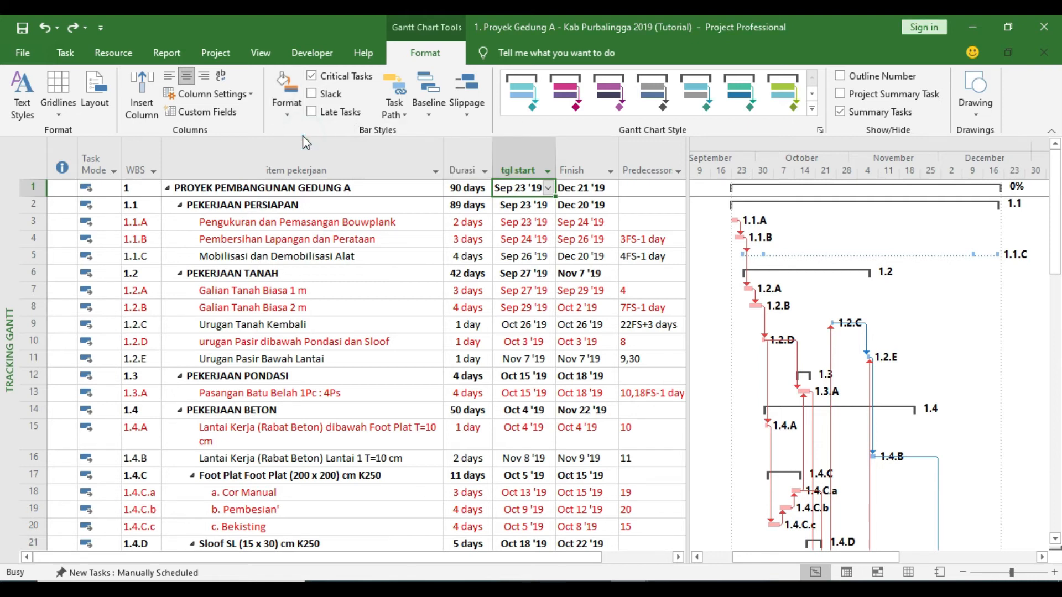
click(442, 272)
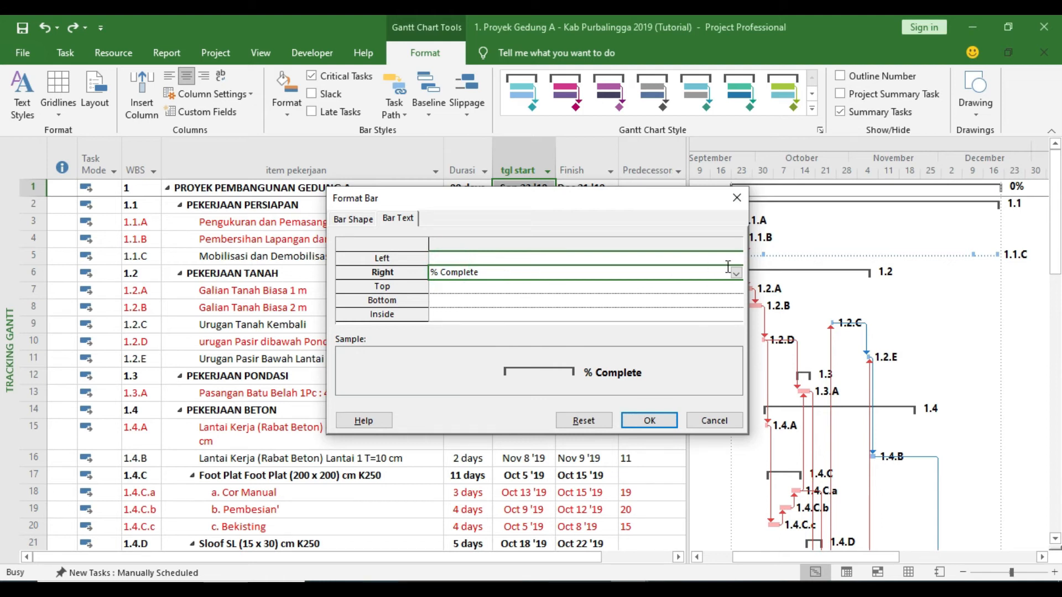
drag(664, 207, 764, 250)
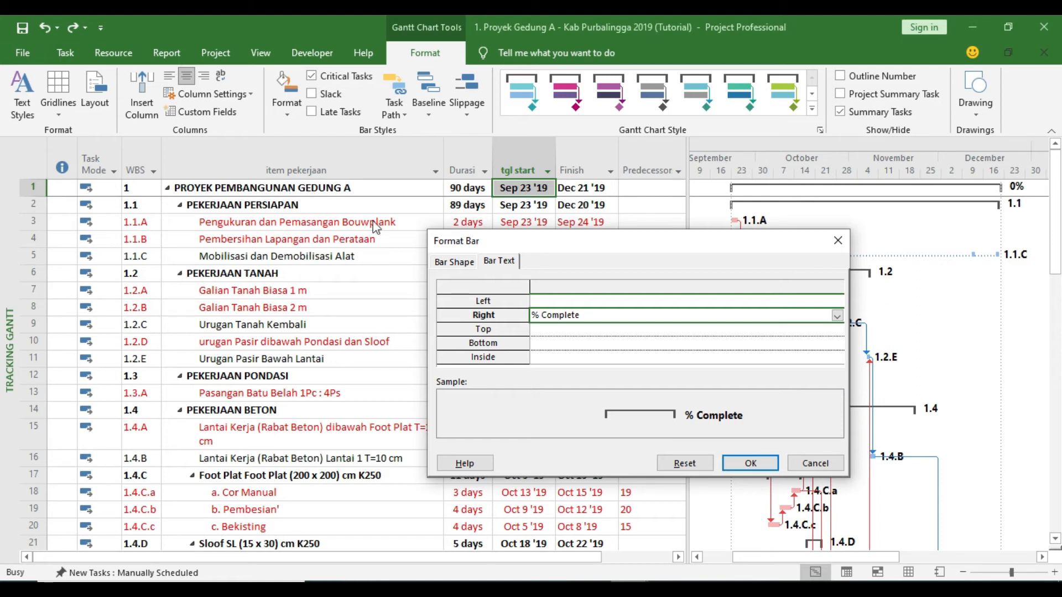
click(810, 463)
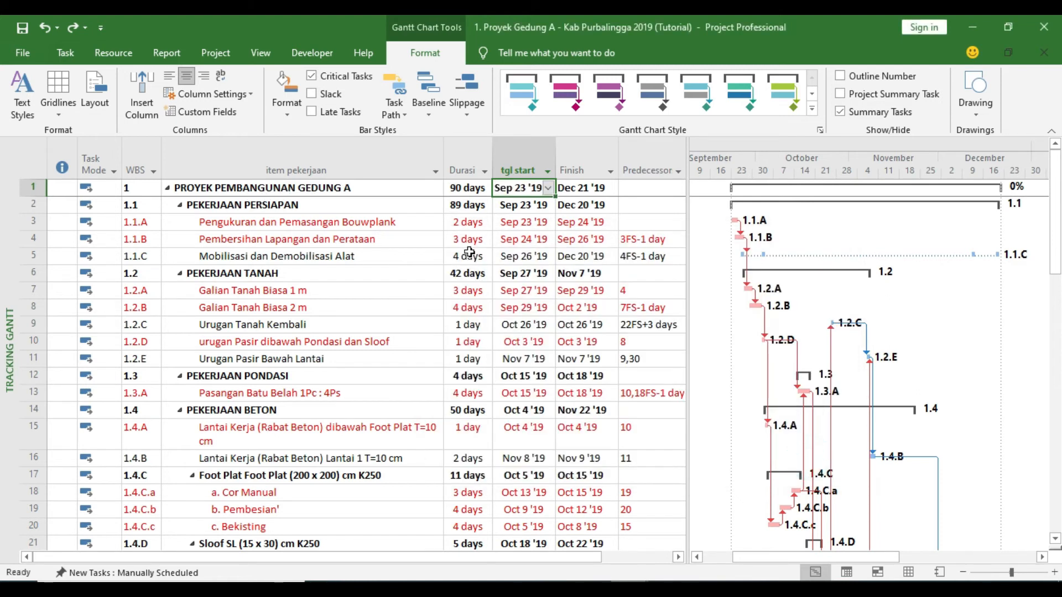
Set the text right of the PROYEK PEMBANGUNAN GEDUNG A summary bar to Name and check the label in the chart
click(289, 184)
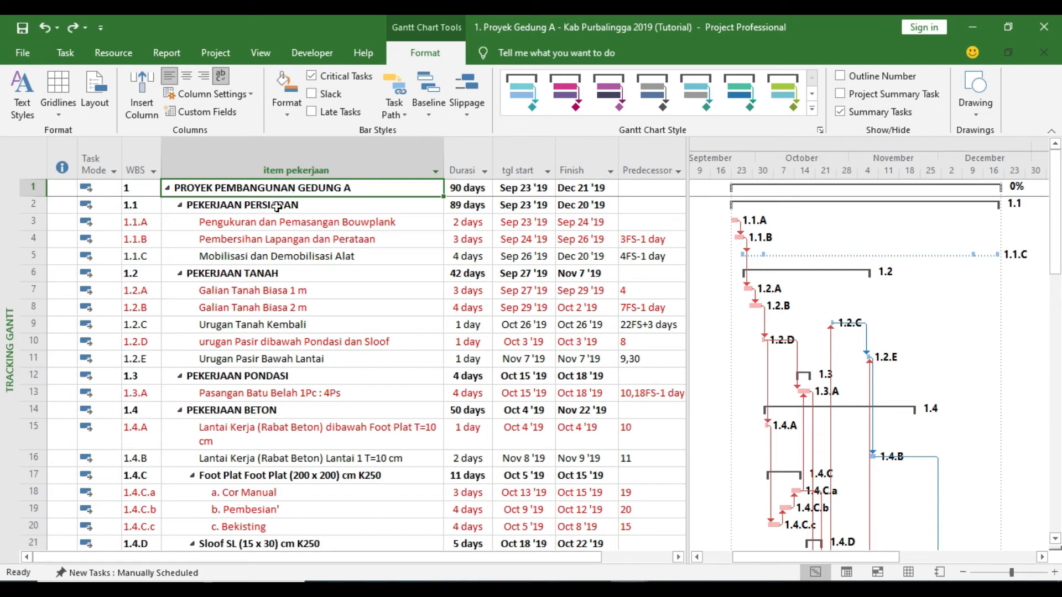
click(283, 111)
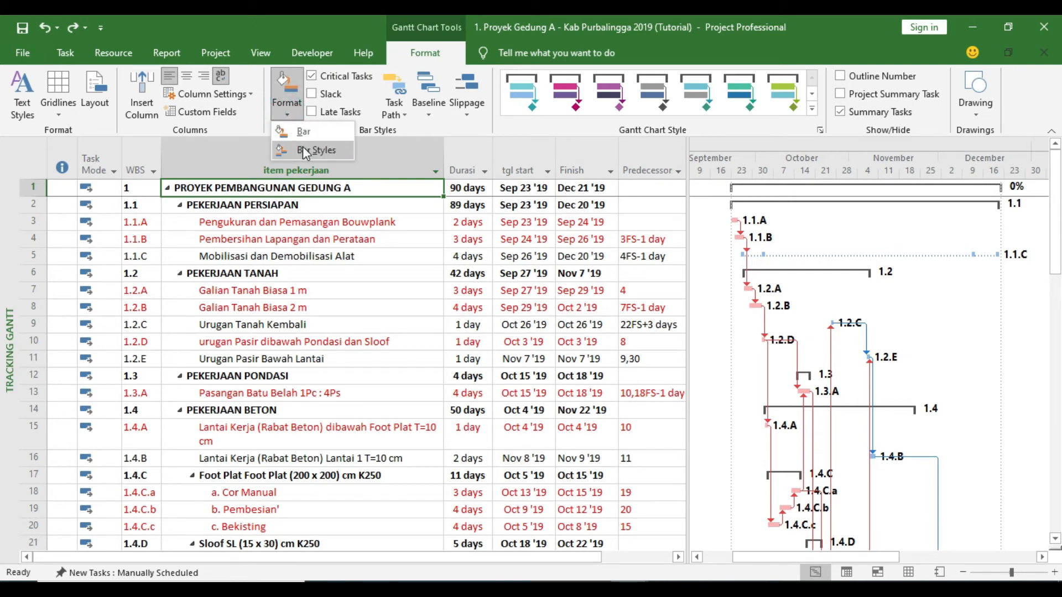
click(314, 135)
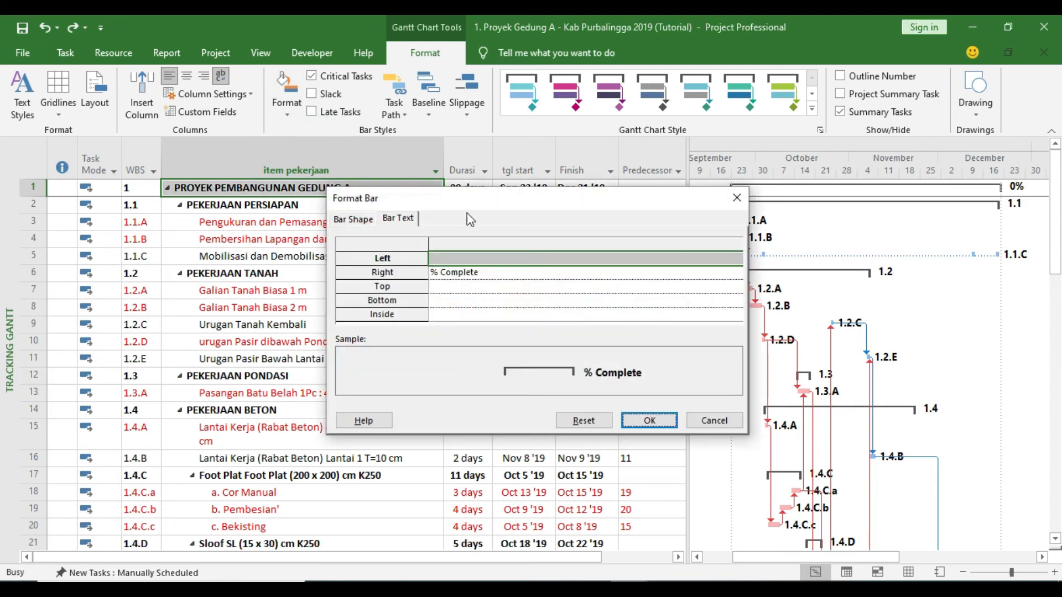
click(480, 272)
click(736, 272)
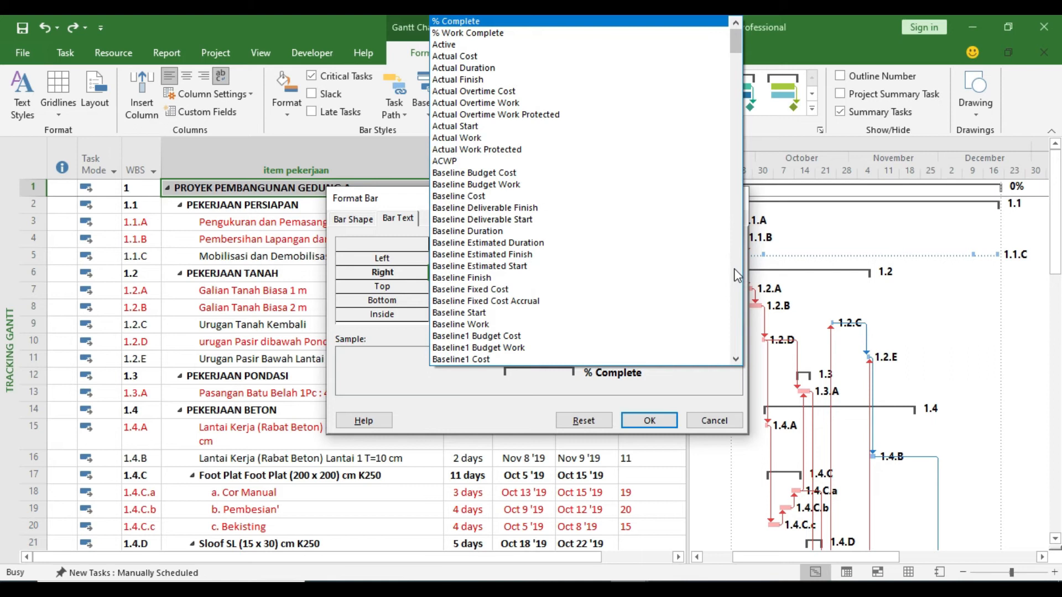
click(734, 268)
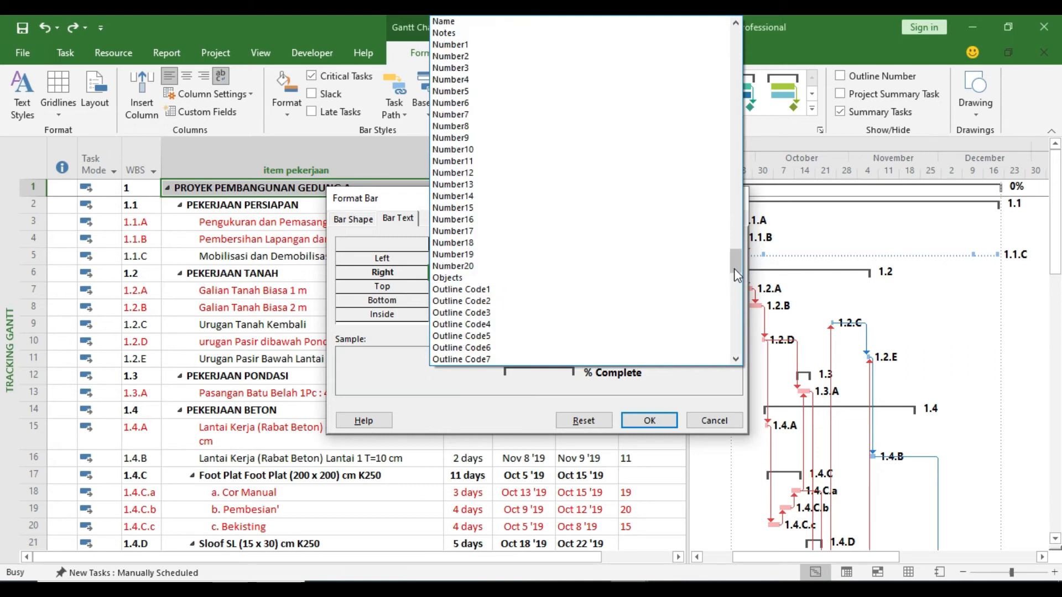
click(525, 23)
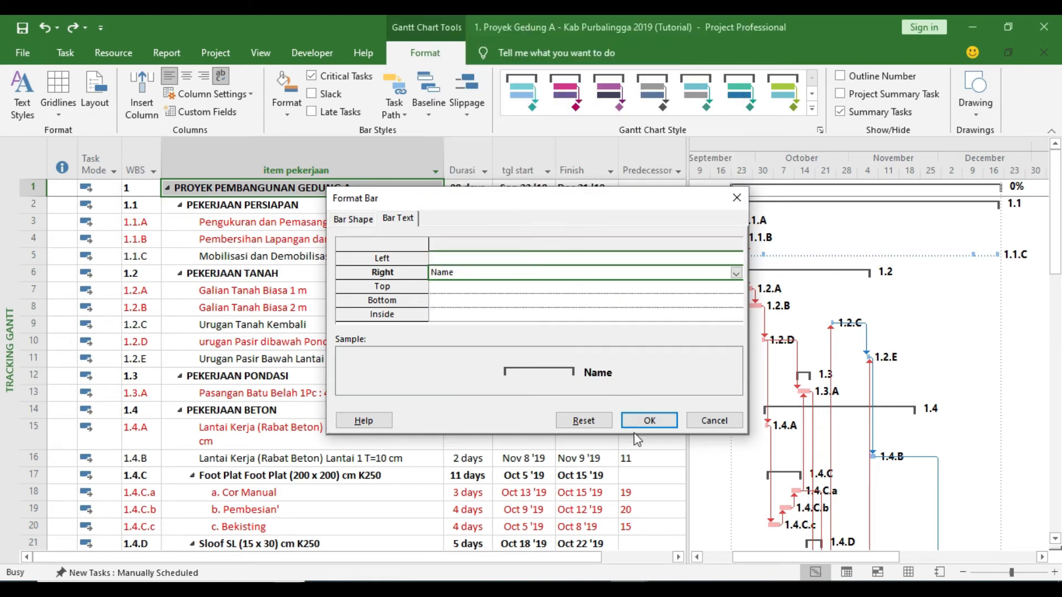
click(654, 420)
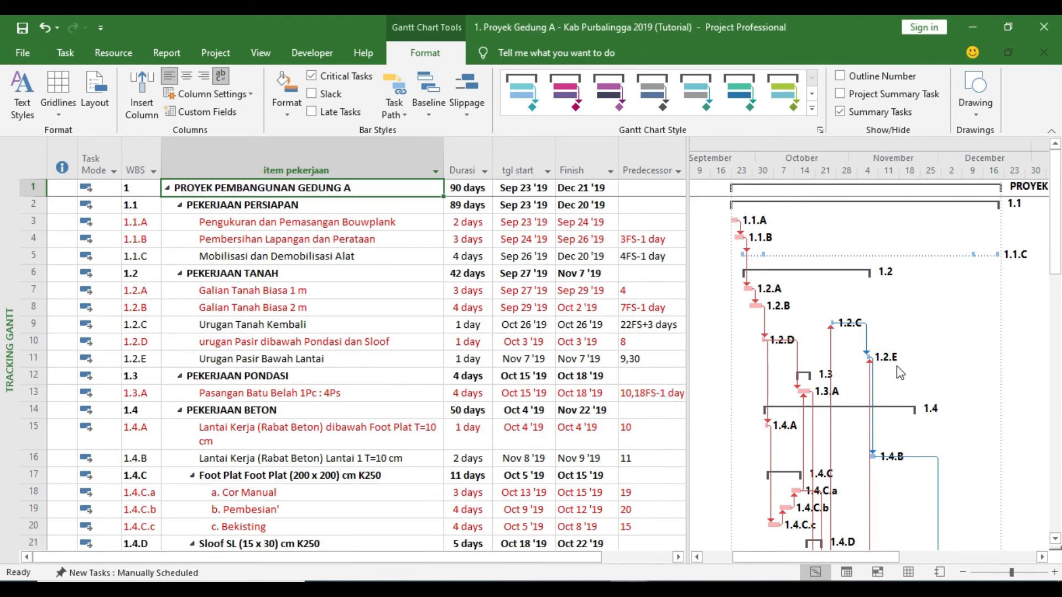
click(867, 554)
drag(869, 556, 958, 553)
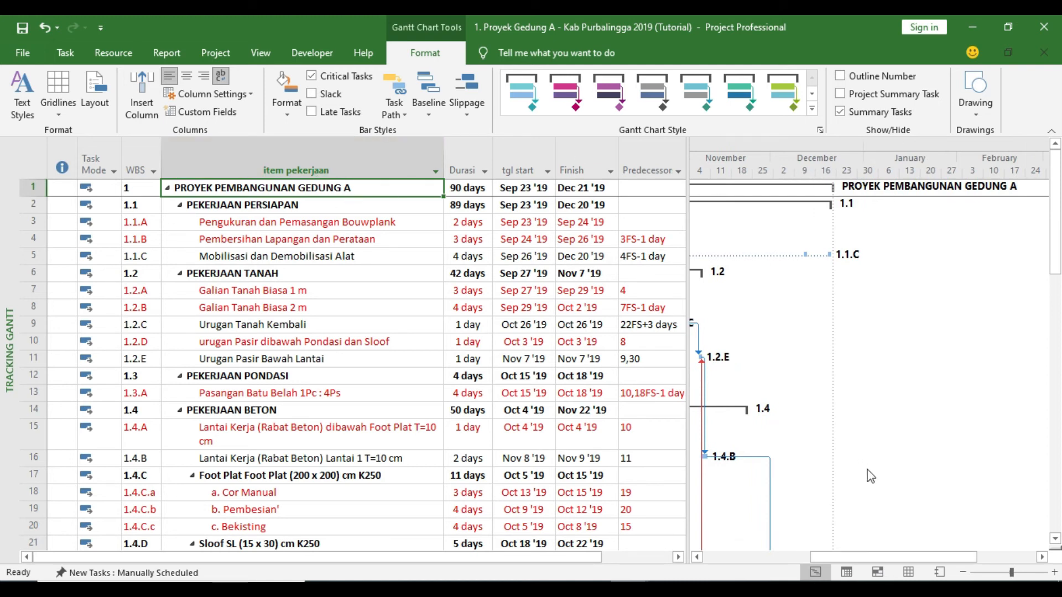
drag(884, 556, 795, 552)
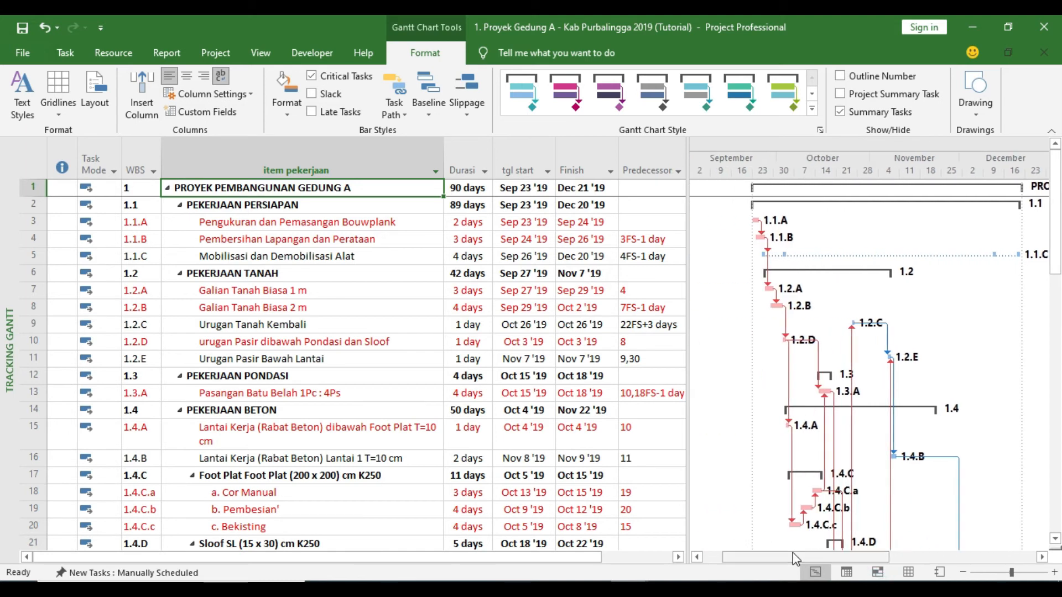
Set the text right of all task bars to % Complete and check the labels throughout the chart
click(336, 157)
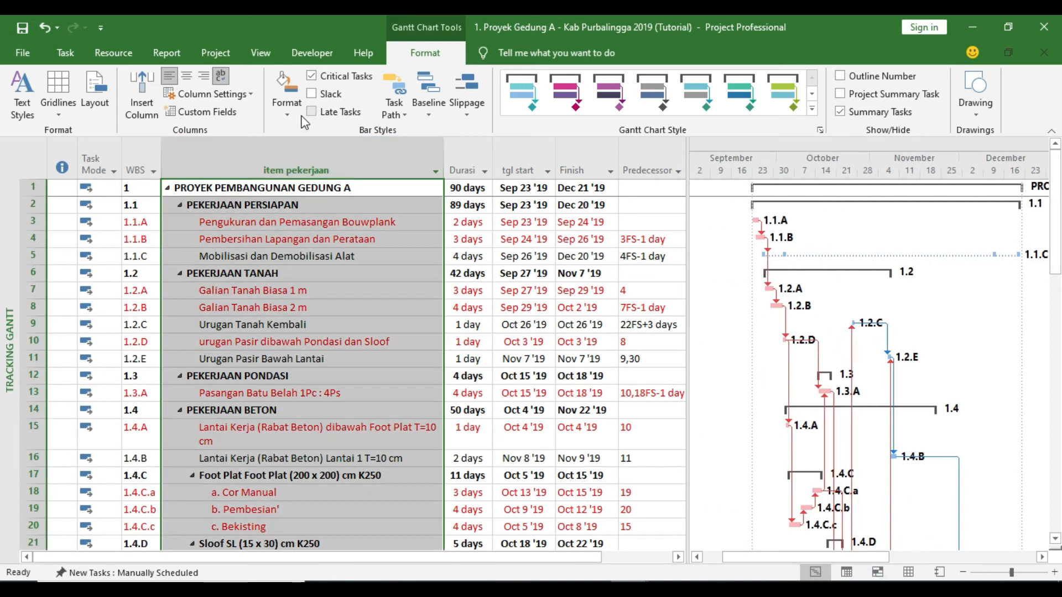
click(294, 118)
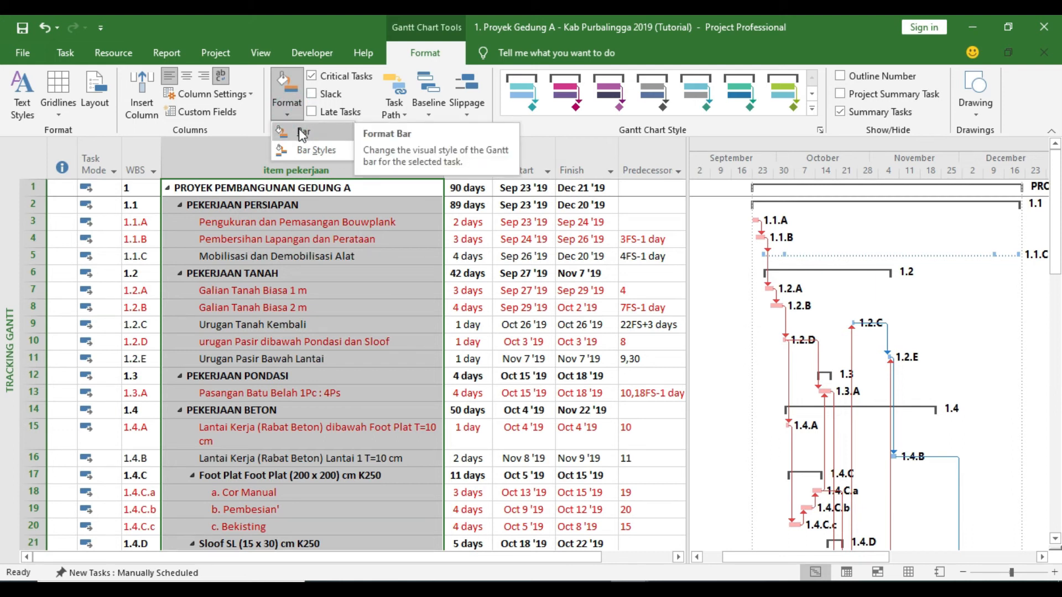
click(301, 134)
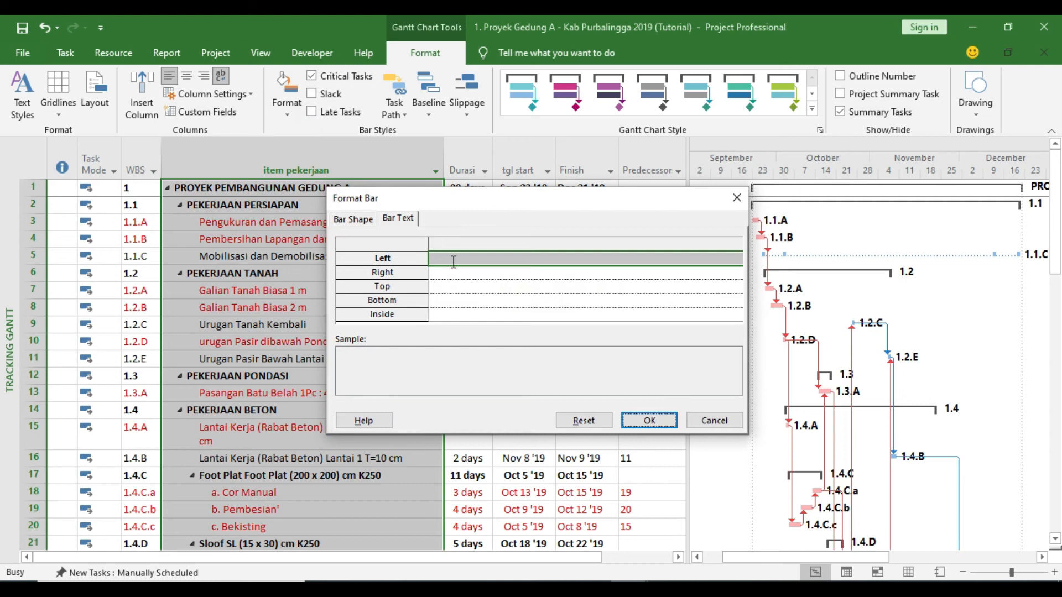
click(452, 271)
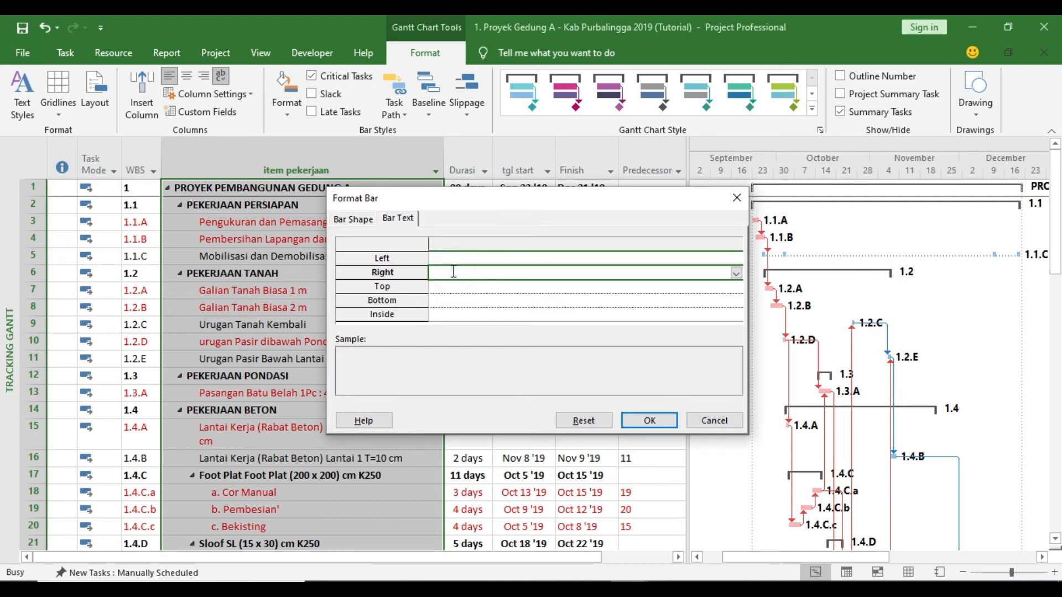
click(736, 273)
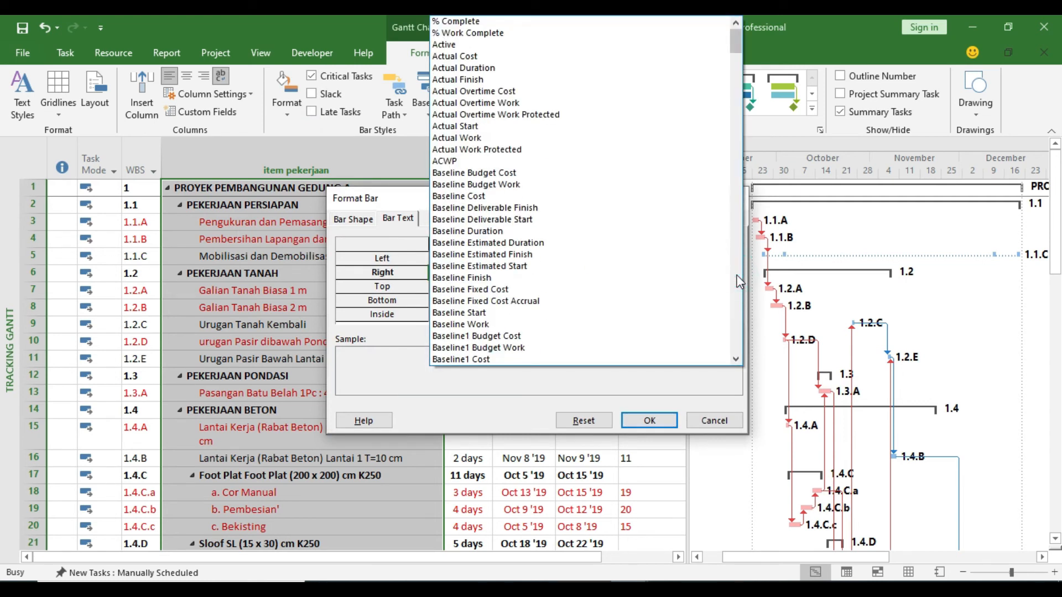
click(604, 22)
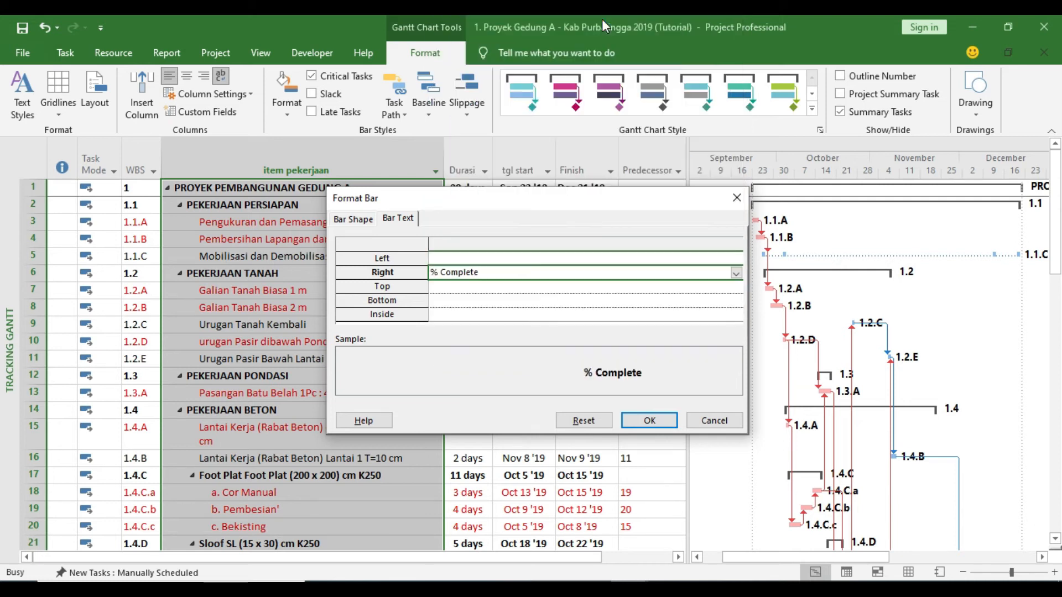
click(633, 420)
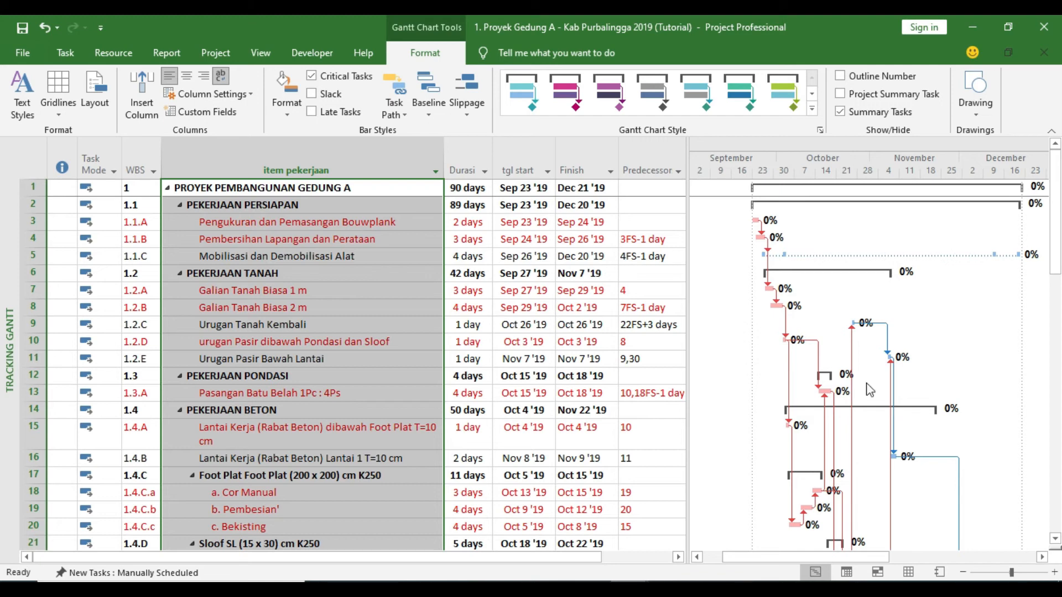
scroll(829, 386, down, 14)
scroll(829, 385, down, 5)
scroll(829, 384, up, 20)
click(288, 212)
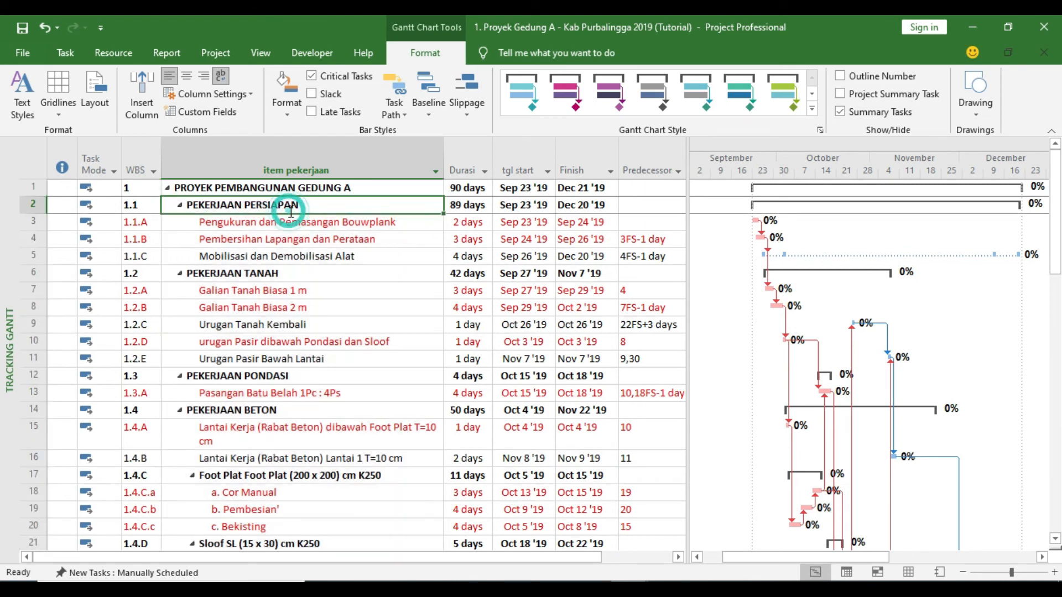
click(297, 163)
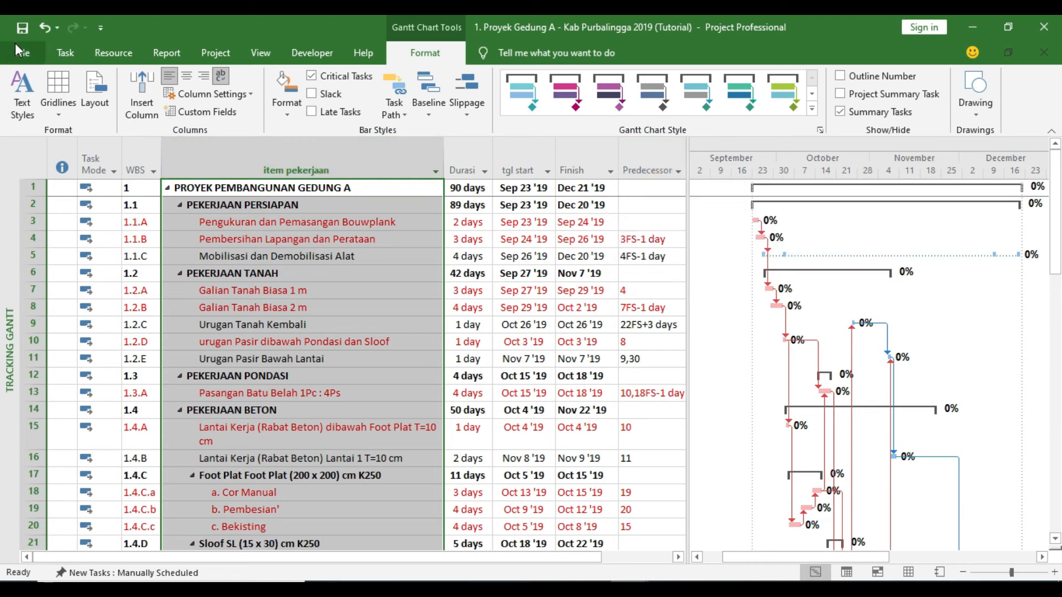
scroll(346, 303, down, 1)
scroll(346, 305, up, 1)
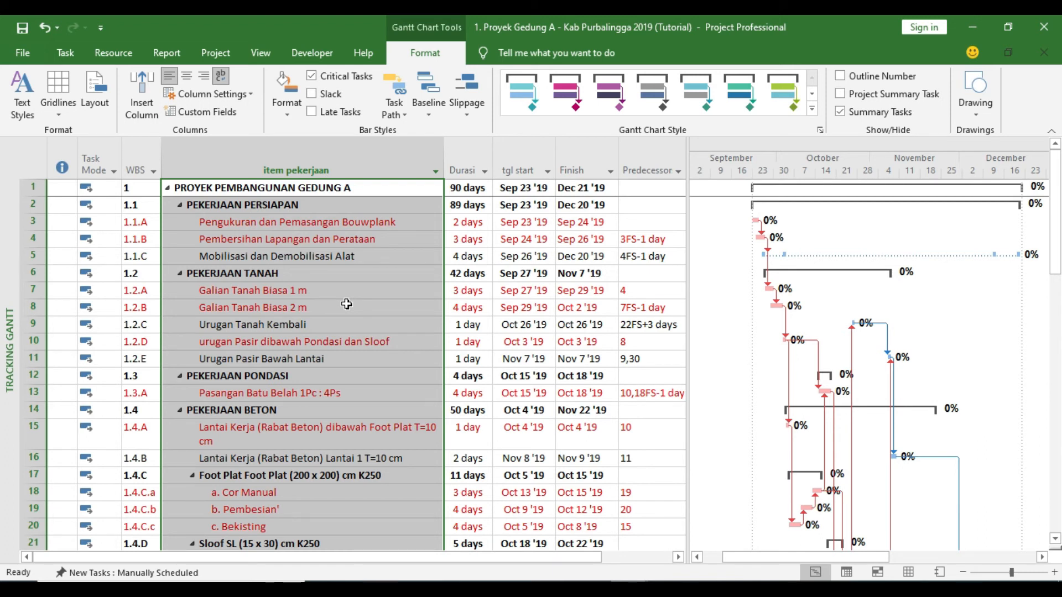
scroll(520, 279, down, 4)
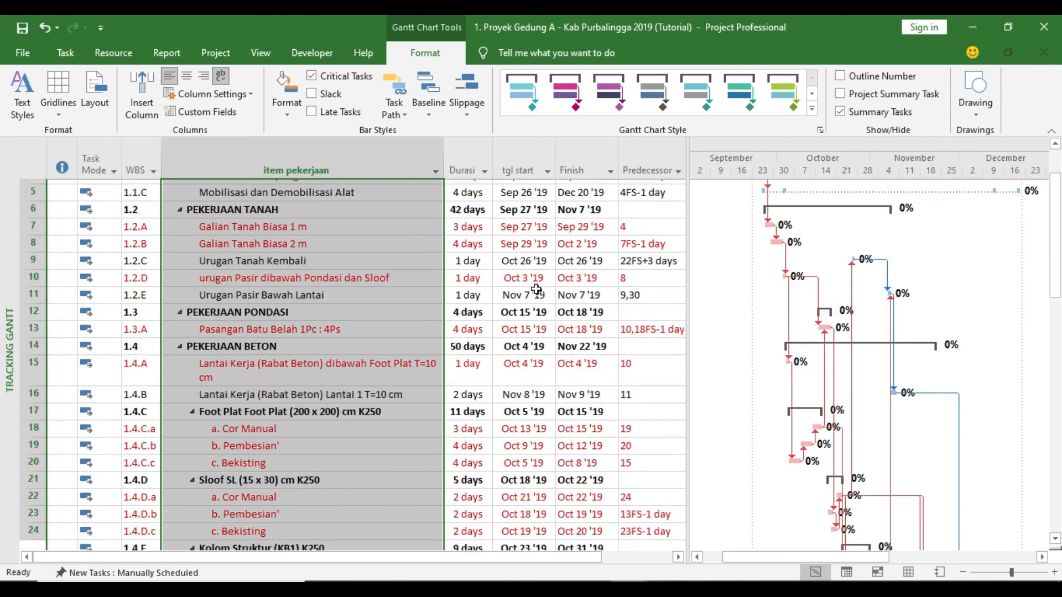
scroll(498, 310, up, 4)
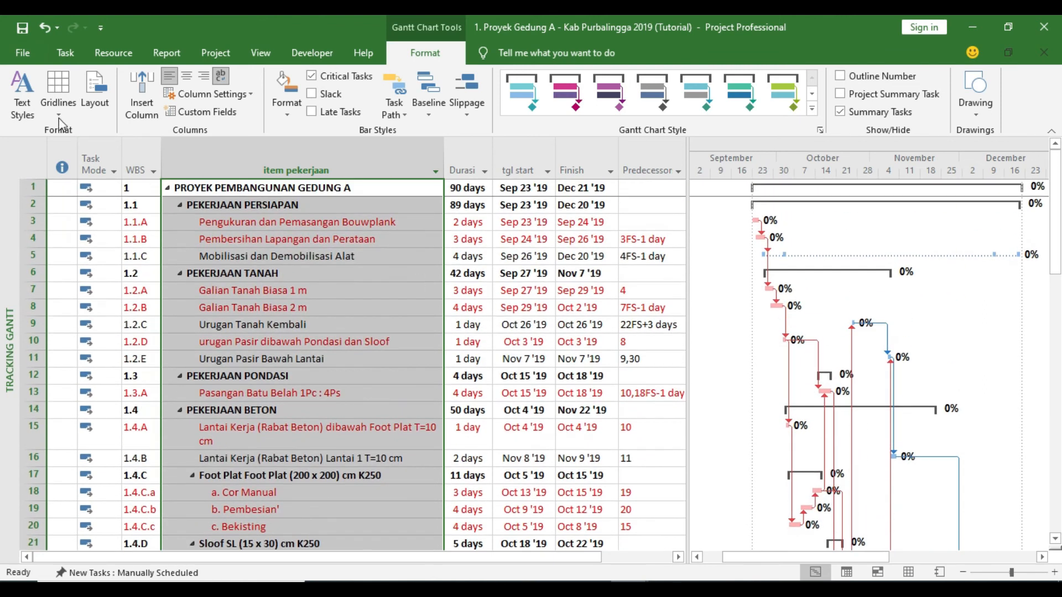
Remove the legend from the printed pages by setting its placement to None in the print page setup
click(24, 48)
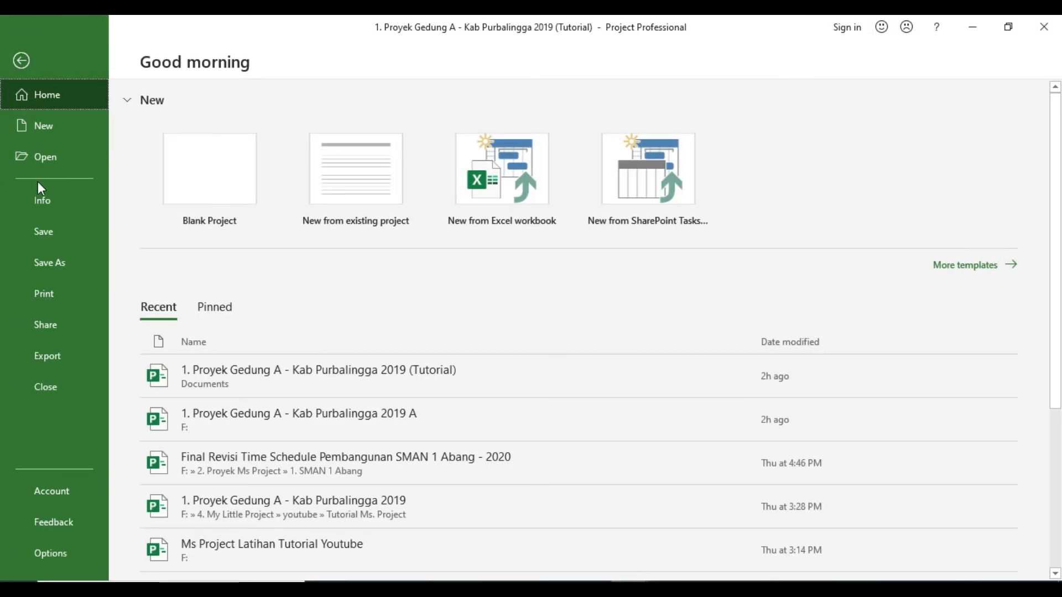
click(68, 292)
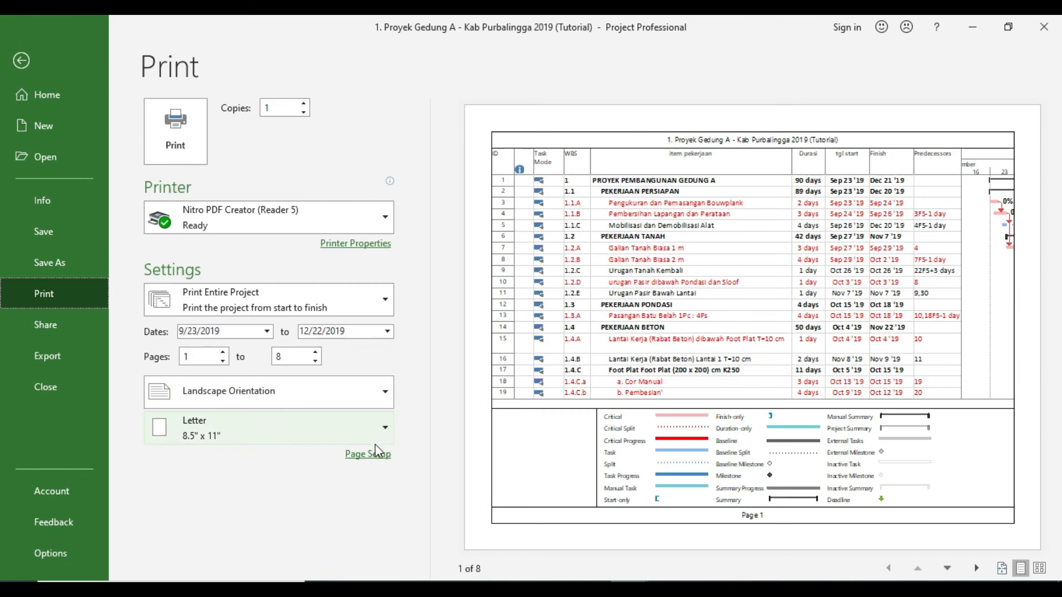
click(369, 456)
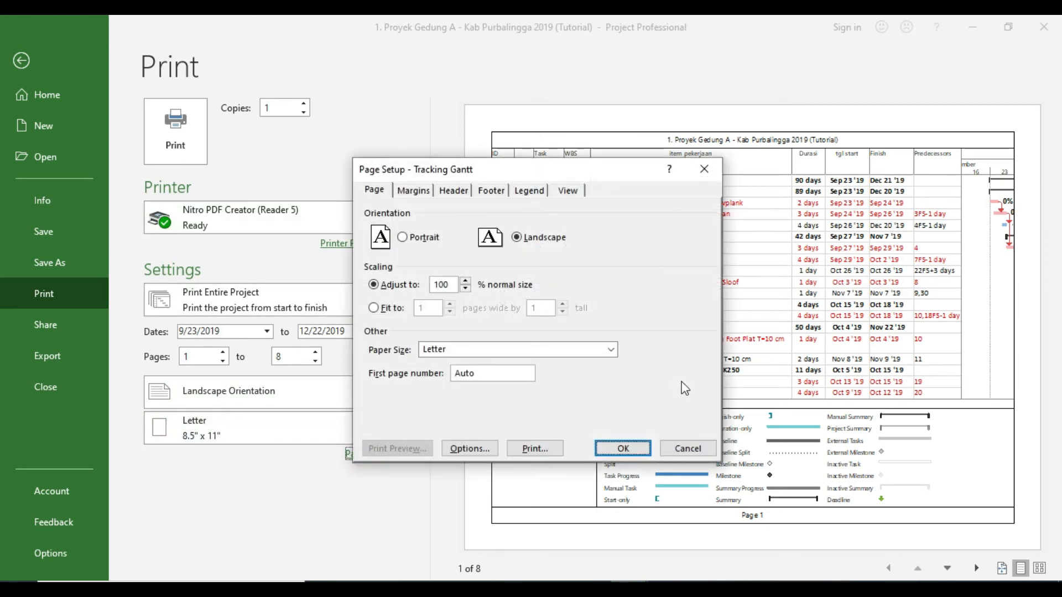
click(544, 190)
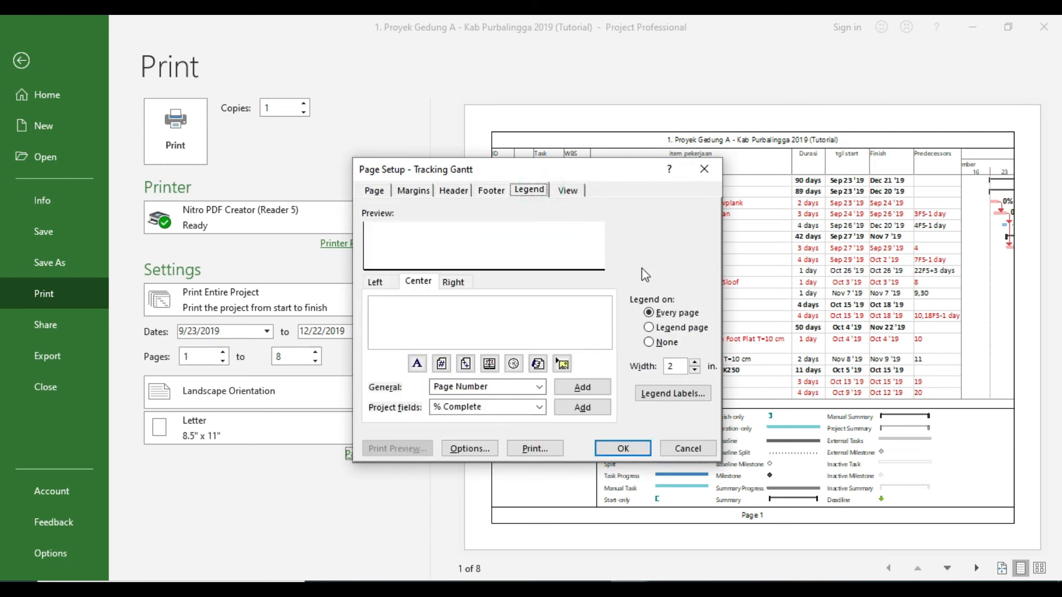
click(651, 342)
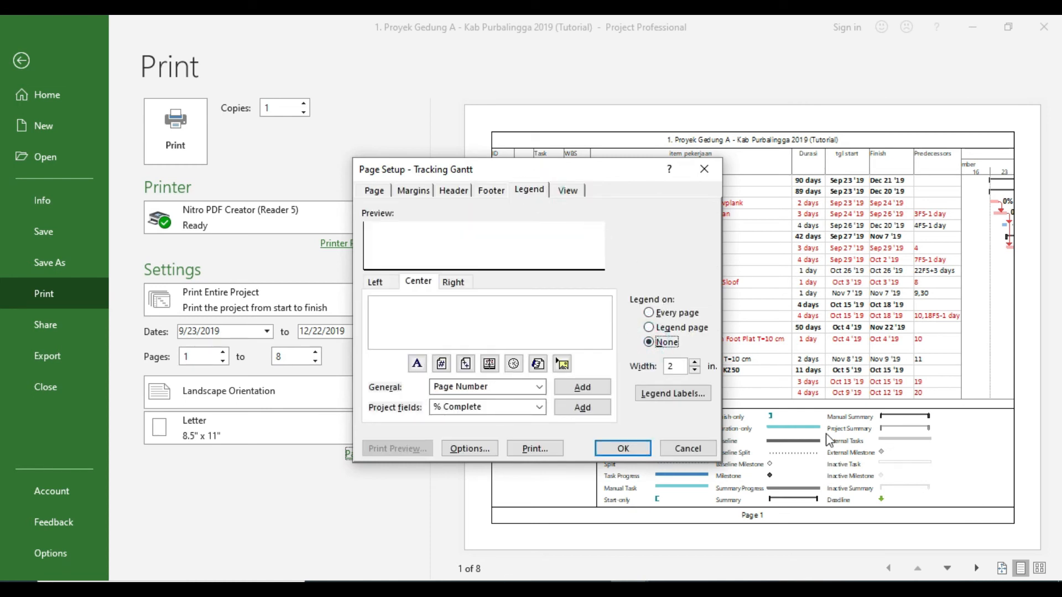
click(633, 446)
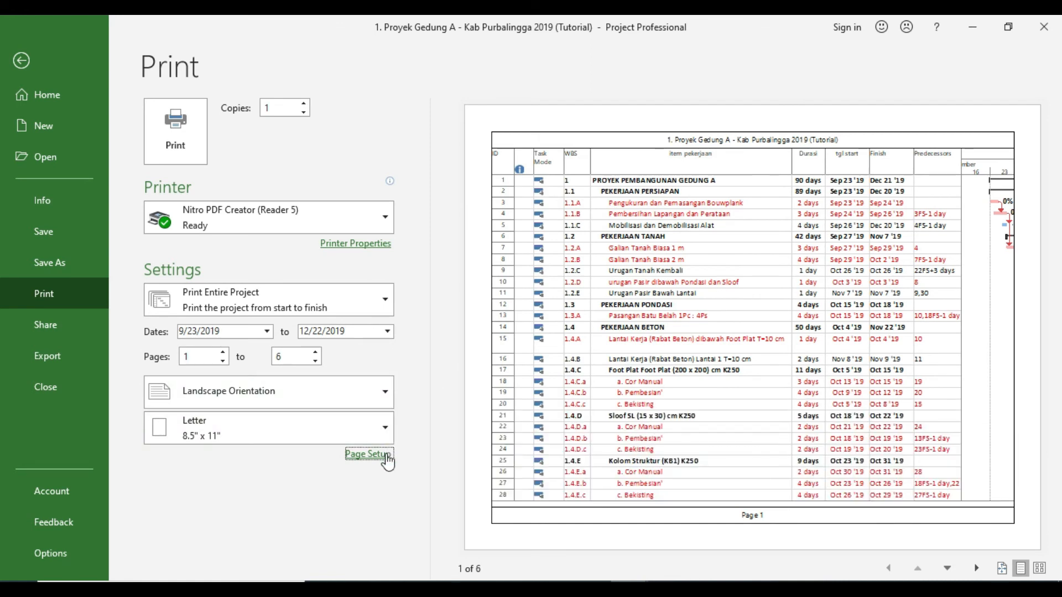
Delete the centered page number text from the print footer in the page setup
click(391, 455)
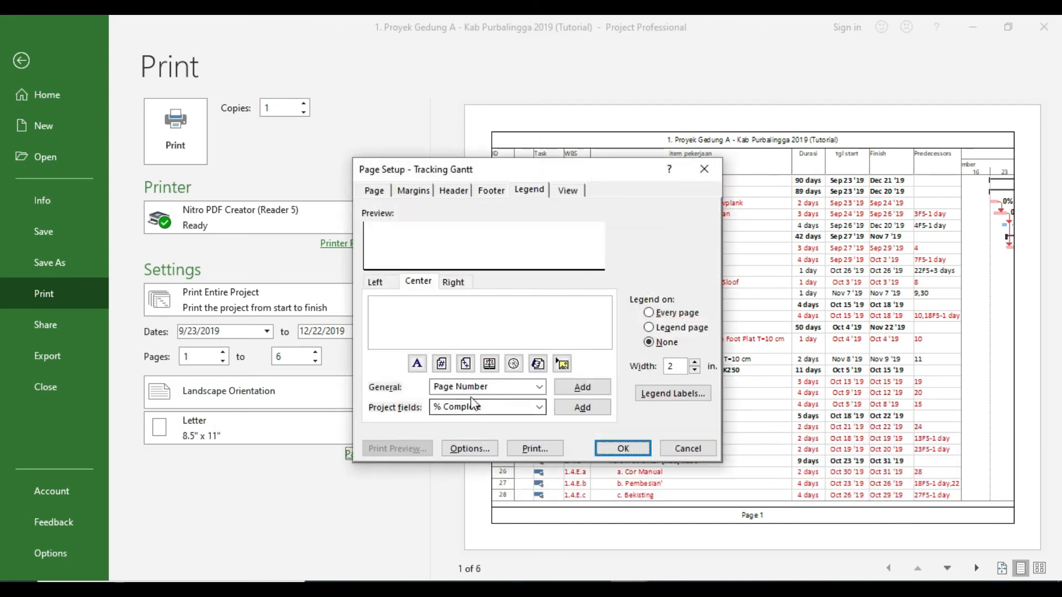
click(567, 190)
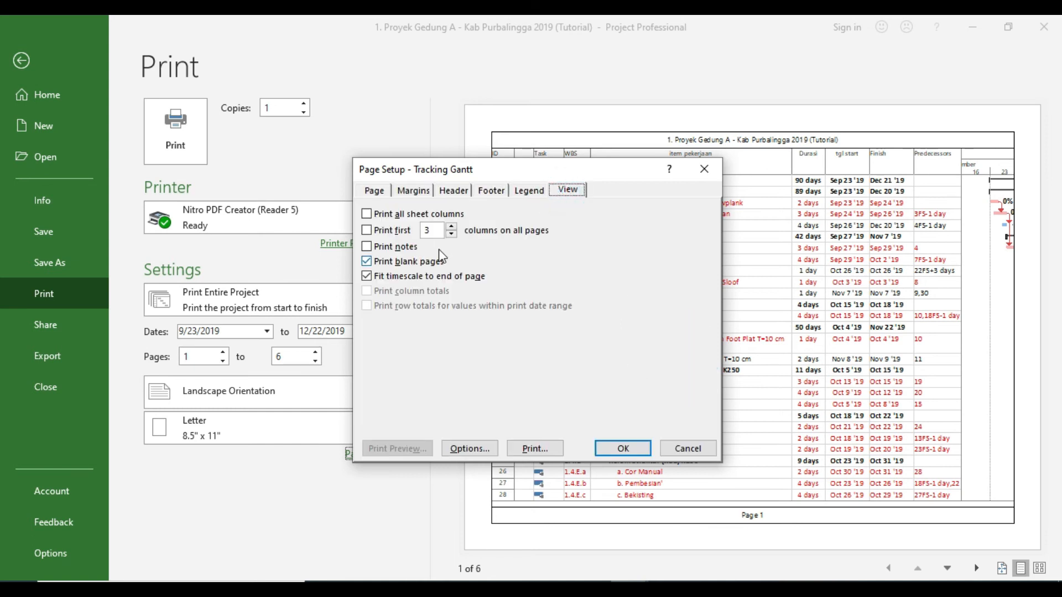
click(490, 191)
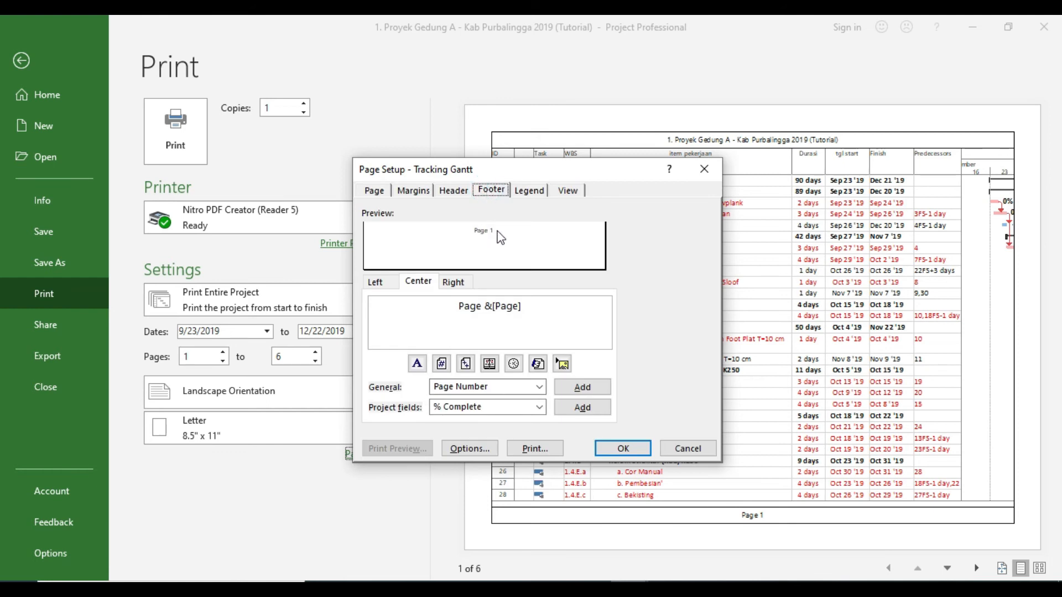
click(508, 238)
triple_click(449, 306)
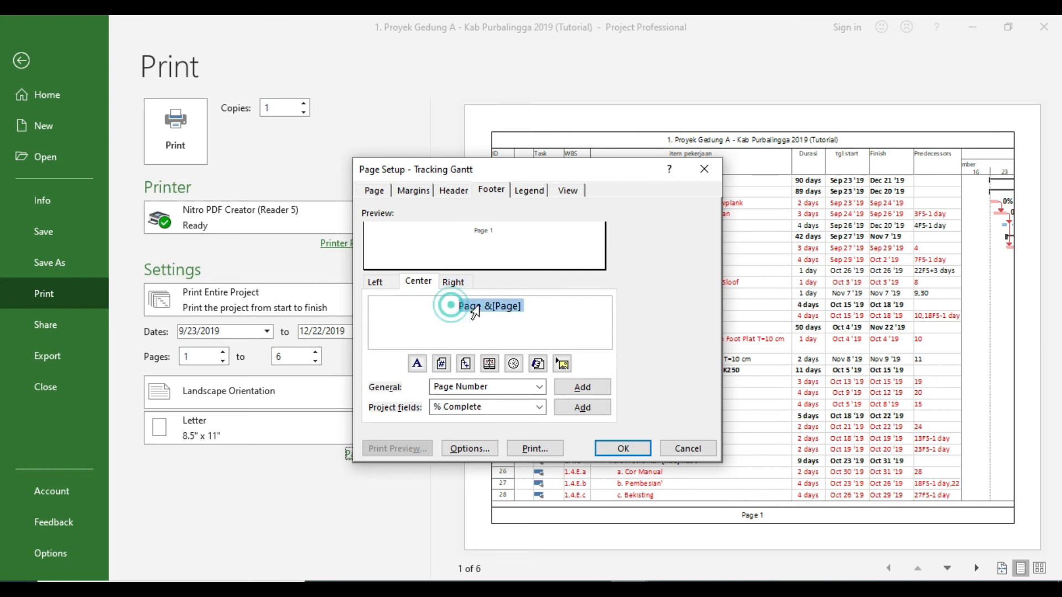
key(Delete)
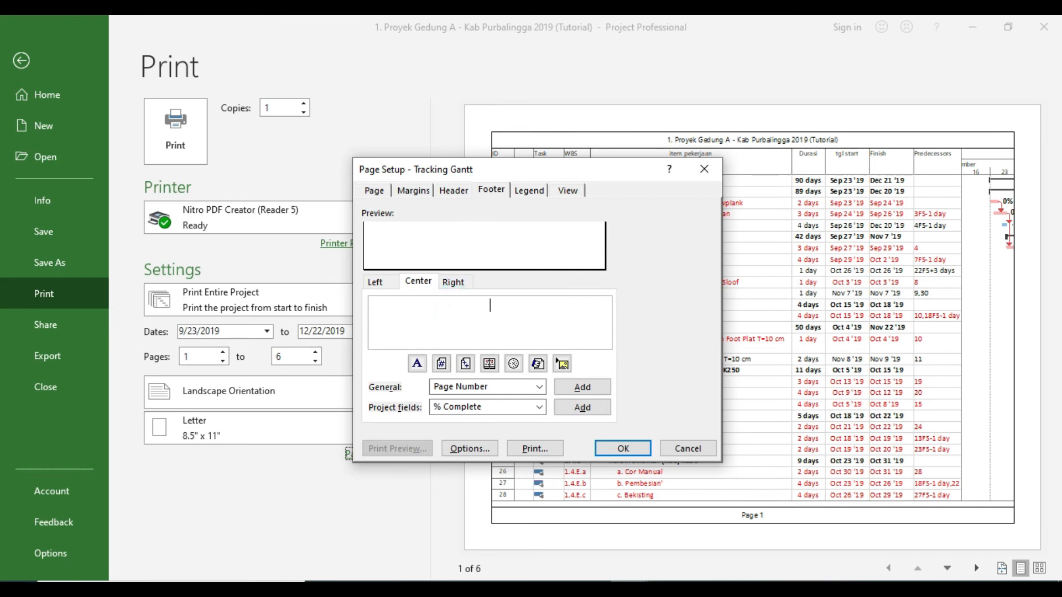
click(630, 446)
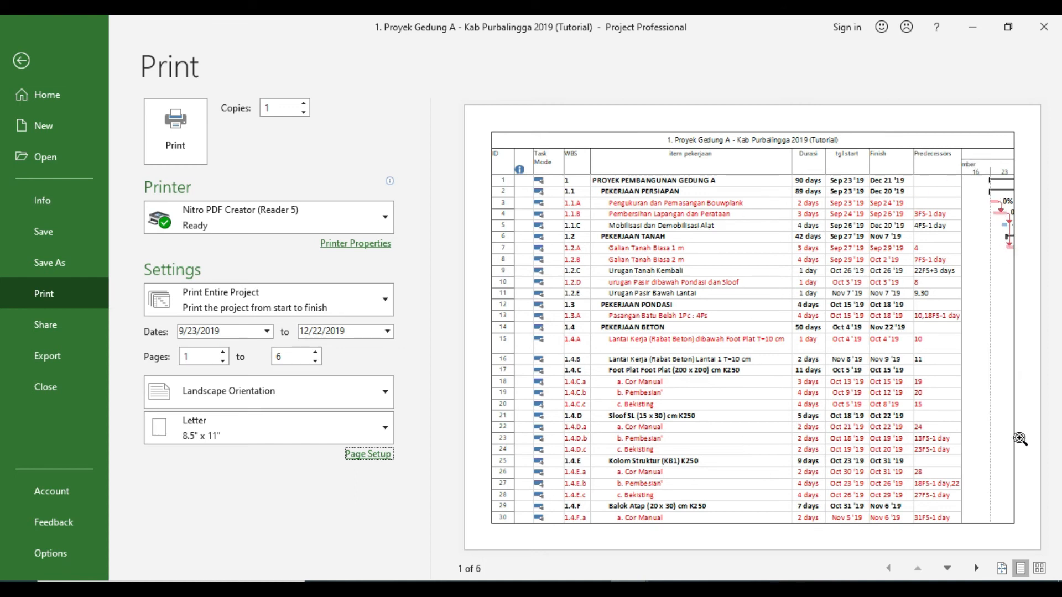
Narrow the task table so it ends after the Finish column, and reopen the print preview
click(22, 61)
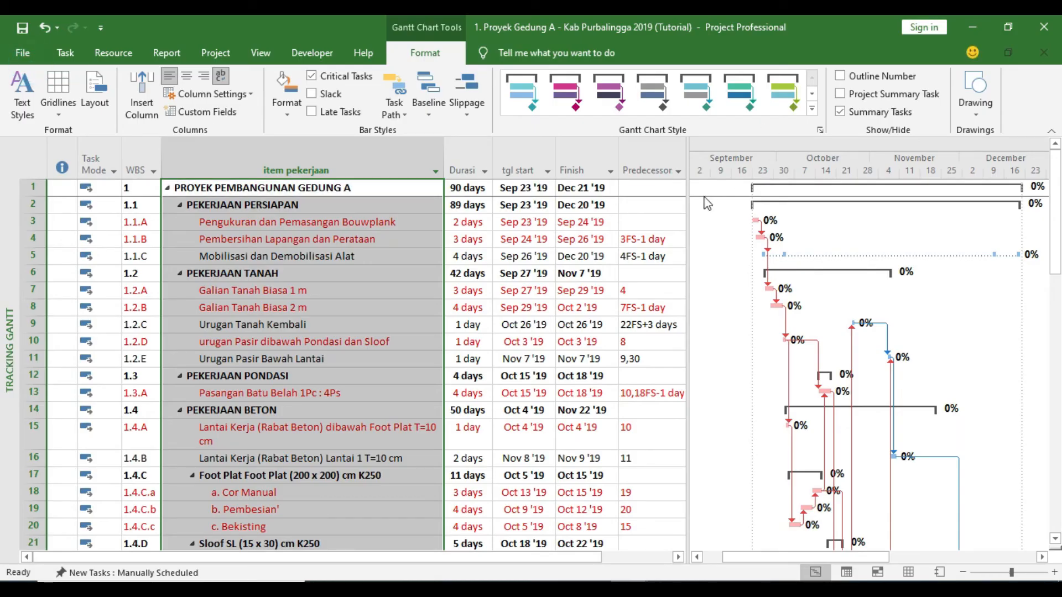
drag(685, 211, 627, 210)
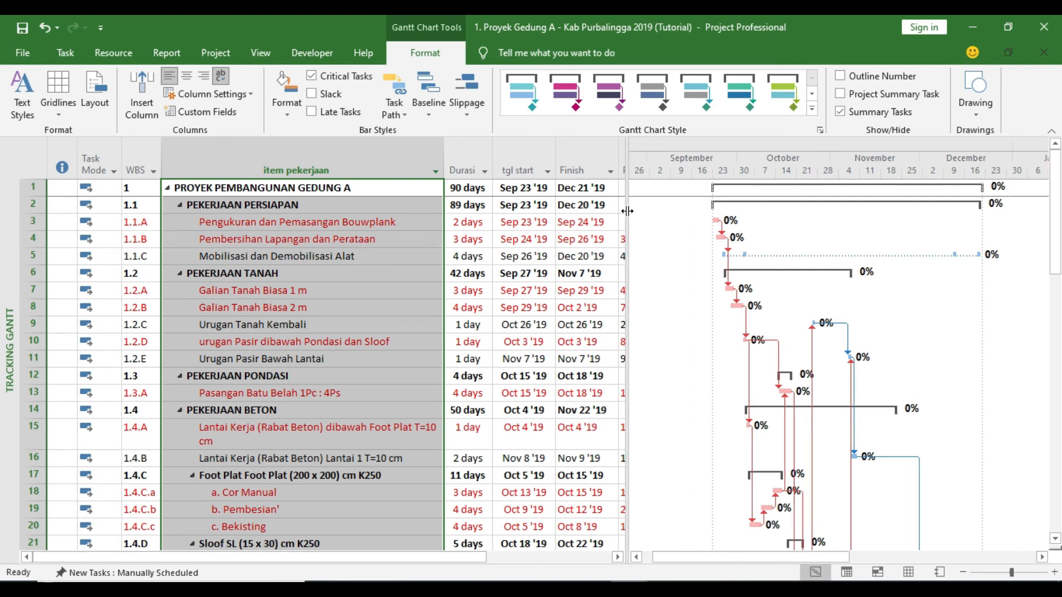
click(23, 54)
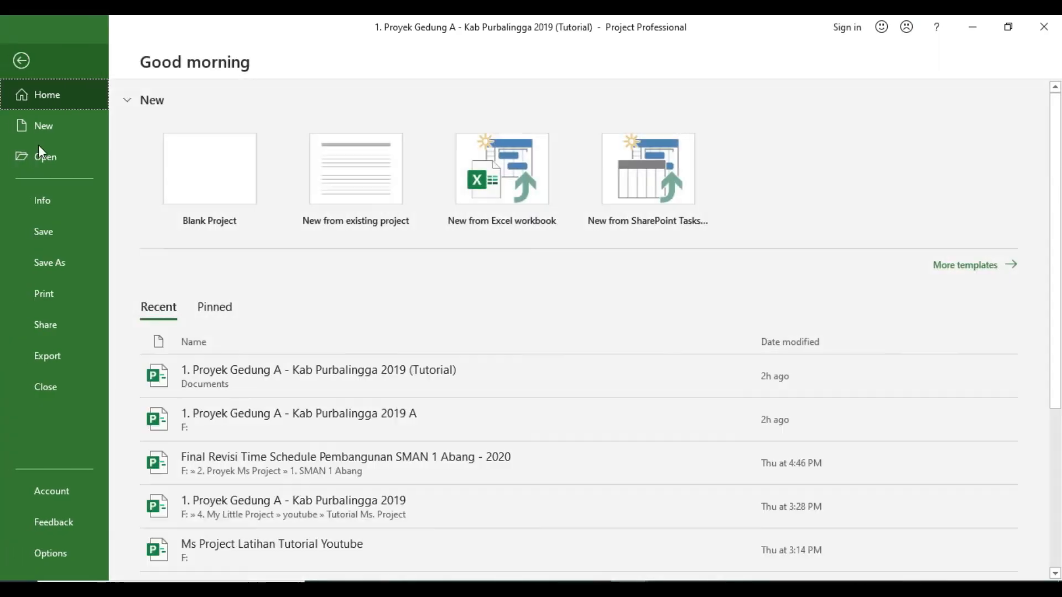
click(71, 300)
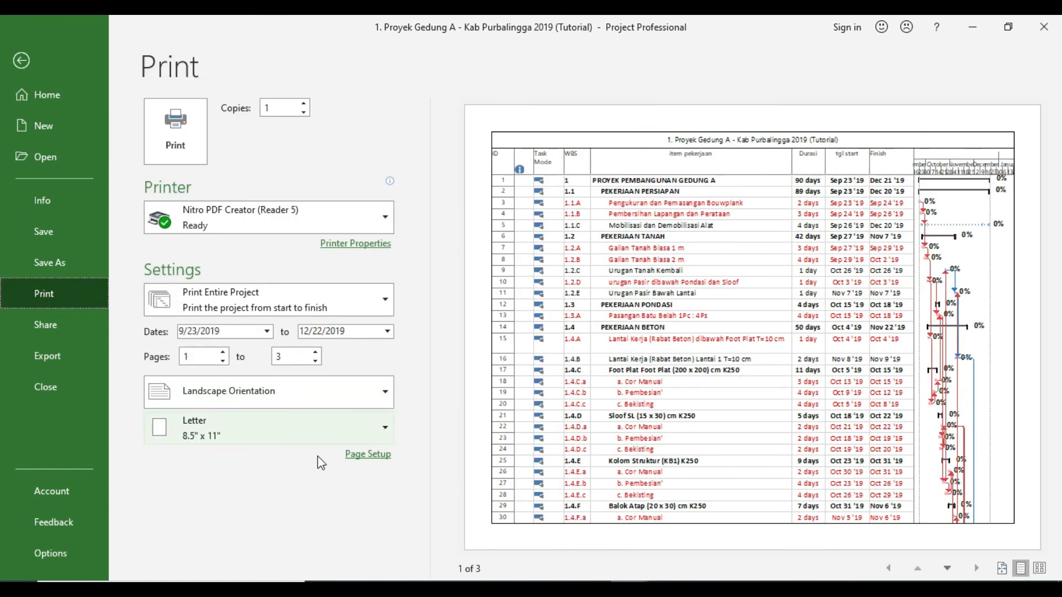
Set the print paper size to A3 in the page setup, keeping landscape orientation
click(357, 454)
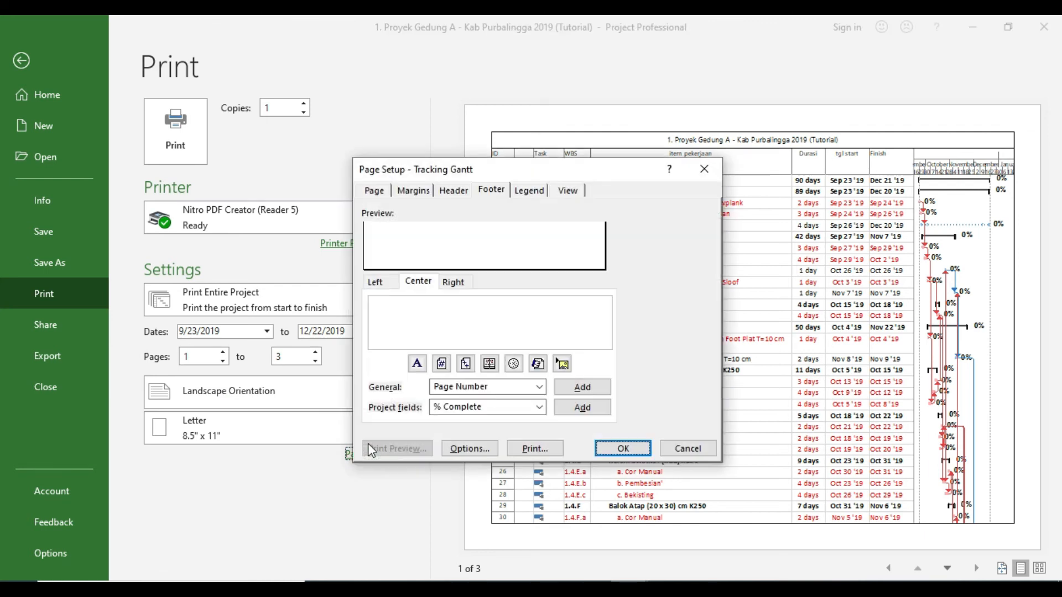
click(412, 190)
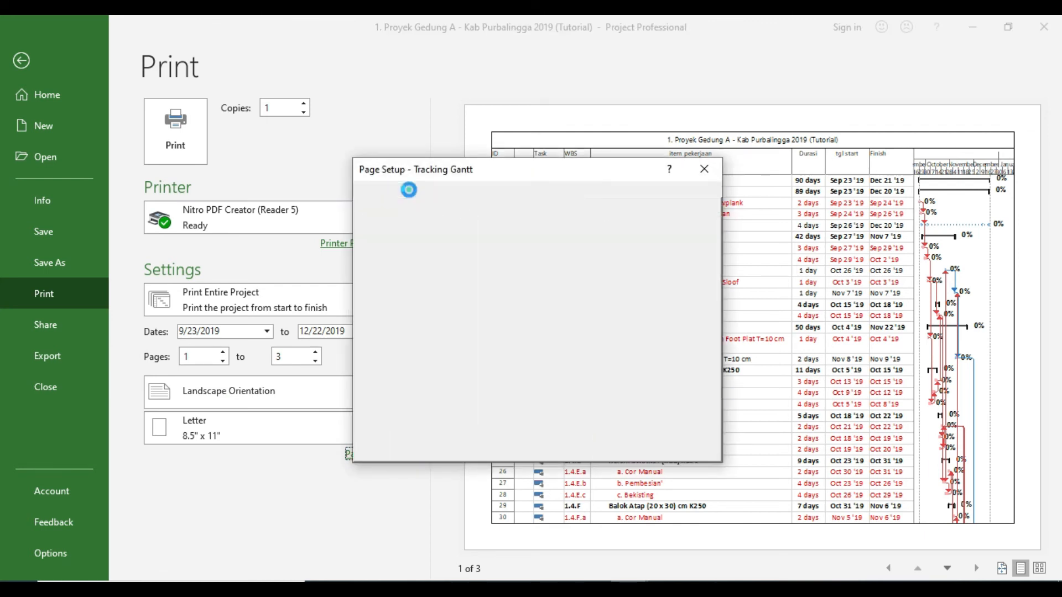
click(376, 191)
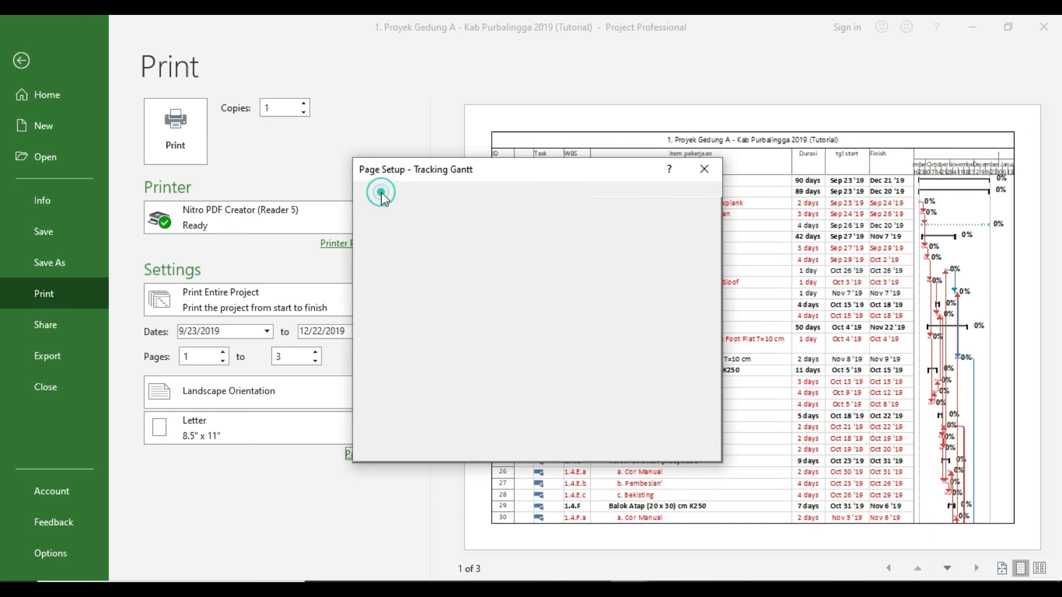
click(560, 352)
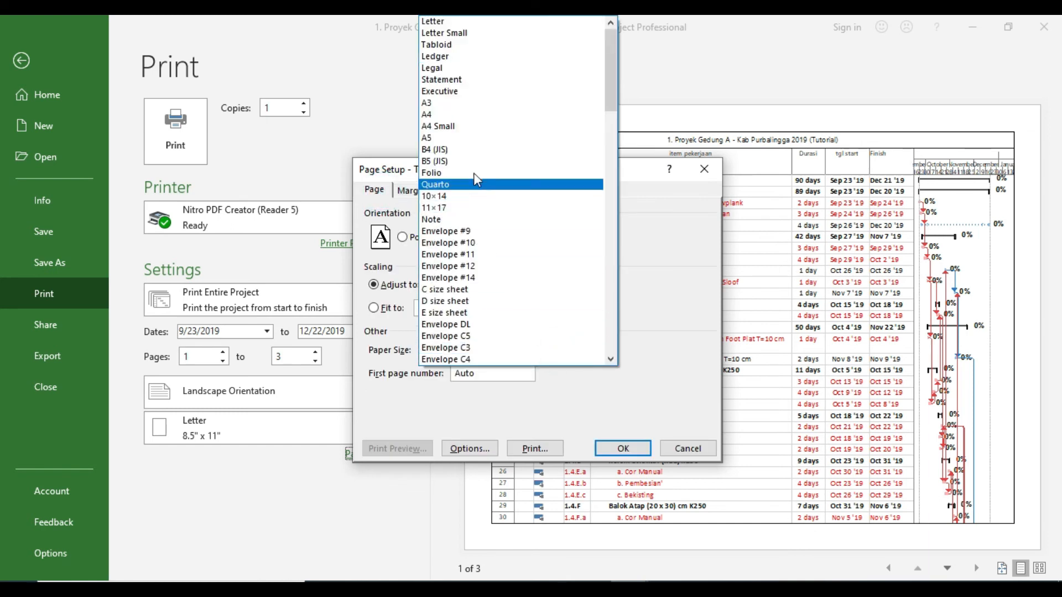
click(458, 104)
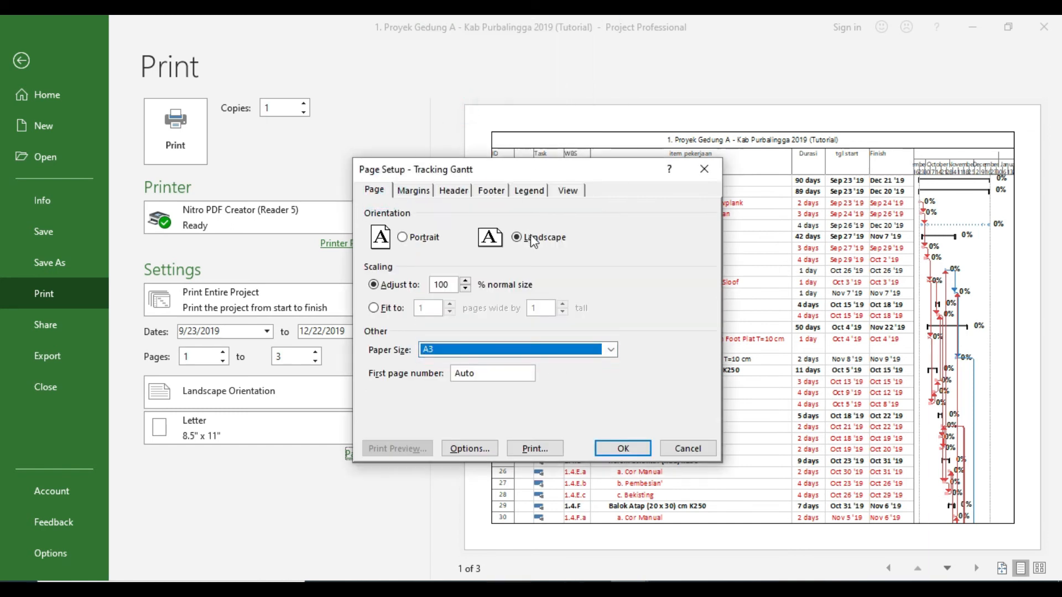
click(623, 448)
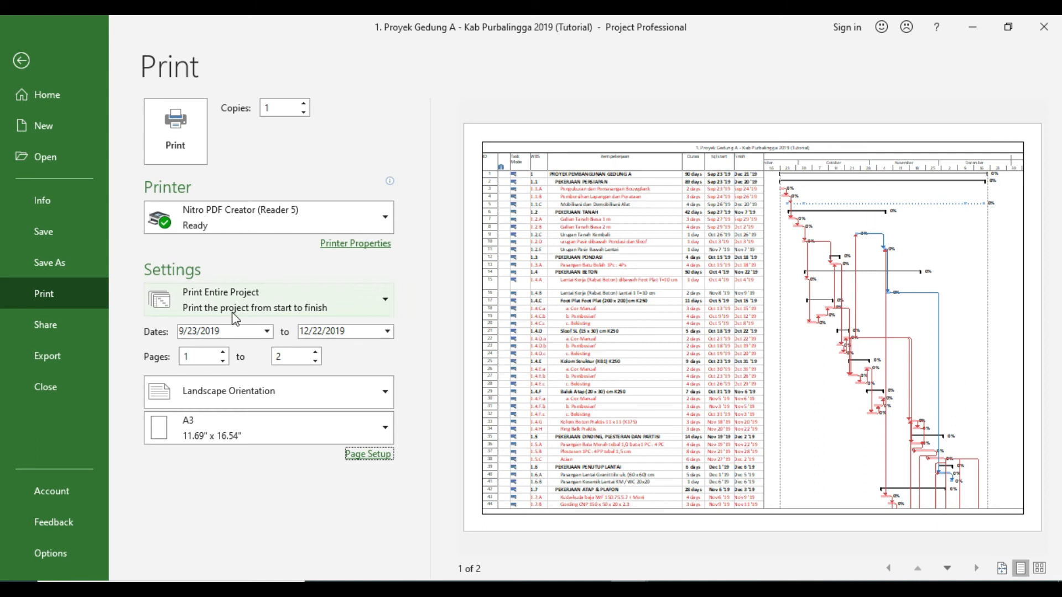
Limit the printed timescale to the dates from 9/22/2019 to 12/28/2019 in the print settings
click(267, 332)
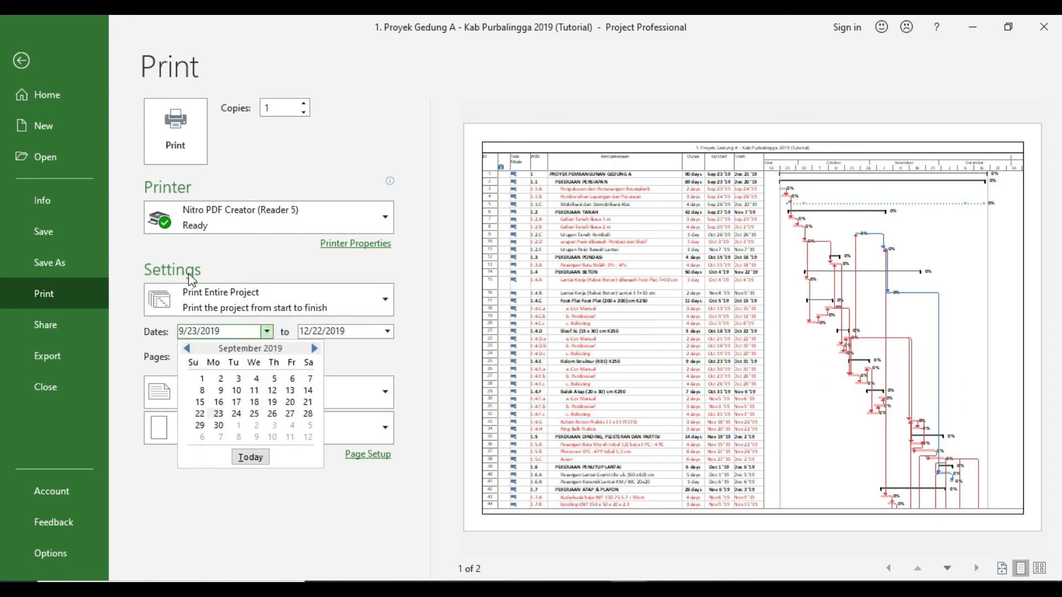
click(202, 378)
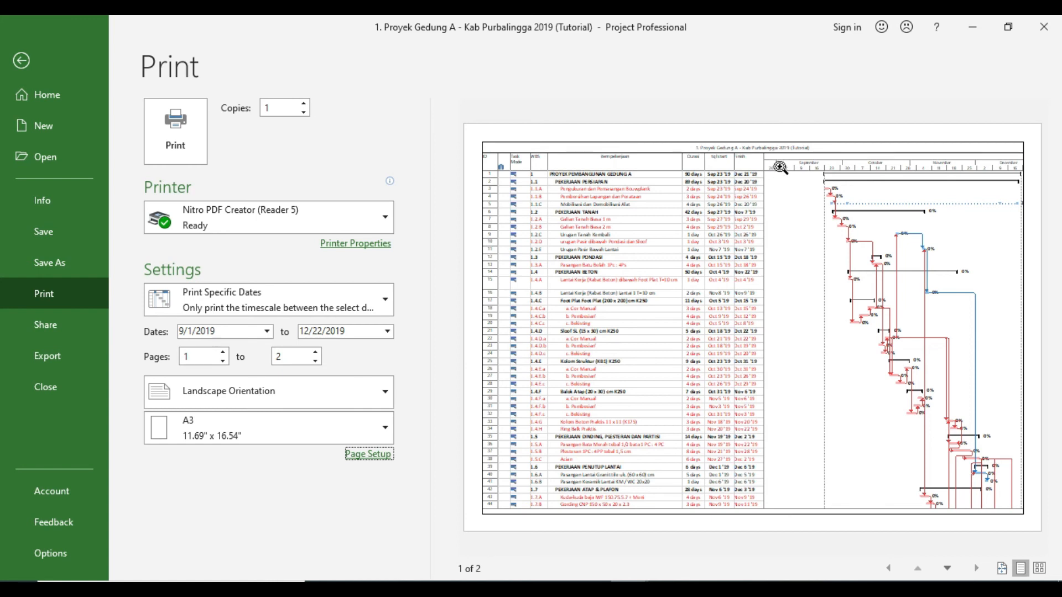
click(267, 331)
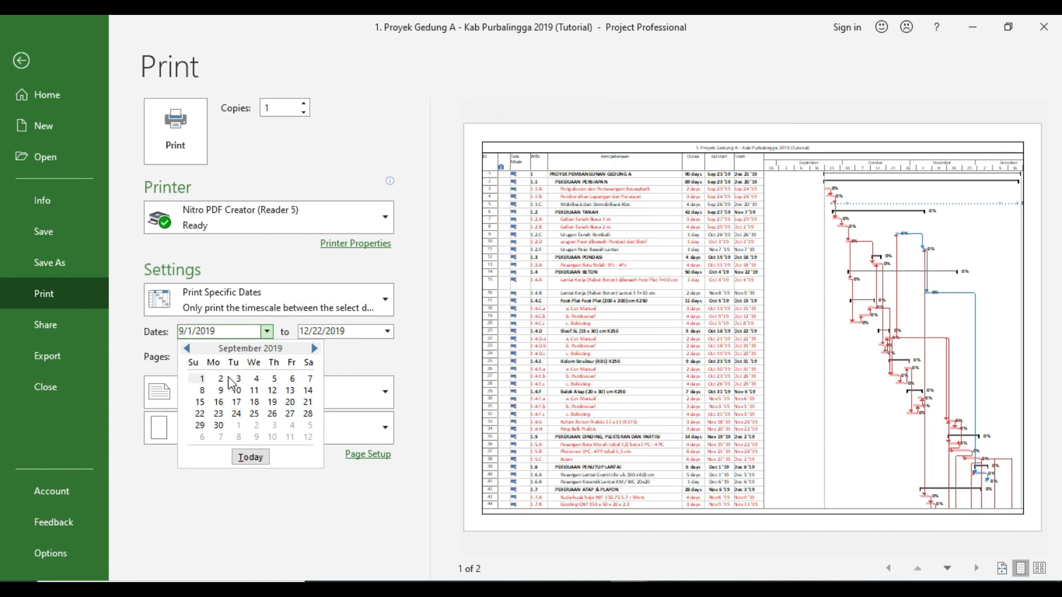
click(199, 413)
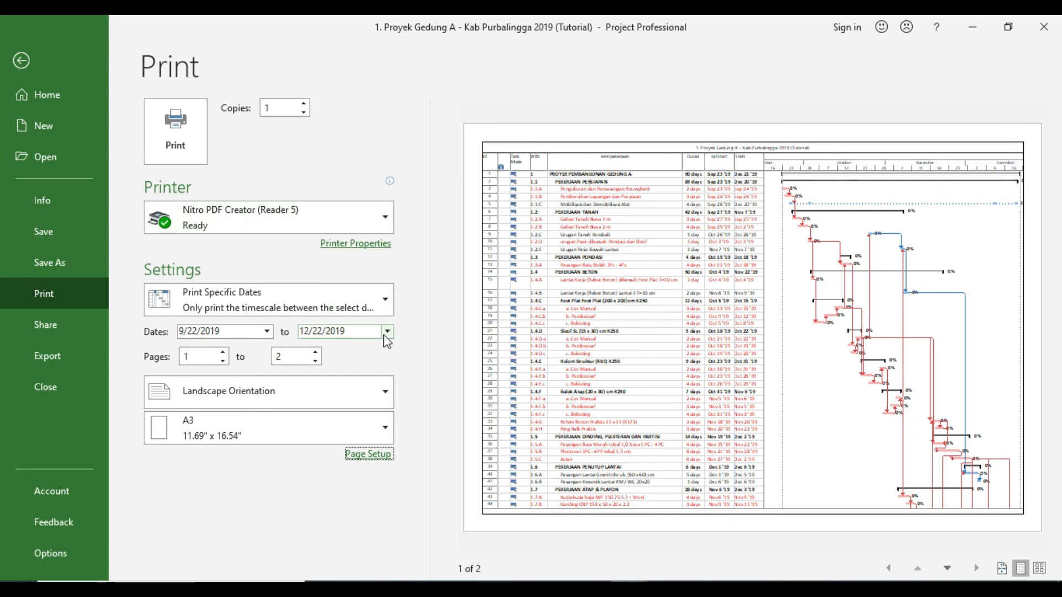
click(387, 332)
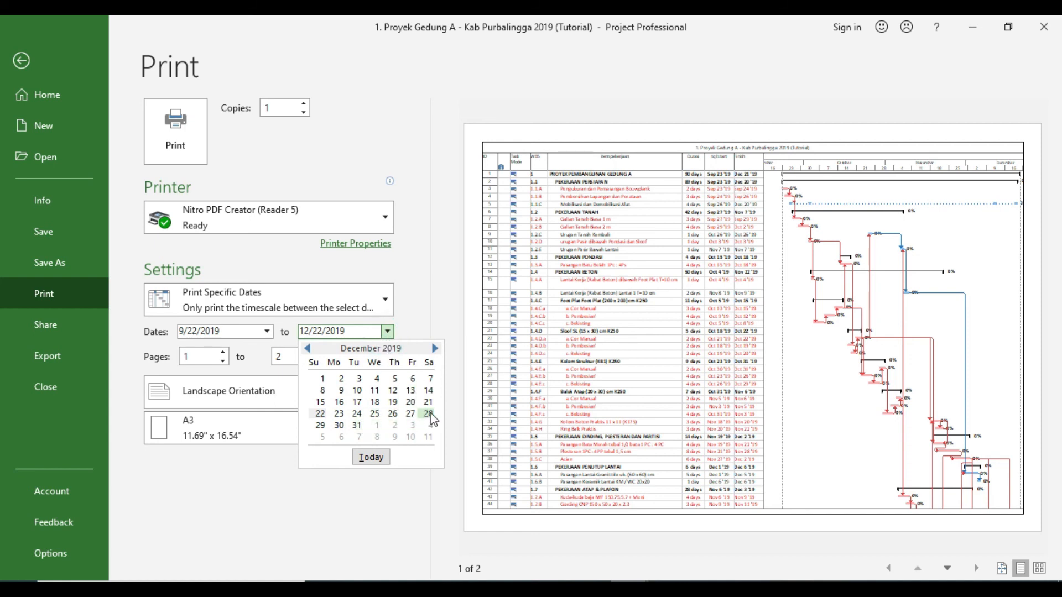
click(428, 415)
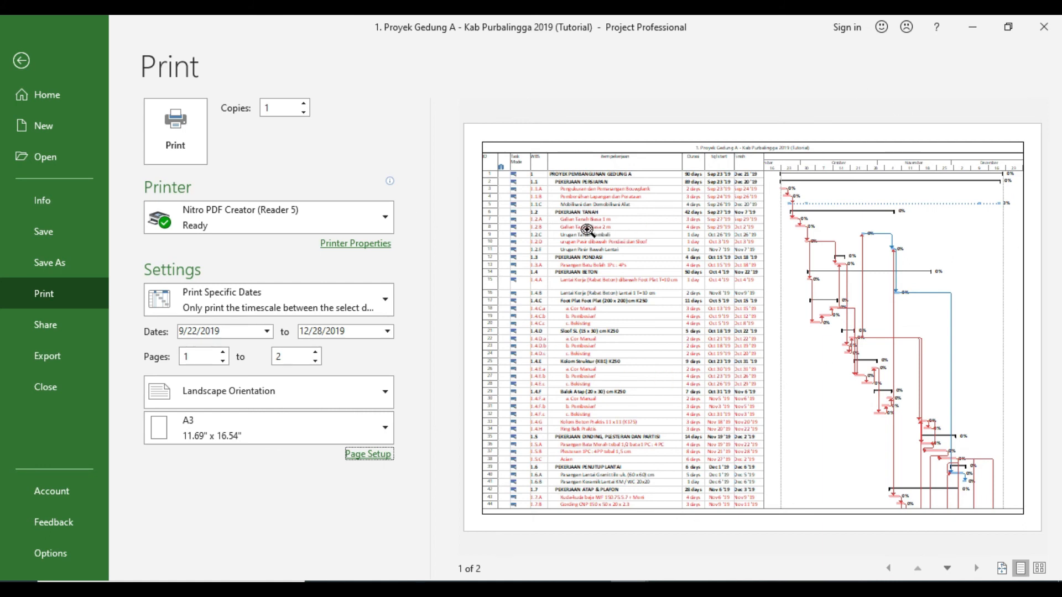
Check the available printers without changing the selected one, and return from the print preview to the schedule
click(279, 232)
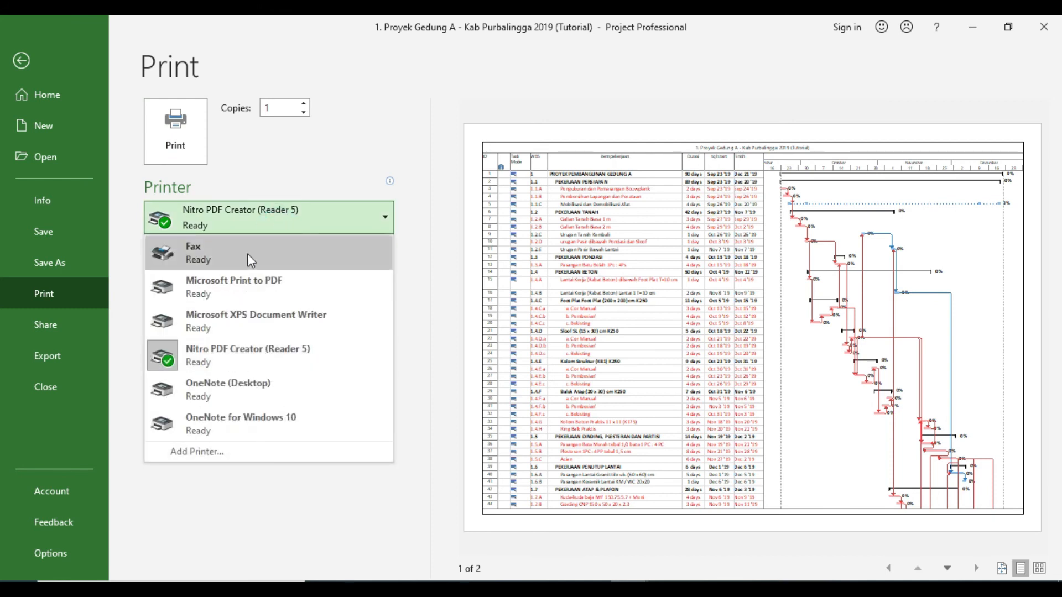
click(278, 162)
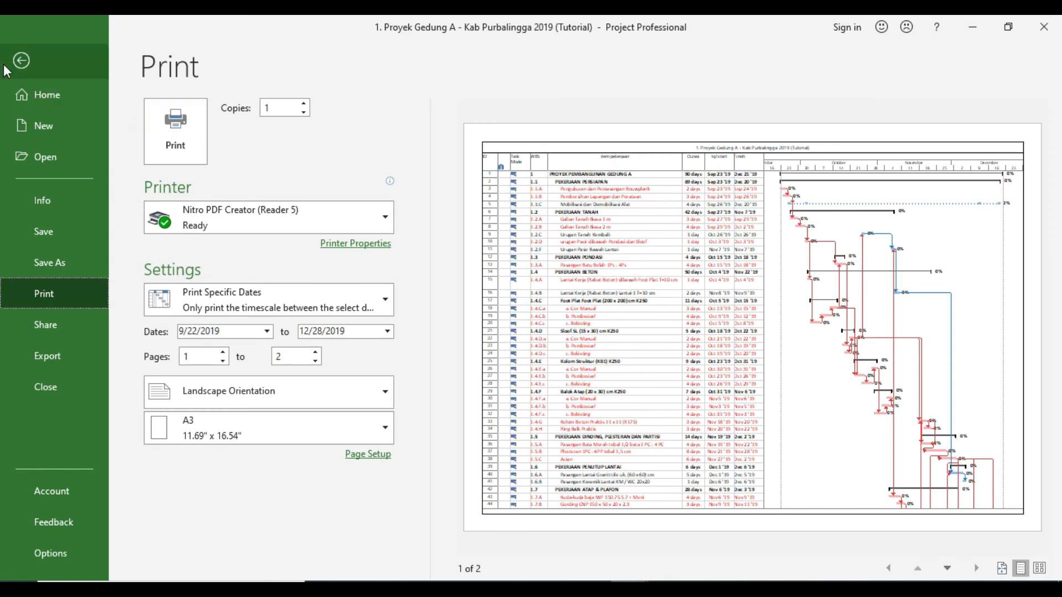
click(20, 61)
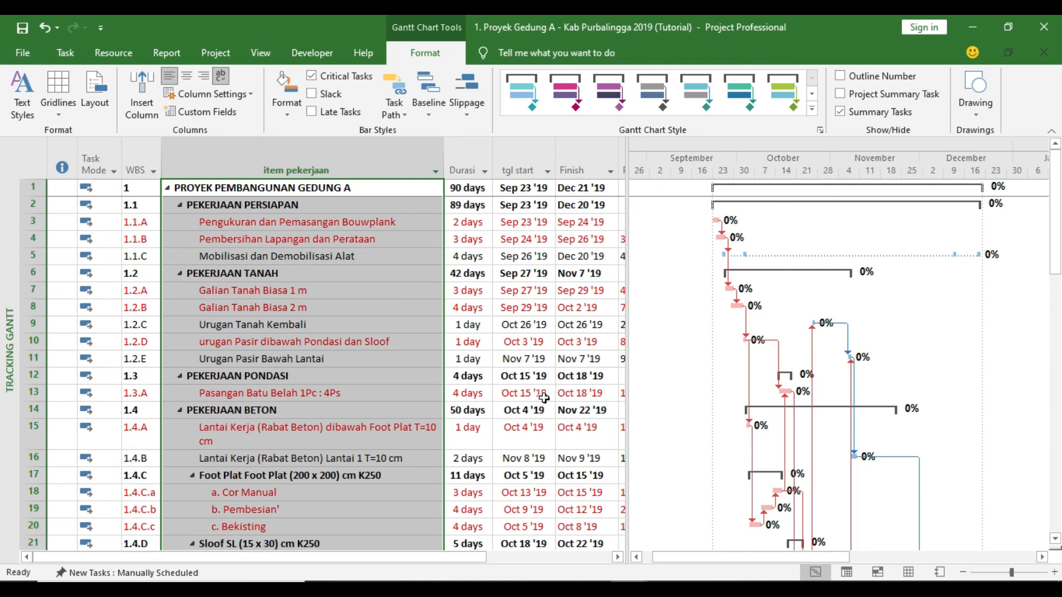
Switch to the Resource Sheet view and look through the list of resources
click(920, 576)
scroll(520, 415, down, 3)
scroll(520, 415, up, 3)
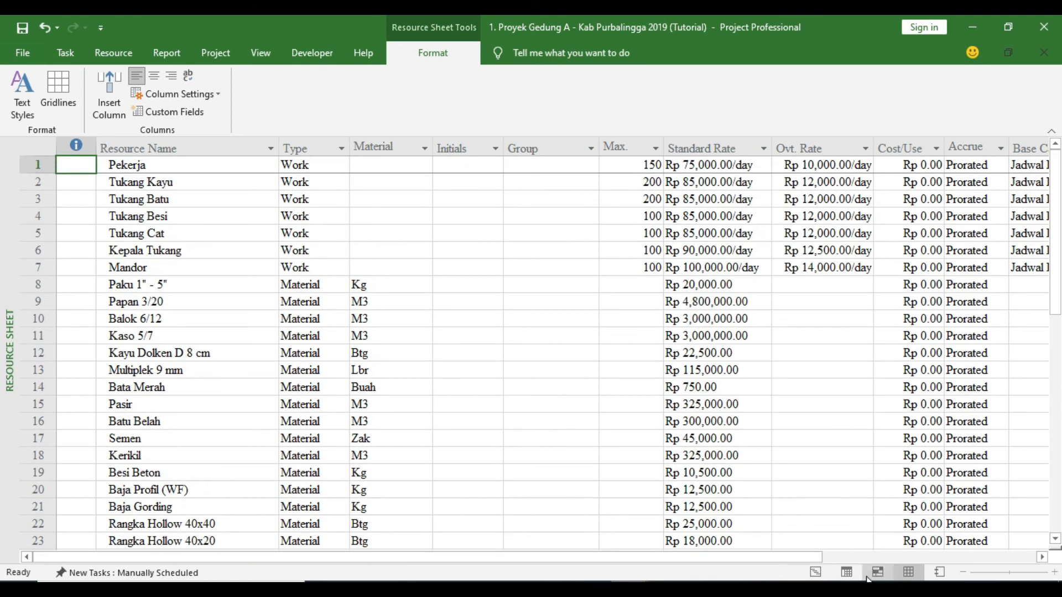
Return to the Tracking Gantt view and widen the task table slightly beyond the Finish column, cancelling the accidental task move
click(815, 572)
drag(627, 334, 642, 335)
drag(645, 335, 657, 336)
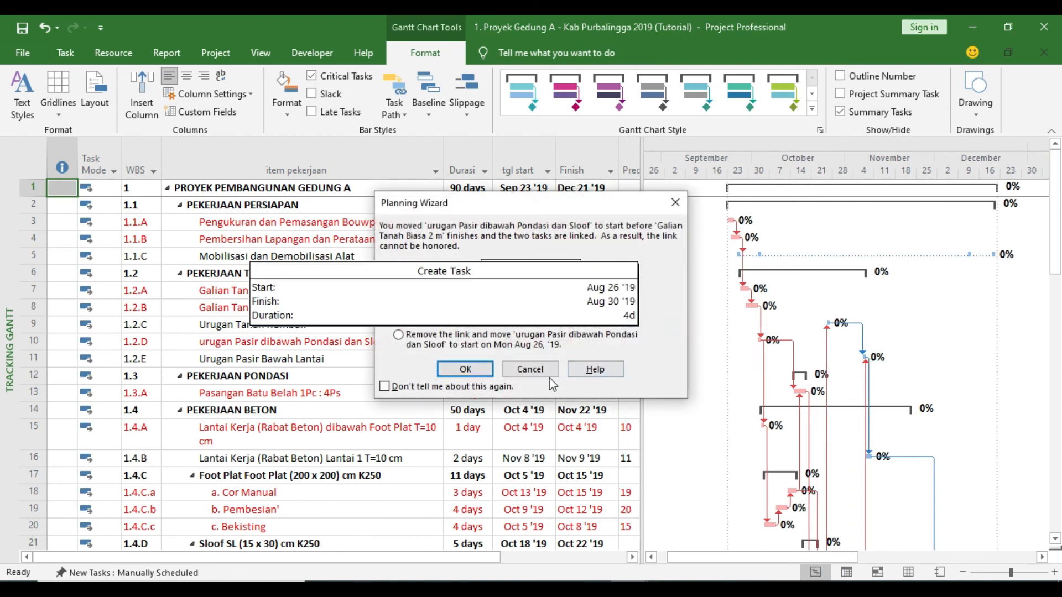
click(529, 369)
click(545, 374)
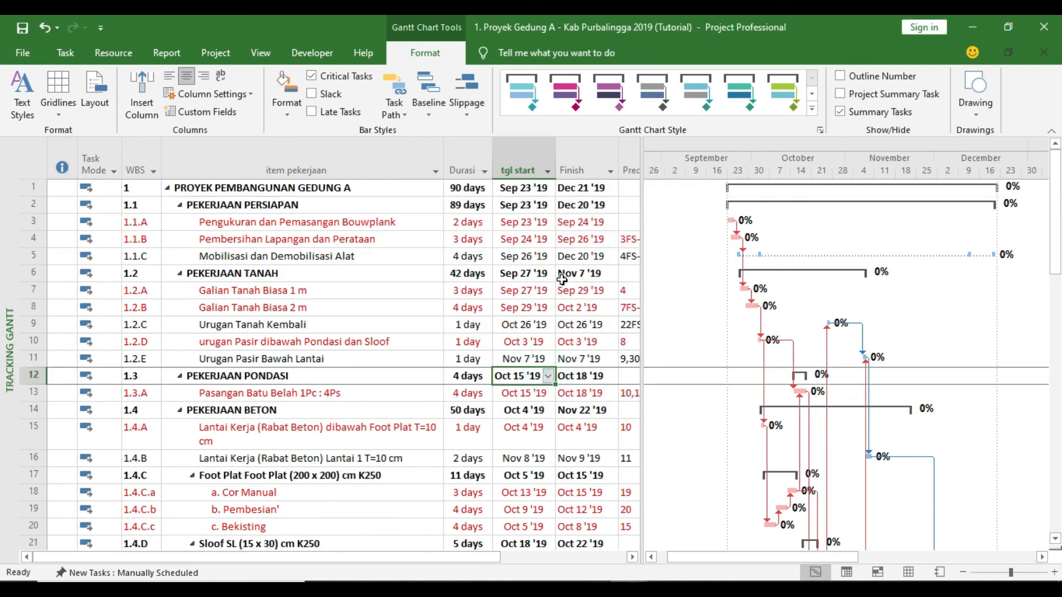